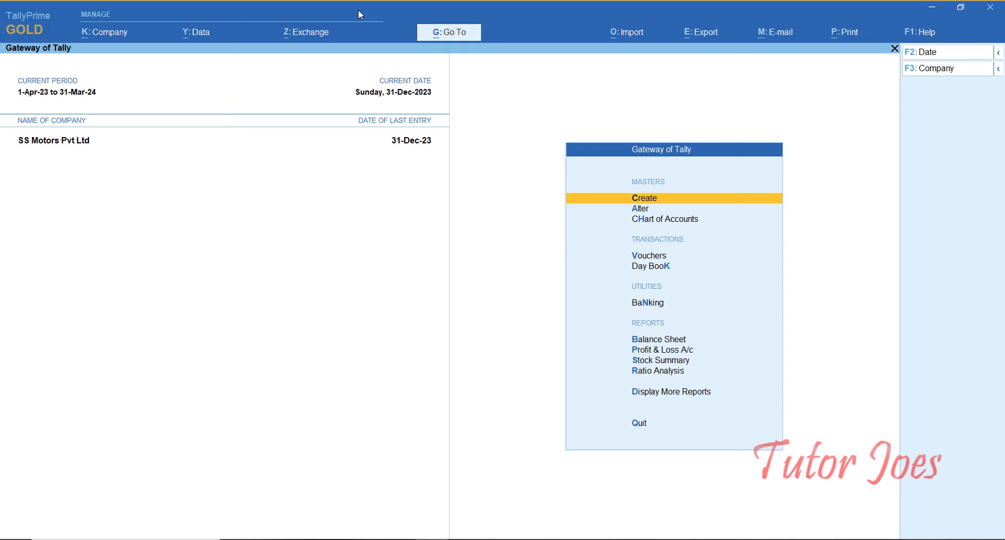
# Open the additional reports list from the Gateway of Tally.
pyautogui.press('Down')
pyautogui.press('Down')
pyautogui.press('Down')
pyautogui.press('Down')
pyautogui.press('Down')
pyautogui.press('Down')
pyautogui.press('Down')
pyautogui.press('Down')
pyautogui.press('Down')
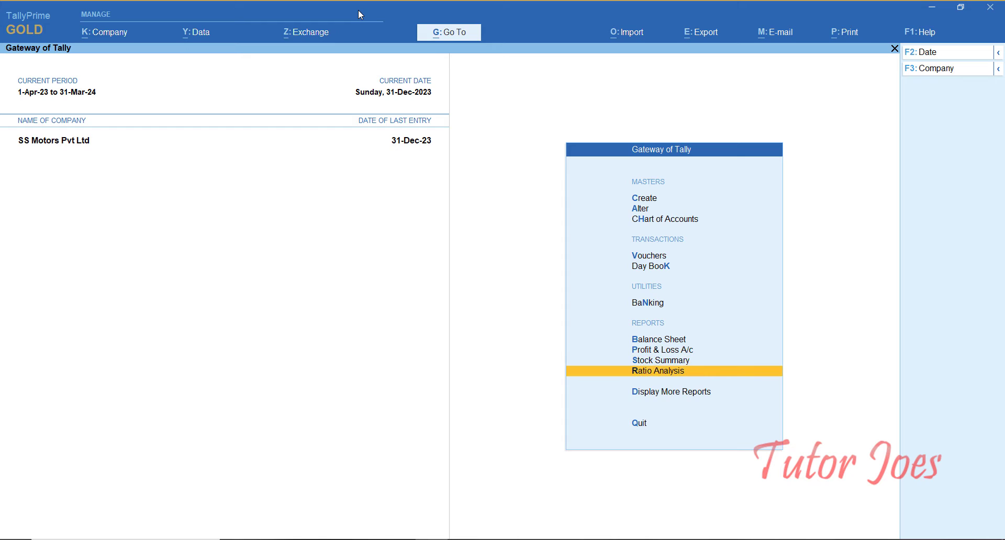
pyautogui.press('Down')
pyautogui.press('Return')
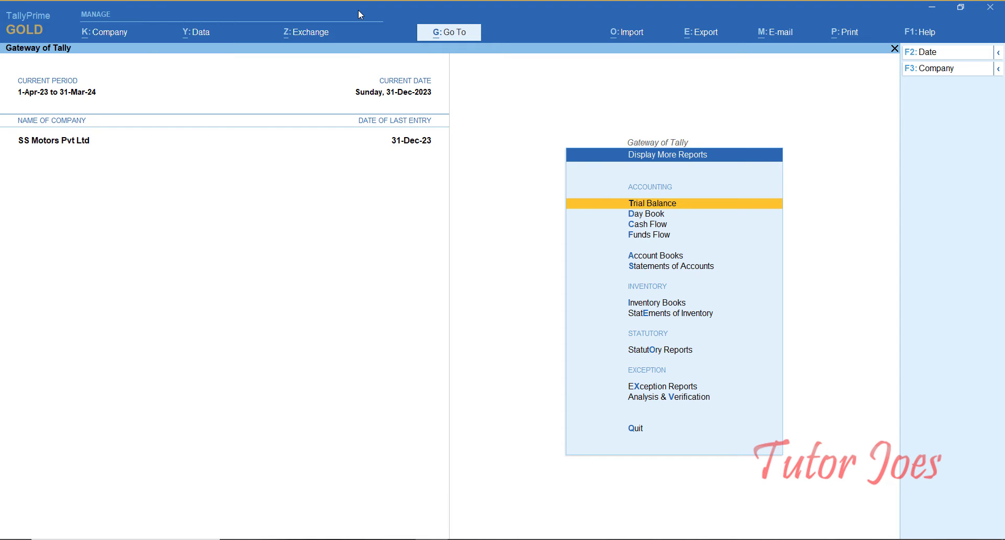
# Open the TDS Reports among the Statutory Reports.
pyautogui.press('Down')
pyautogui.press('Down')
pyautogui.press('Down')
pyautogui.press('Down')
pyautogui.press('Down')
pyautogui.press('Down')
pyautogui.press('Down')
pyautogui.press('Down')
pyautogui.press('Down')
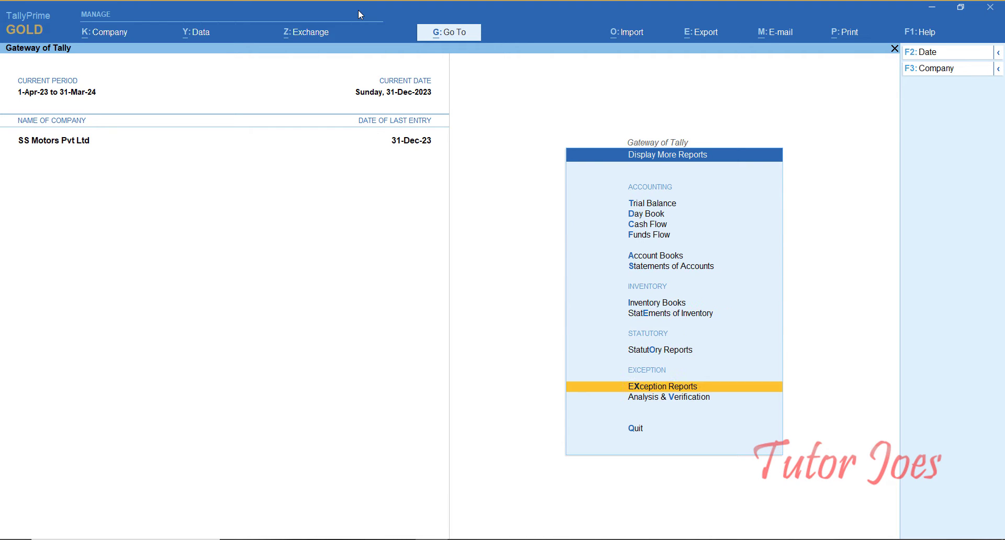
pyautogui.press('Up')
pyautogui.press('Return')
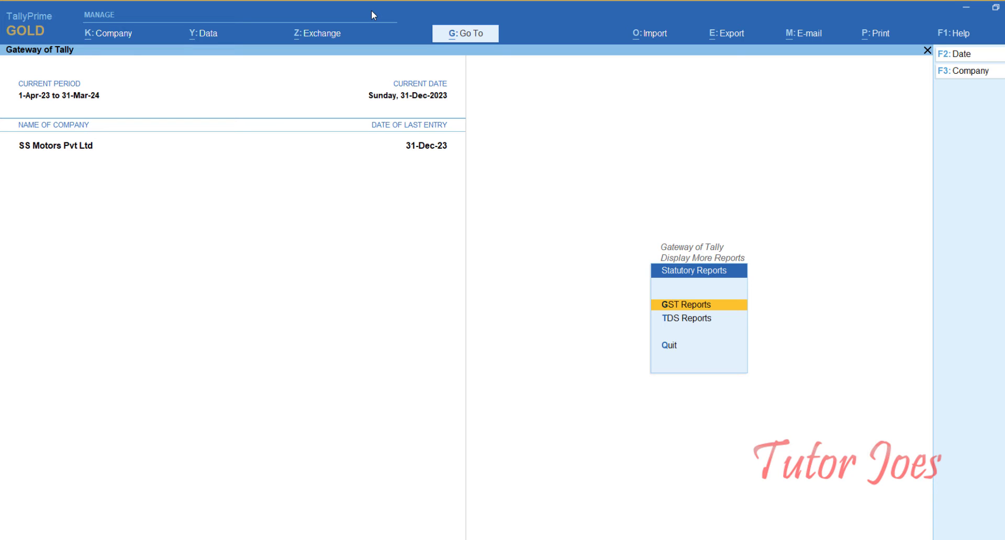
pyautogui.press('Down')
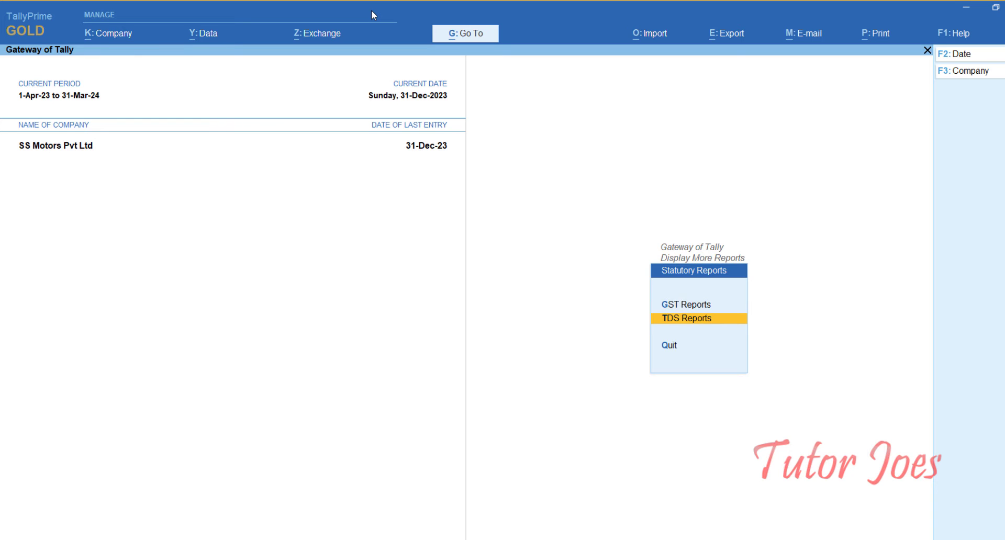
pyautogui.press('Return')
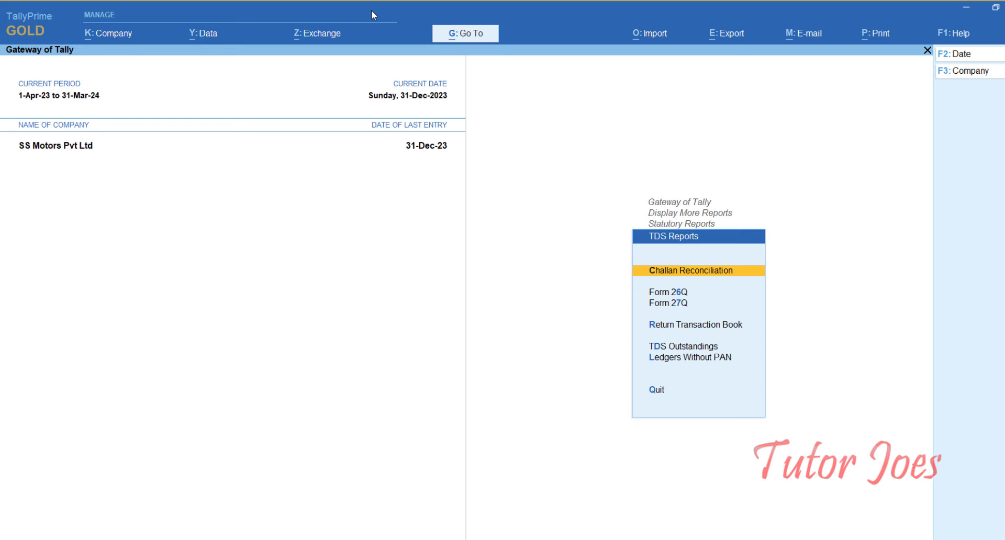
# View the Ledgers Without PAN report to check for suppliers lacking a PAN, and close it.
pyautogui.press('Down')
pyautogui.press('Down')
pyautogui.press('Down')
pyautogui.press('Down')
pyautogui.press('Down')
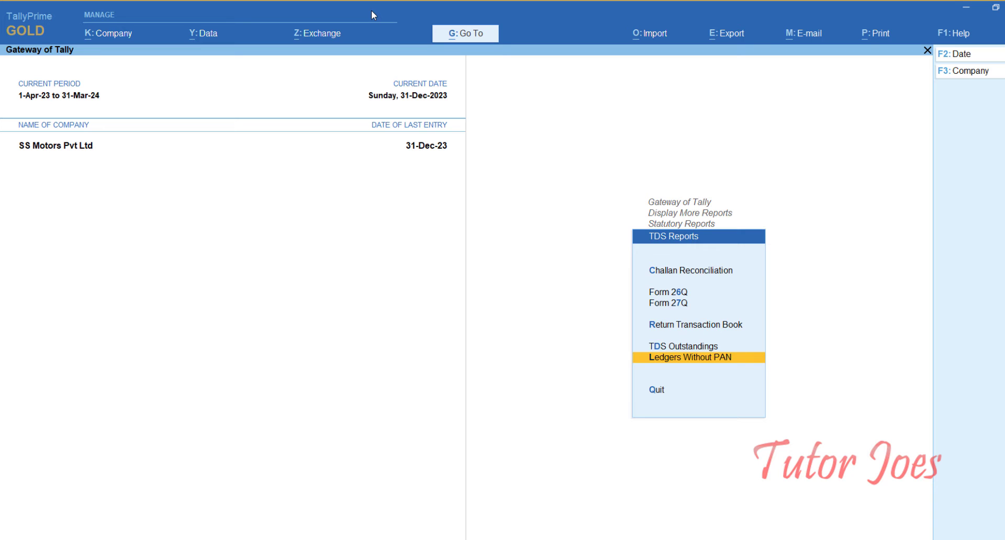
pyautogui.press('Return')
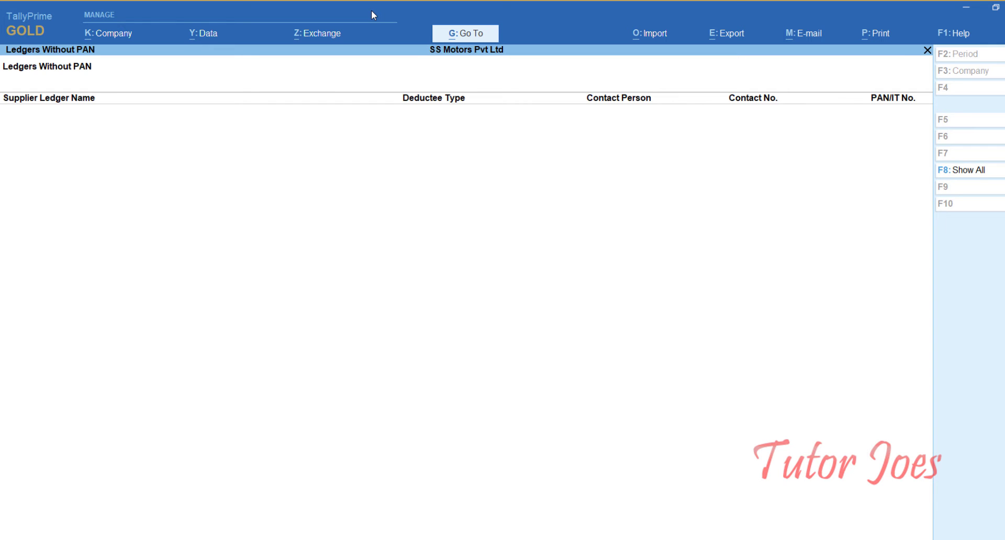
pyautogui.press('Escape')
# View the TDS Outstandings report by nature of payment, and return to the Gateway of Tally.
pyautogui.press('Up')
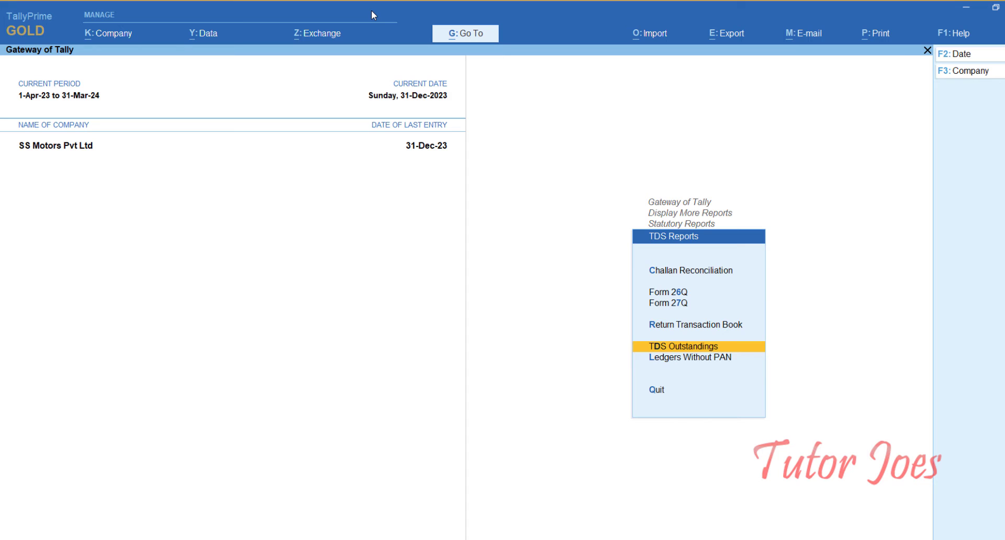
pyautogui.press('Return')
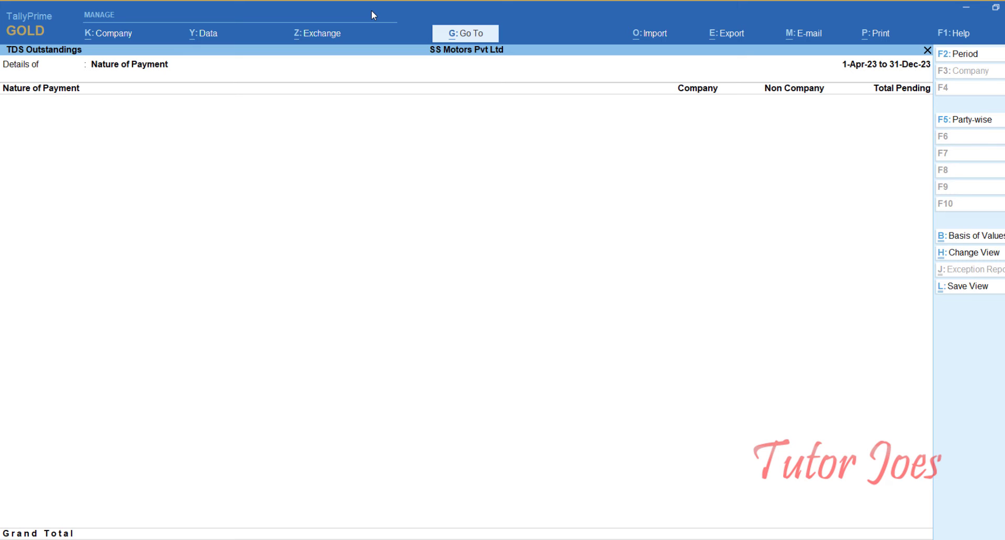
pyautogui.press('Escape')
pyautogui.press('Escape')
pyautogui.press('Escape')
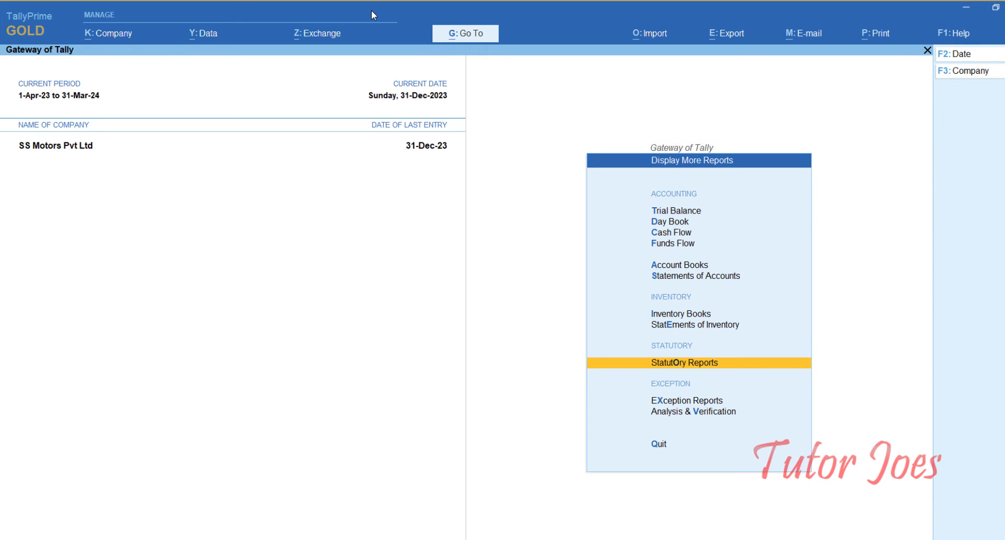
pyautogui.press('Up')
pyautogui.press('Up')
pyautogui.press('Up')
pyautogui.press('Escape')
# Start a journal voucher and set its date to 1-1-2024.
pyautogui.press('v')
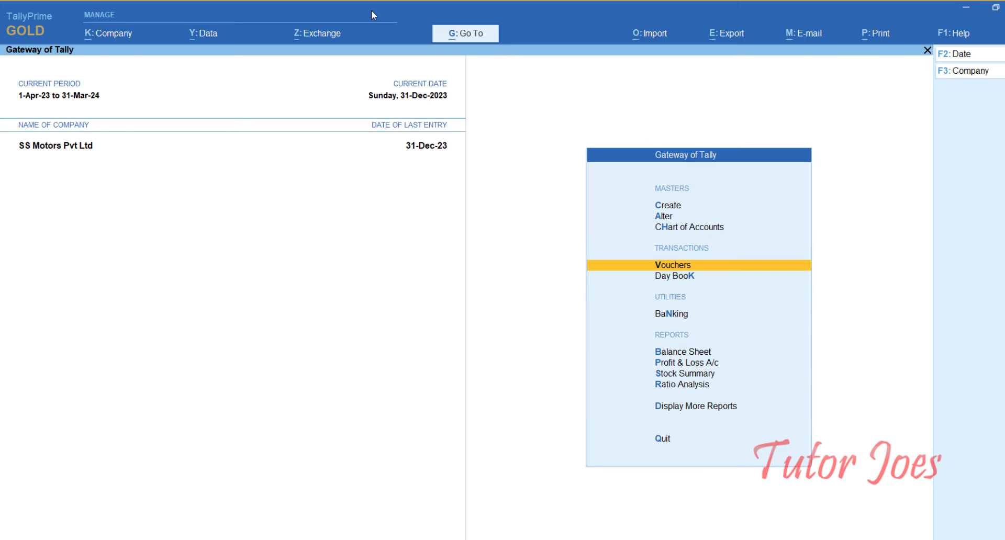
pyautogui.press('Return')
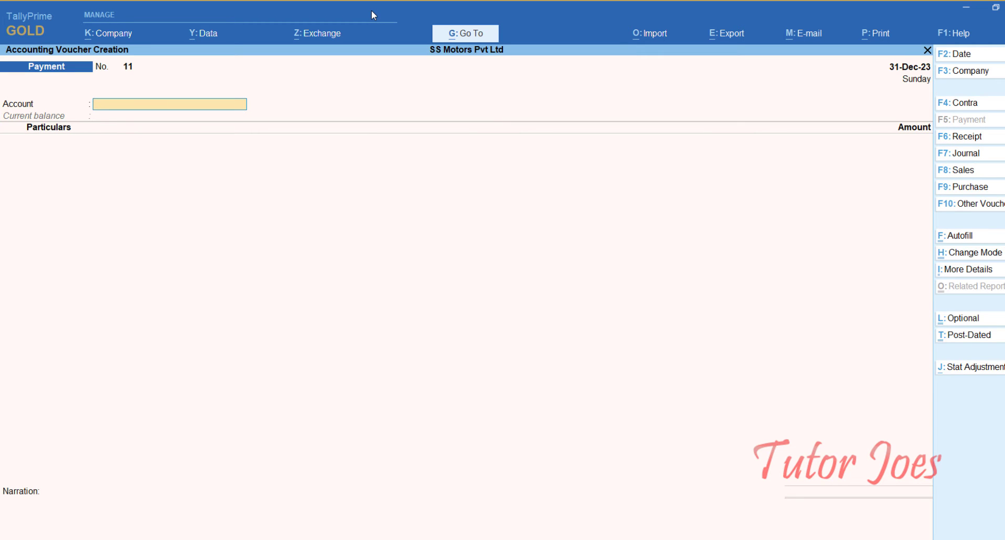
pyautogui.press('F7')
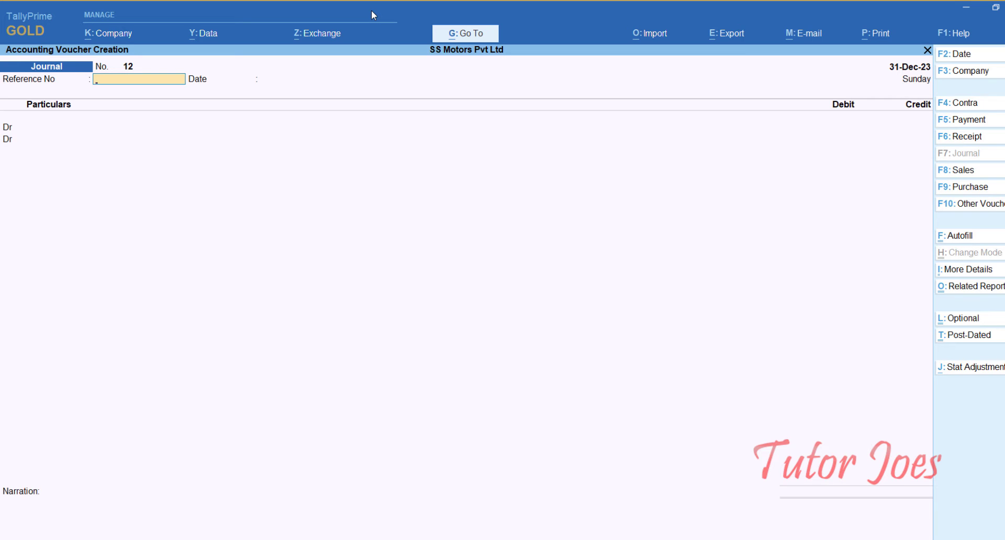
pyautogui.press('F2')
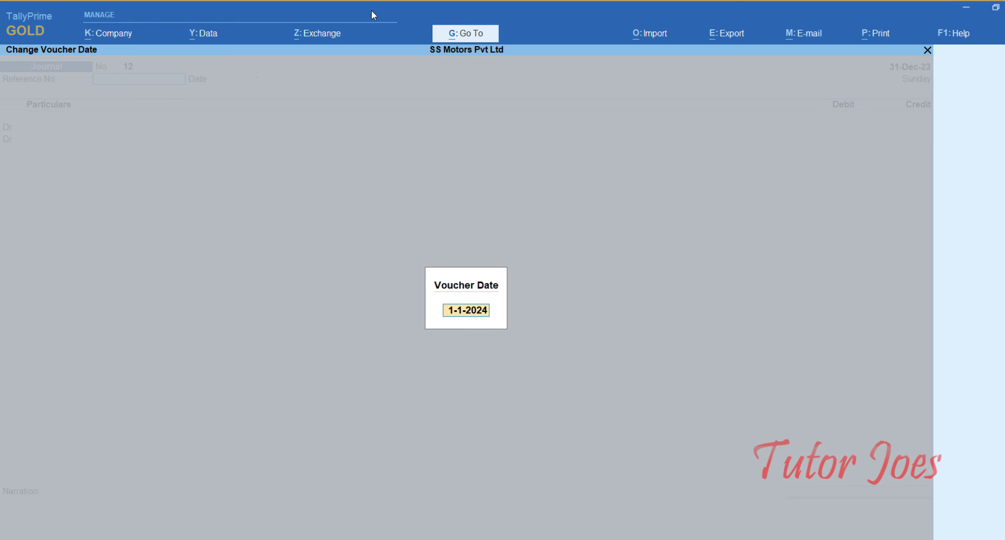
pyautogui.write('1-1-2024')
pyautogui.press('Return')
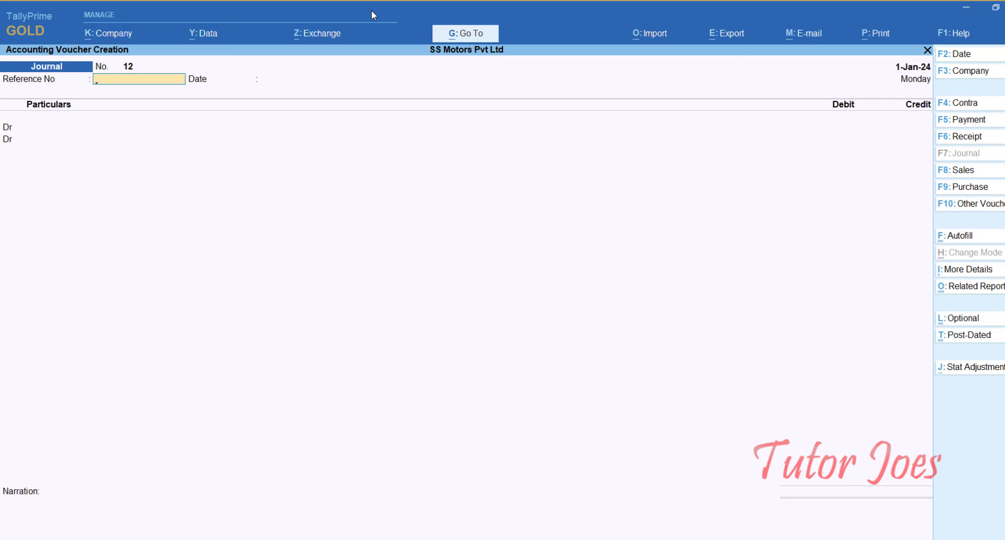
# Leave the reference details blank and debit the Transport Expense ledger with 2,00,000.
pyautogui.press('Return')
pyautogui.press('Return')
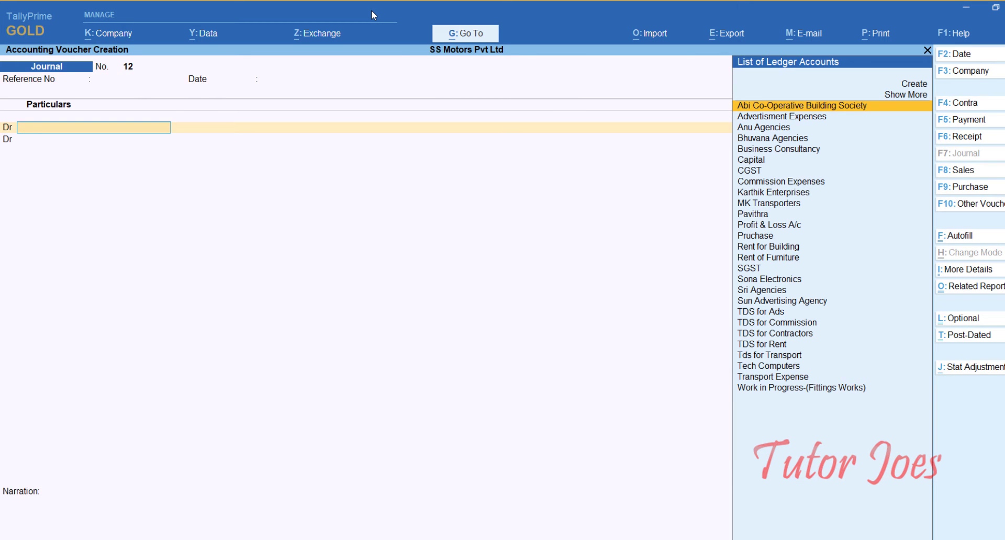
pyautogui.press('Down')
pyautogui.press('Down')
pyautogui.press('Down')
pyautogui.press('Down')
pyautogui.press('Down')
pyautogui.press('Down')
pyautogui.press('Down')
pyautogui.press('Down')
pyautogui.press('Down')
pyautogui.press('Down')
pyautogui.press('Down')
pyautogui.press('Down')
pyautogui.press('Down')
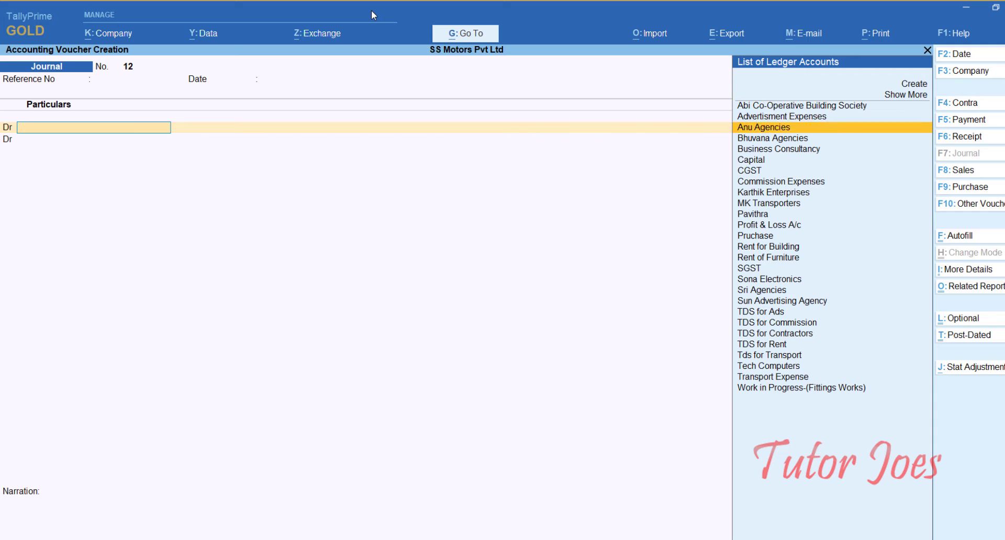
pyautogui.press('Down')
pyautogui.press('Down')
pyautogui.press('Down')
pyautogui.press('Down')
pyautogui.press('Down')
pyautogui.press('Down')
pyautogui.press('Down')
pyautogui.press('Down')
pyautogui.press('Down')
pyautogui.press('Down')
pyautogui.press('Down')
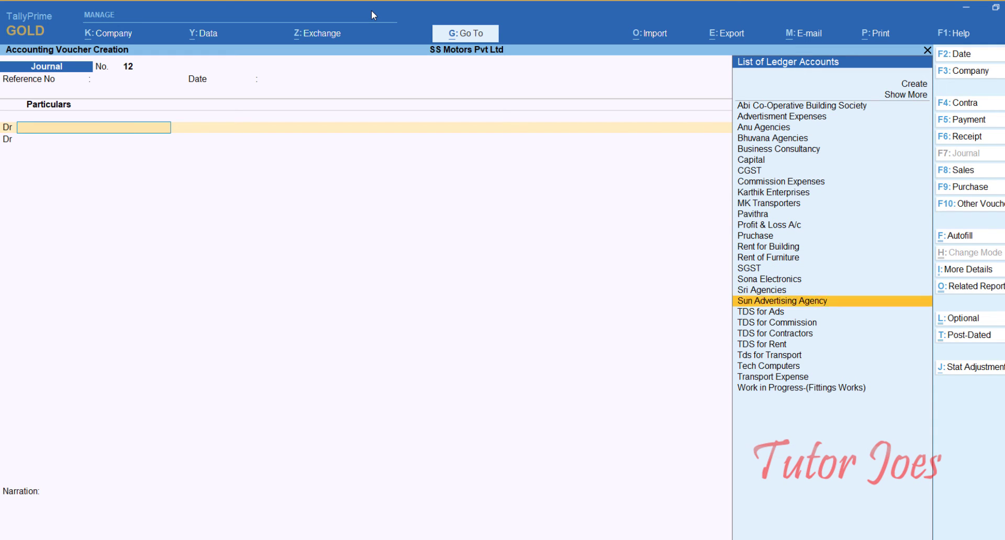
pyautogui.press('Down')
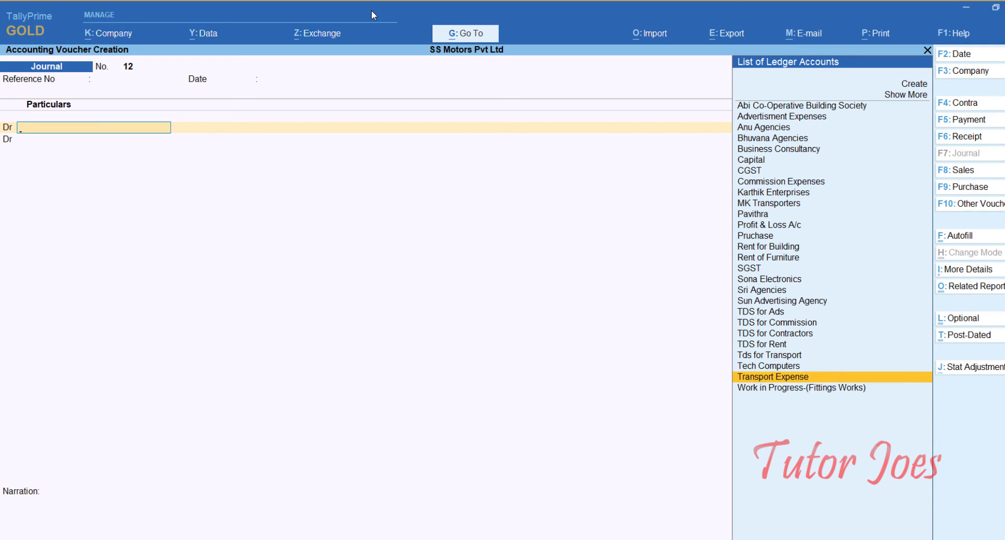
pyautogui.press('Return')
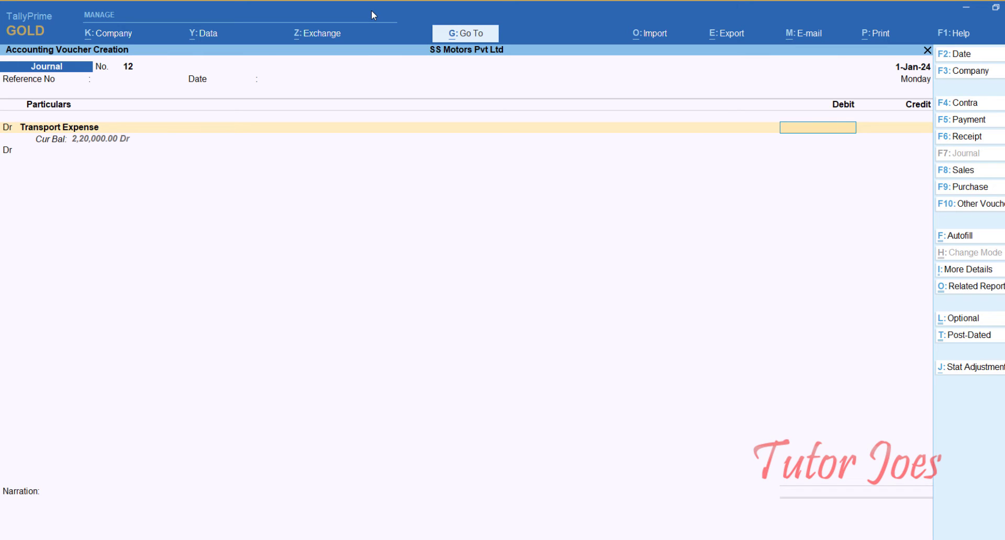
pyautogui.write('200000')
pyautogui.press('Return')
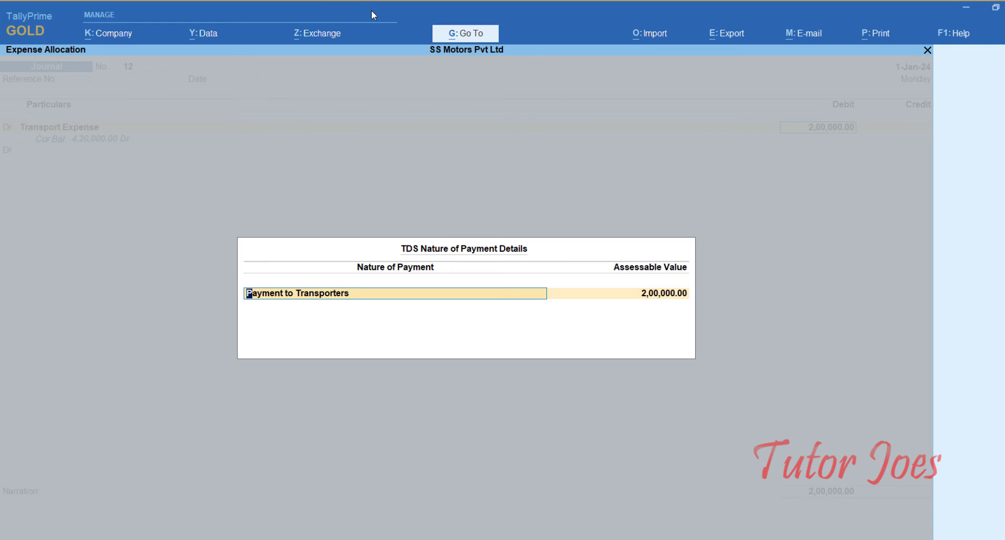
# Accept Payment to Transporters as the TDS nature of payment with an assessable value of 2,00,000.00.
pyautogui.press('Return')
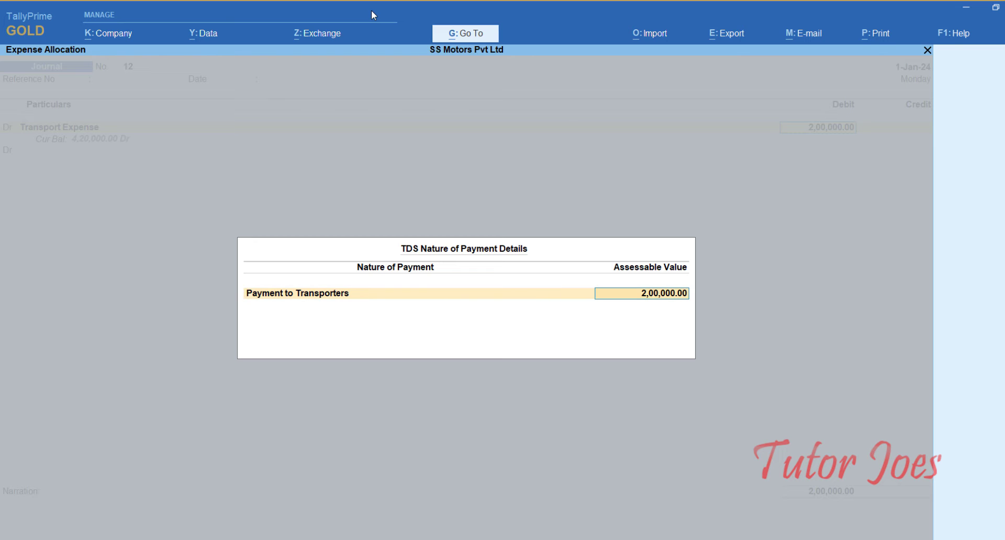
pyautogui.press('Return')
pyautogui.press('Return')
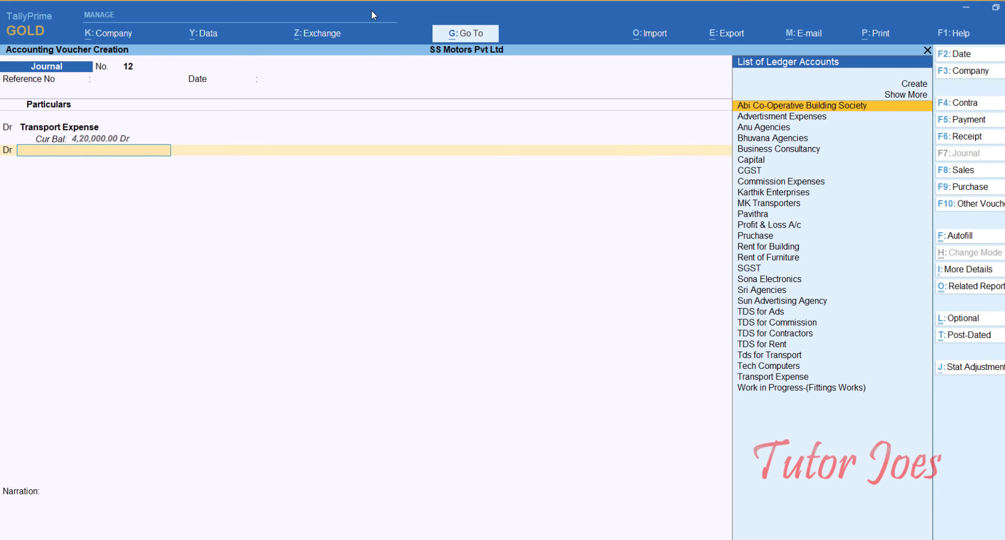
# Make the second entry a credit to MK Transporters for 1,96,000.00.
pyautogui.press('BackSpace')
pyautogui.write('c')
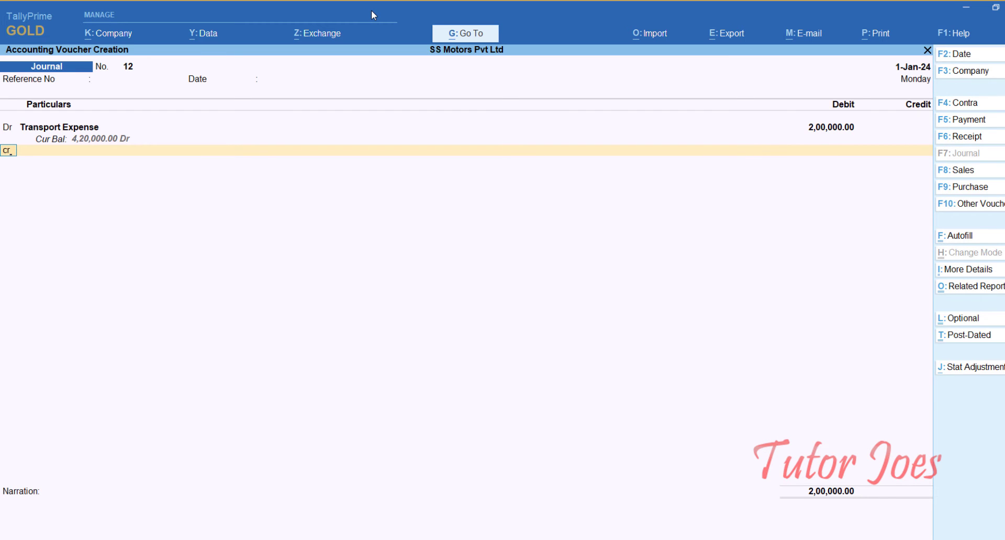
pyautogui.write('r')
pyautogui.press('Return')
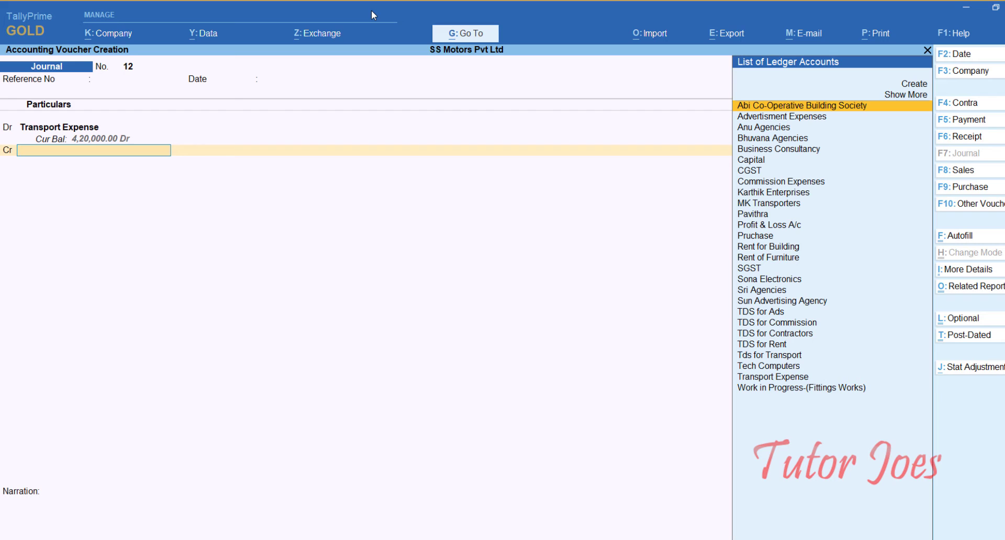
pyautogui.press('Down')
pyautogui.press('Down')
pyautogui.press('Down')
pyautogui.press('Down')
pyautogui.press('Down')
pyautogui.press('Down')
pyautogui.press('Down')
pyautogui.press('Down')
pyautogui.press('Down')
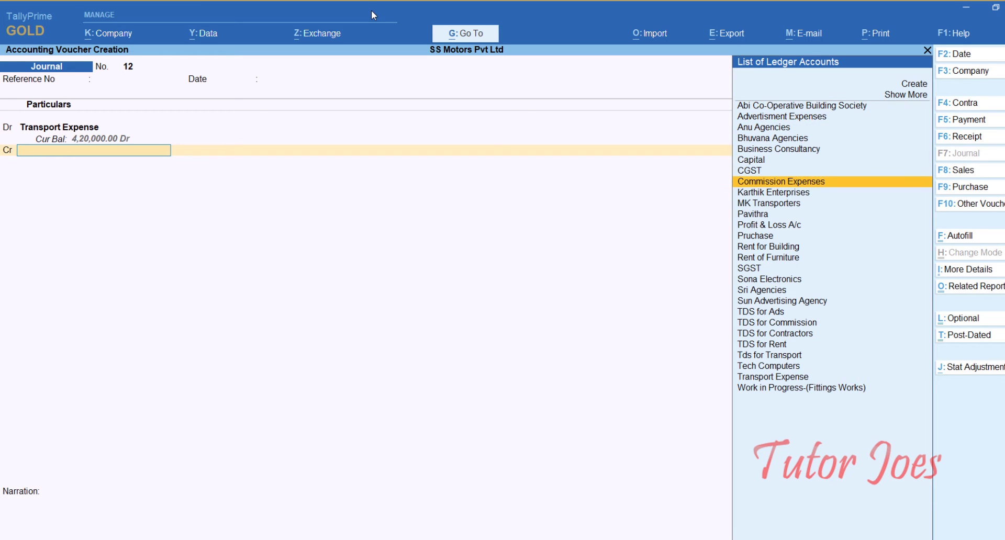
pyautogui.press('Return')
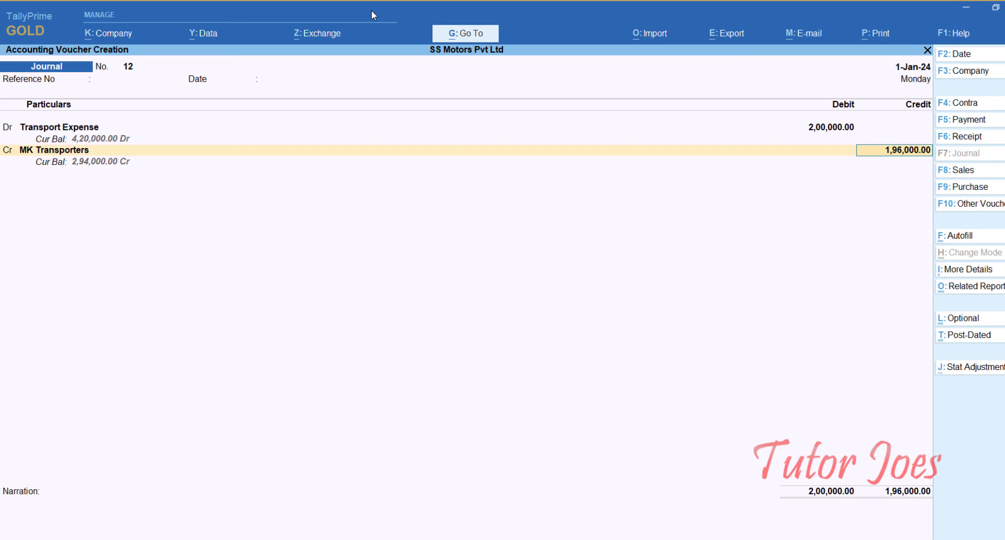
pyautogui.press('Return')
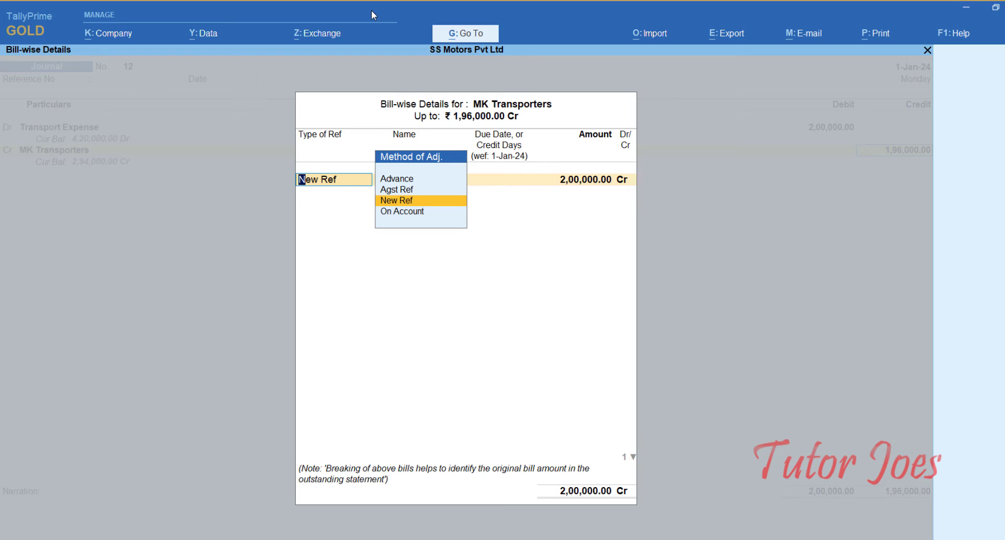
# Allocate 2,00,000.00 Cr for MK Transporters to a New Ref bill named 11, without credit days.
pyautogui.press('Return')
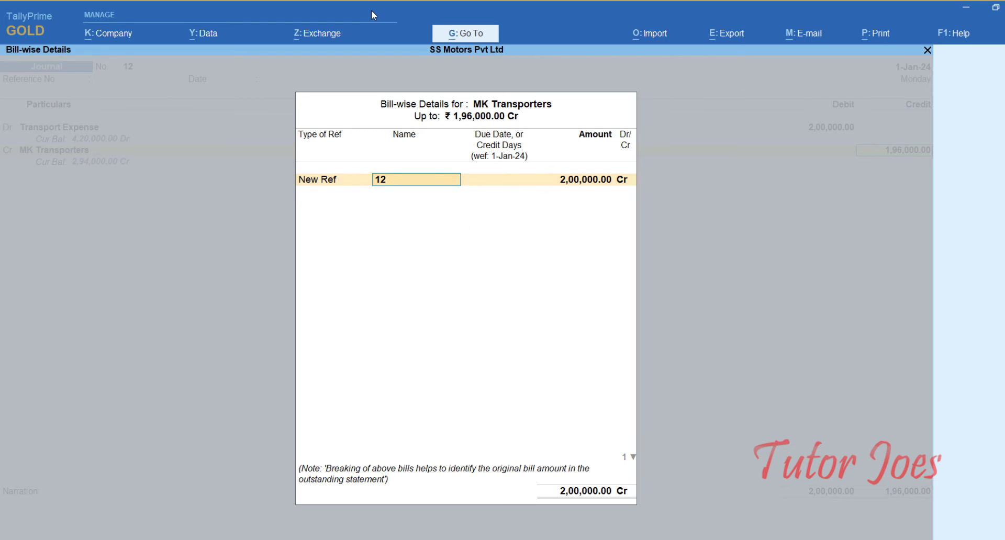
pyautogui.write('11')
pyautogui.press('Return')
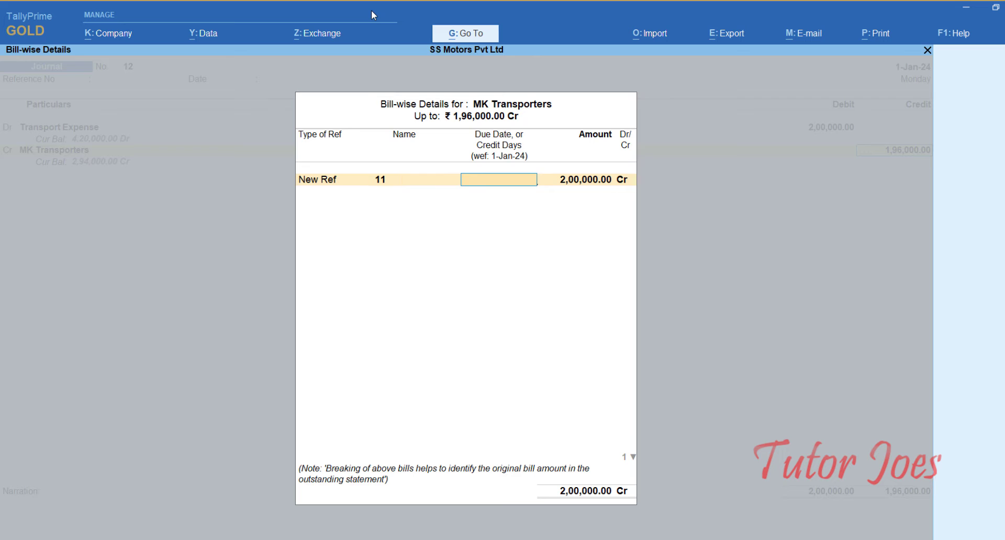
pyautogui.press('Return')
pyautogui.press('Return')
# Add a New Ref bill named T11 for 4,000.00 Dr and finish the bill-wise details.
pyautogui.press('Return')
pyautogui.write('T')
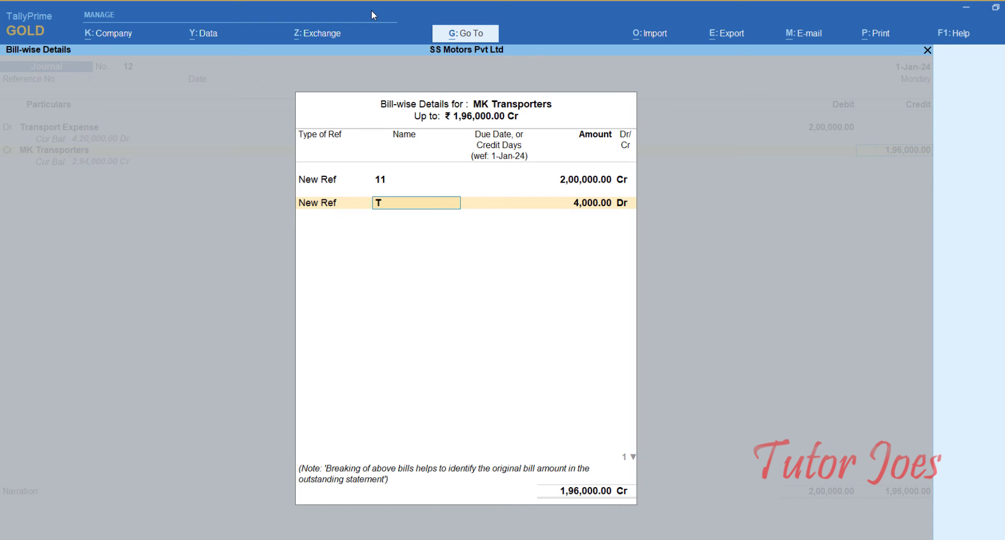
pyautogui.write('11')
pyautogui.press('Return')
pyautogui.press('Return')
pyautogui.press('Return')
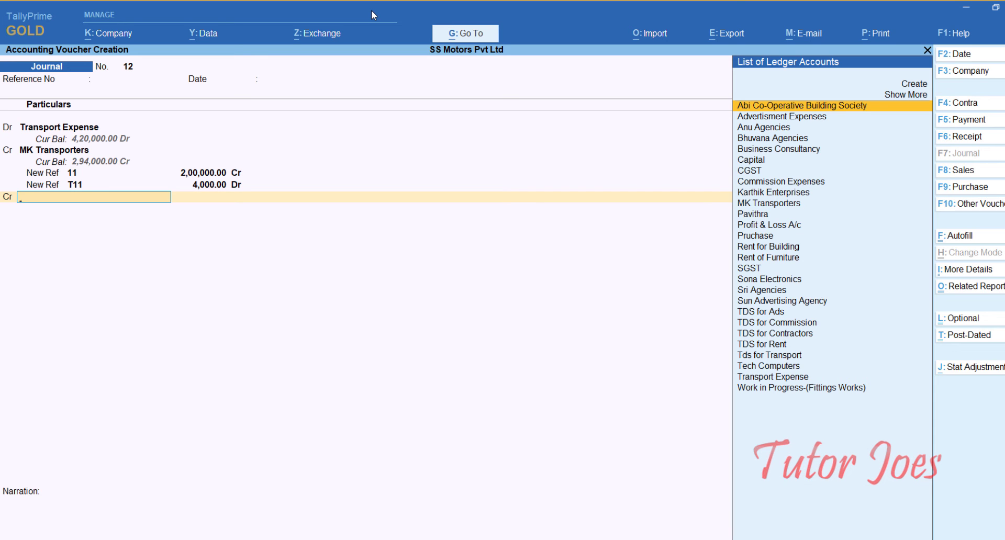
# Credit Tds for Transport with 4,000.00, save the journal voucher without narration, and leave voucher creation.
pyautogui.press('Down')
pyautogui.press('Down')
pyautogui.press('Down')
pyautogui.press('Down')
pyautogui.press('Down')
pyautogui.press('Down')
pyautogui.press('Down')
pyautogui.press('Down')
pyautogui.press('Down')
pyautogui.press('Down')
pyautogui.press('Down')
pyautogui.press('Down')
pyautogui.press('Down')
pyautogui.press('Down')
pyautogui.press('Down')
pyautogui.press('Down')
pyautogui.press('Down')
pyautogui.press('Down')
pyautogui.press('Down')
pyautogui.press('Down')
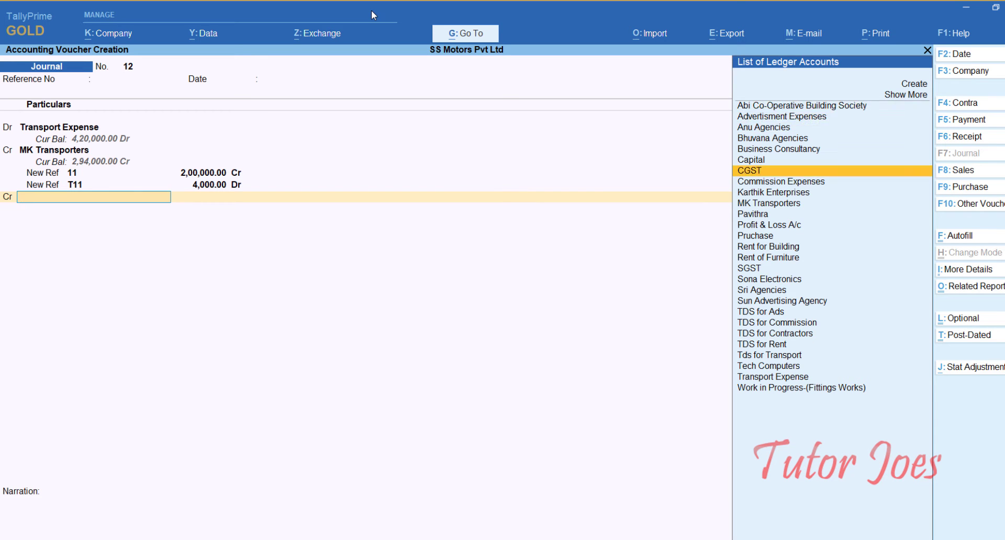
pyautogui.press('Down')
pyautogui.press('Down')
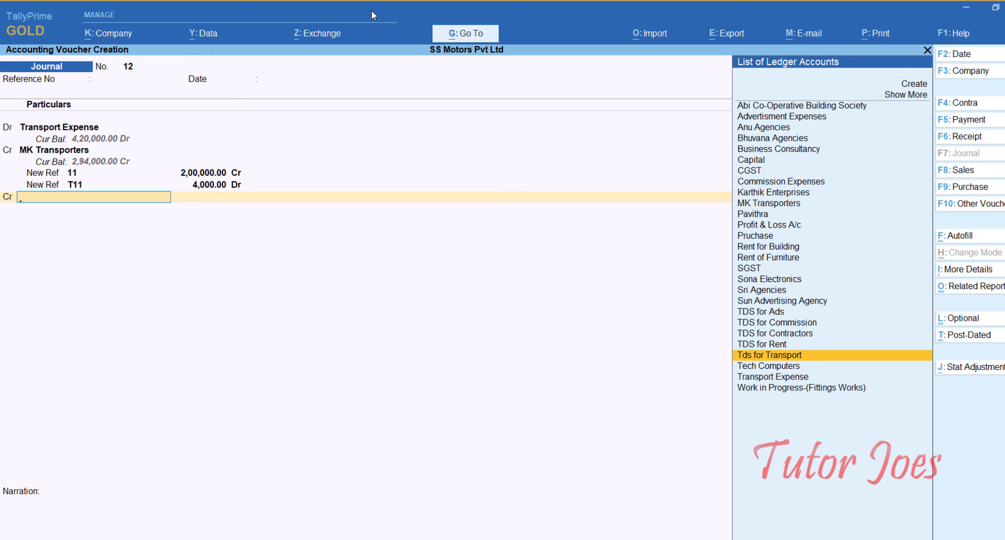
pyautogui.press('Return')
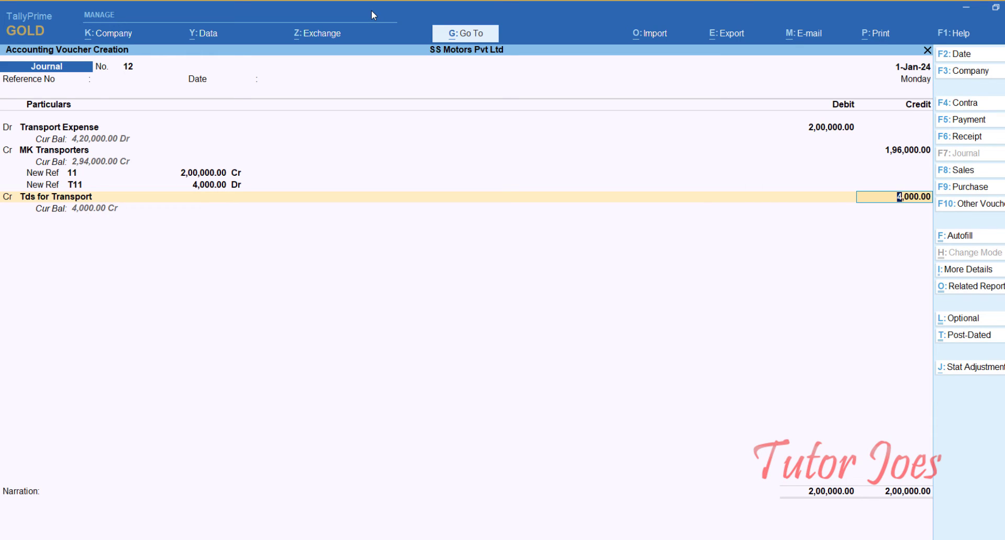
pyautogui.press('Return')
pyautogui.press('Return')
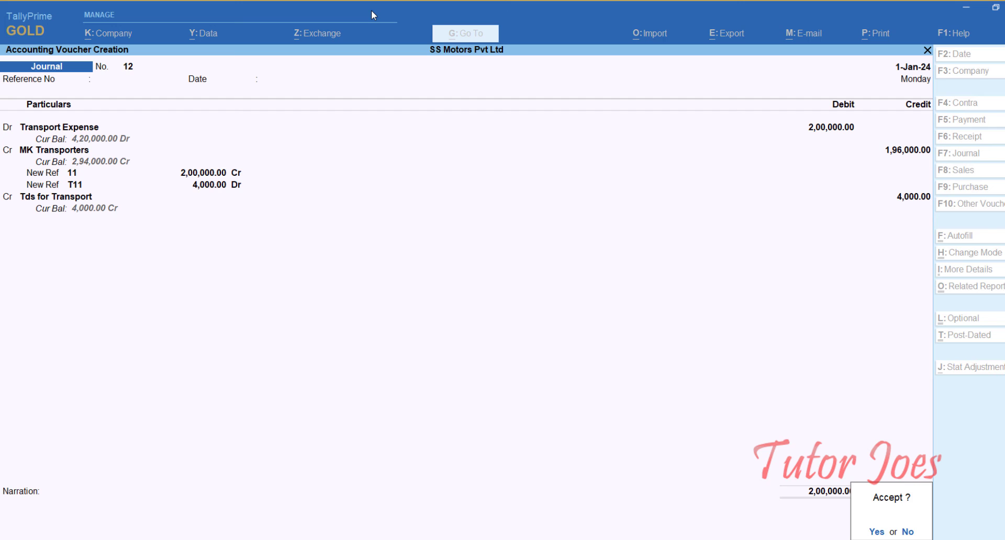
pyautogui.press('Return')
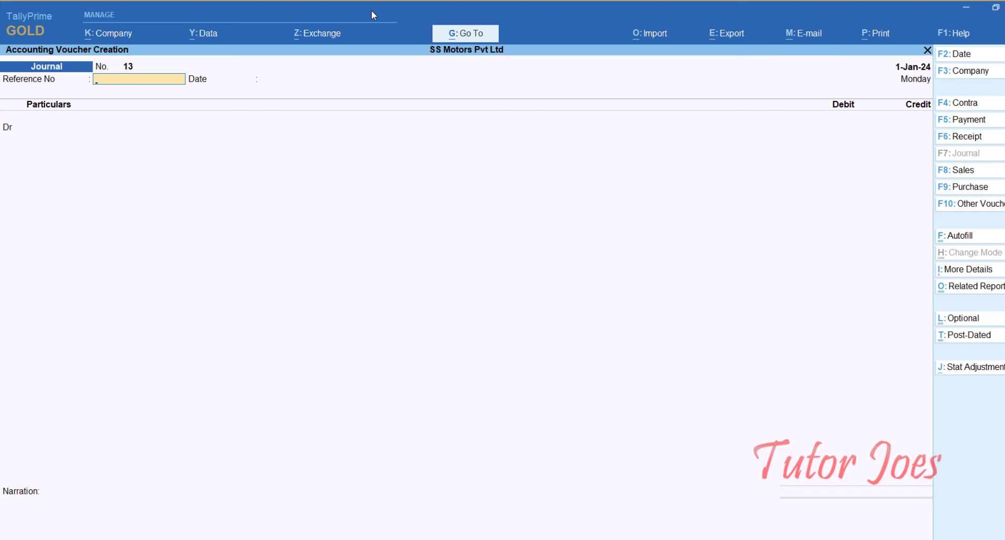
pyautogui.press('Escape')
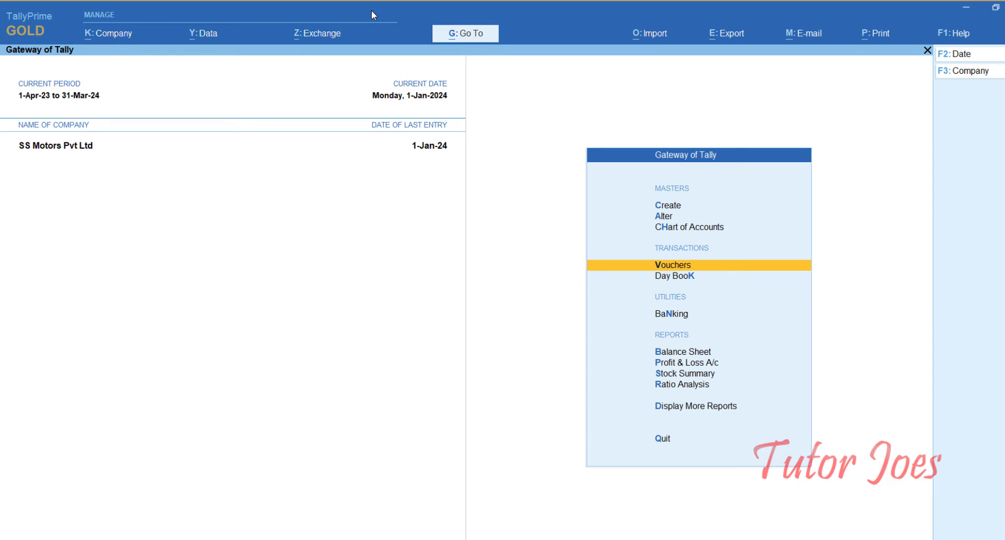
# Review the TDS Outstandings report by nature of payment among the statutory TDS reports, and close it.
pyautogui.press('d')
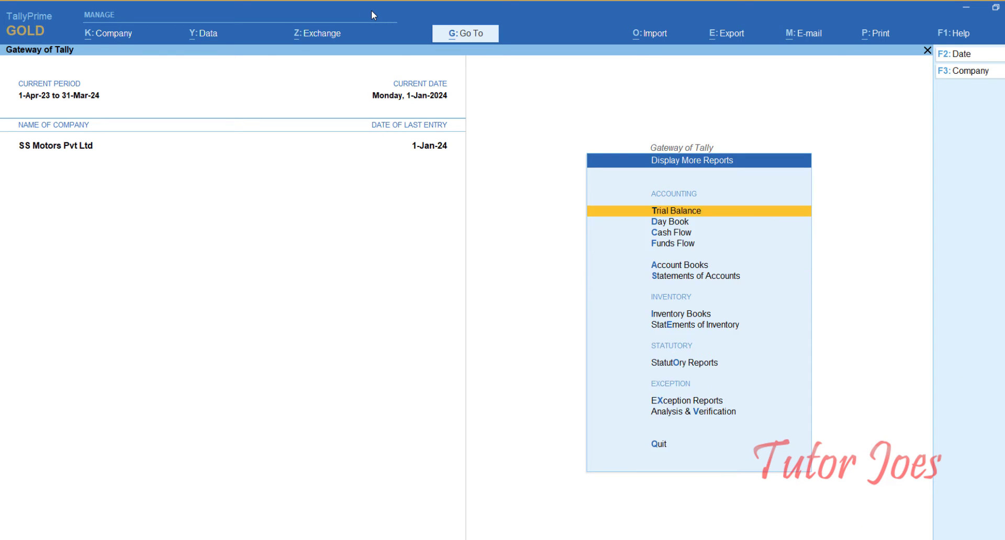
pyautogui.press('Down')
pyautogui.press('Down')
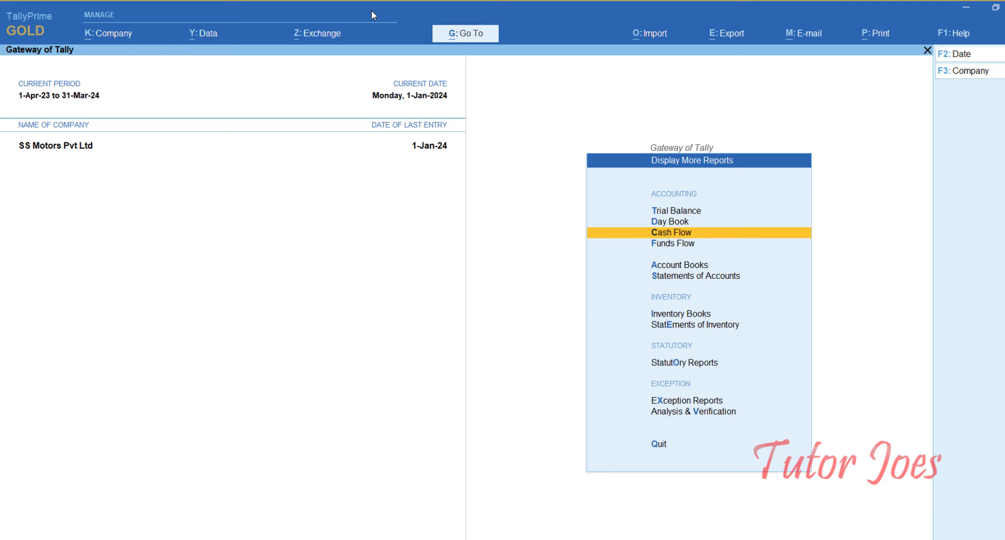
pyautogui.press('o')
pyautogui.press('Down')
pyautogui.press('Return')
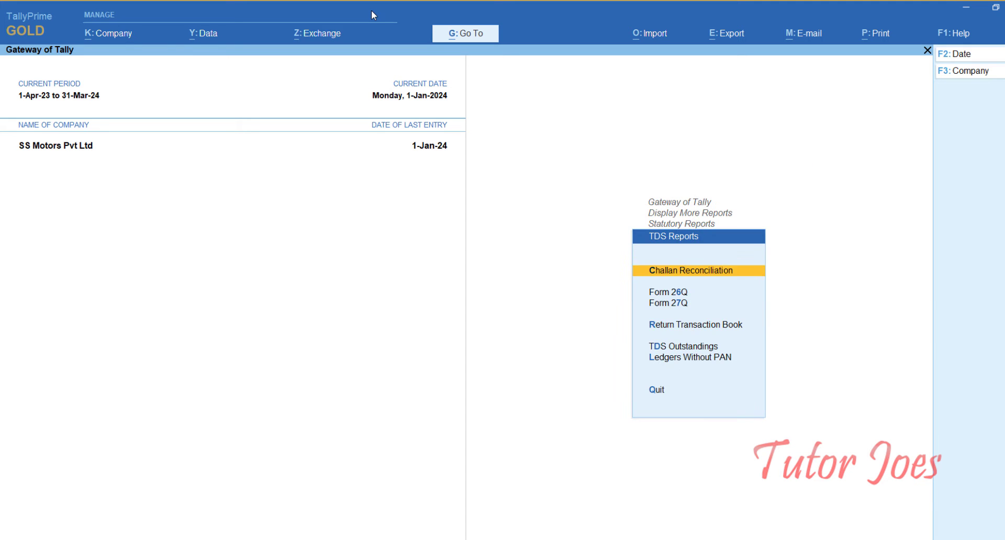
pyautogui.press('Down')
pyautogui.press('Down')
pyautogui.press('Down')
pyautogui.press('Down')
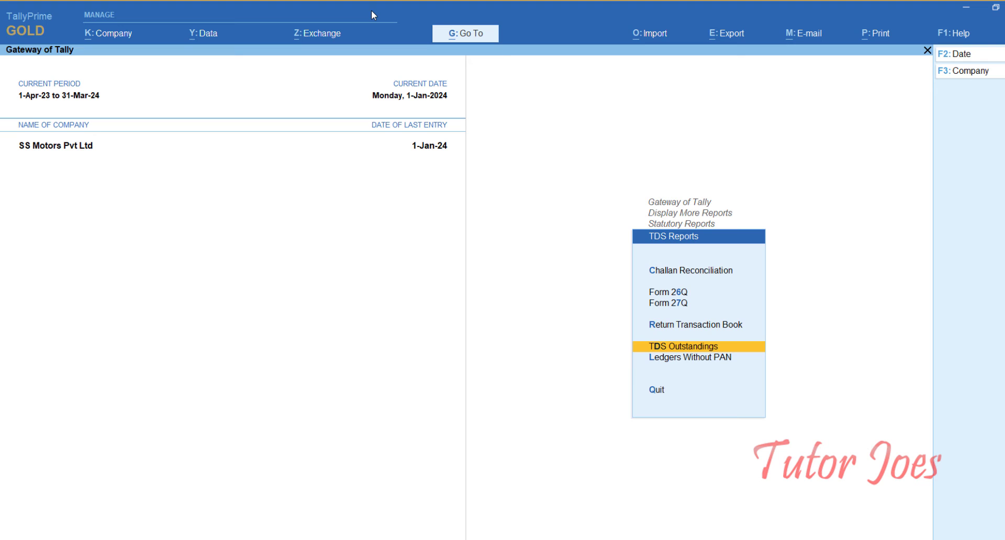
pyautogui.press('Return')
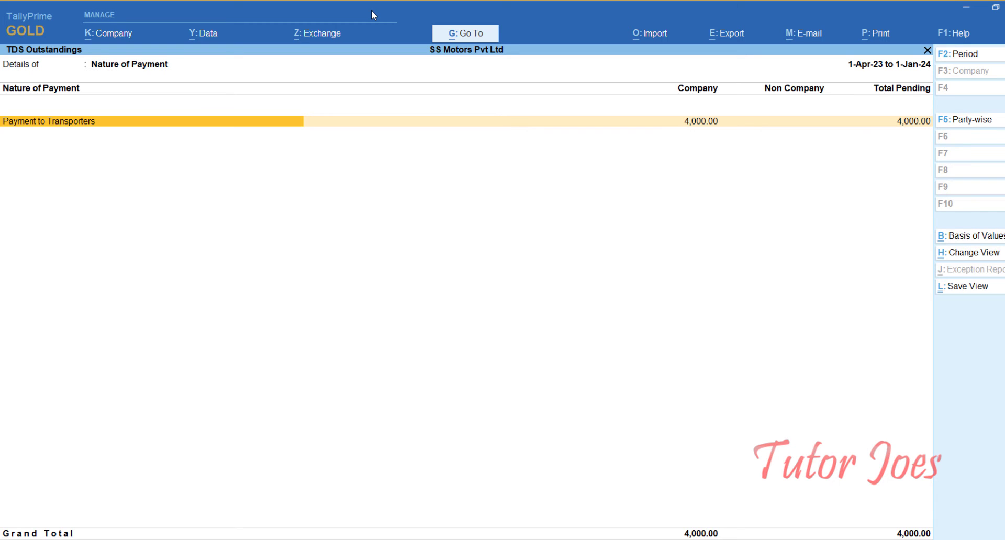
pyautogui.press('Escape')
# Open the Form 26Q report and set its period from 1-4-2023 to 31-3-2024.
pyautogui.press('Up')
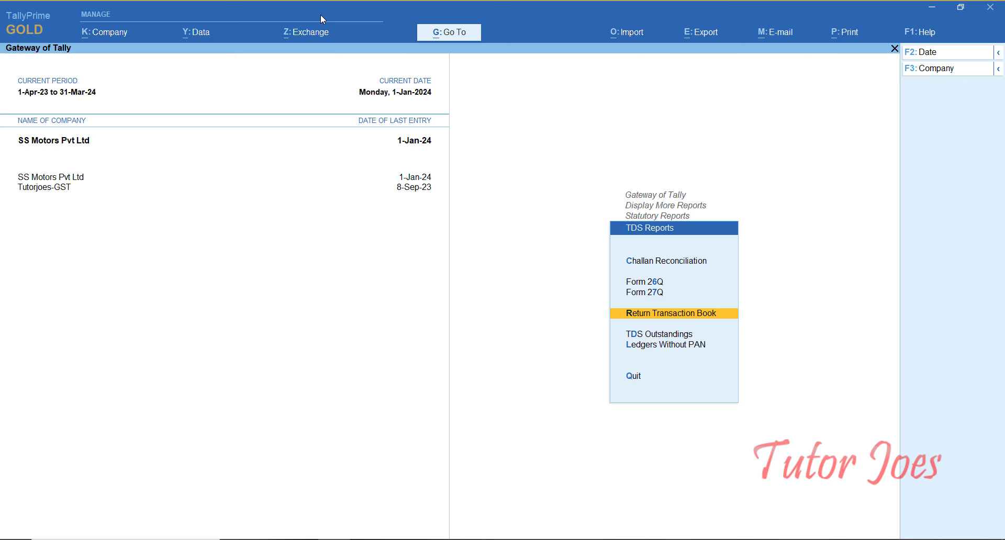
pyautogui.press('Up')
pyautogui.press('Up')
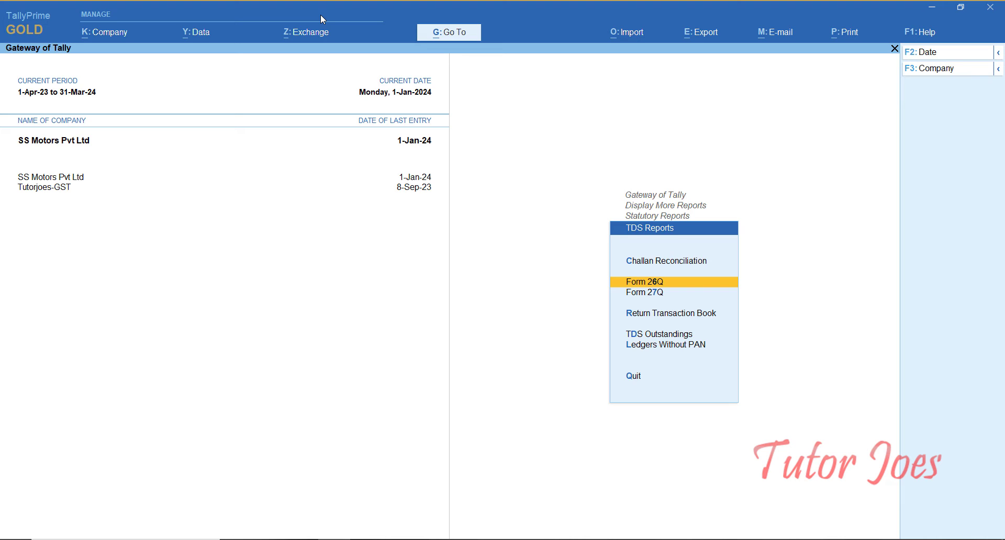
pyautogui.press('Return')
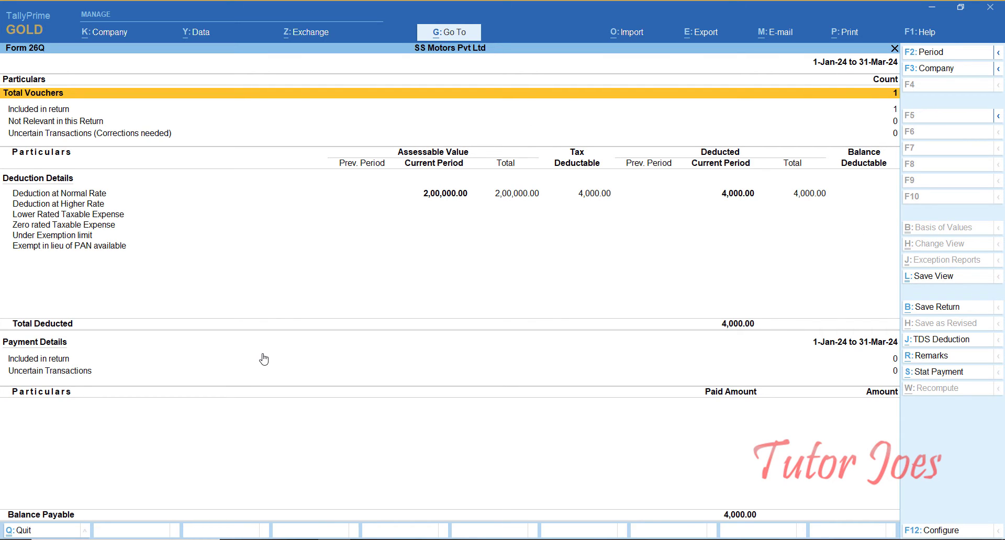
pyautogui.hotkey('alt', 'F2')
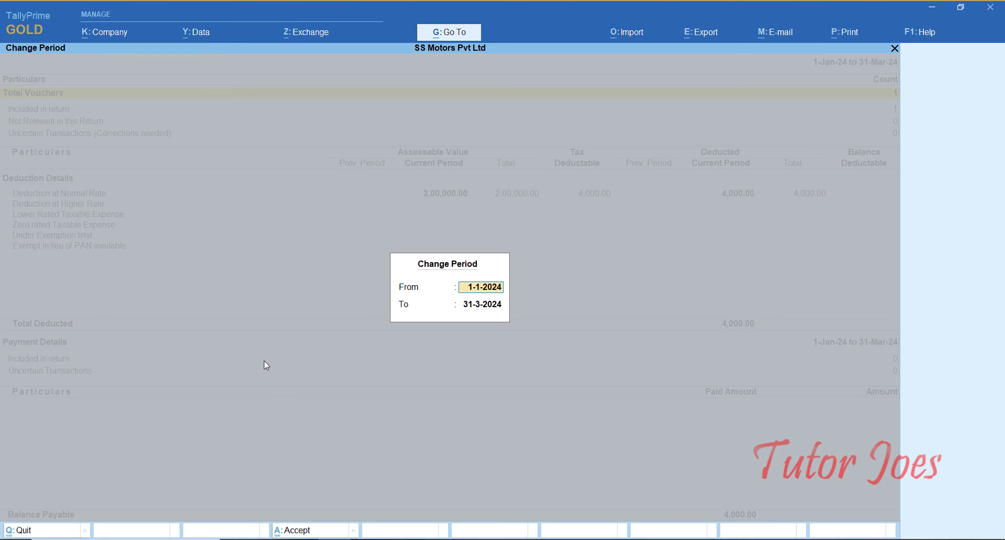
pyautogui.write('1-4-2023')
pyautogui.press('Return')
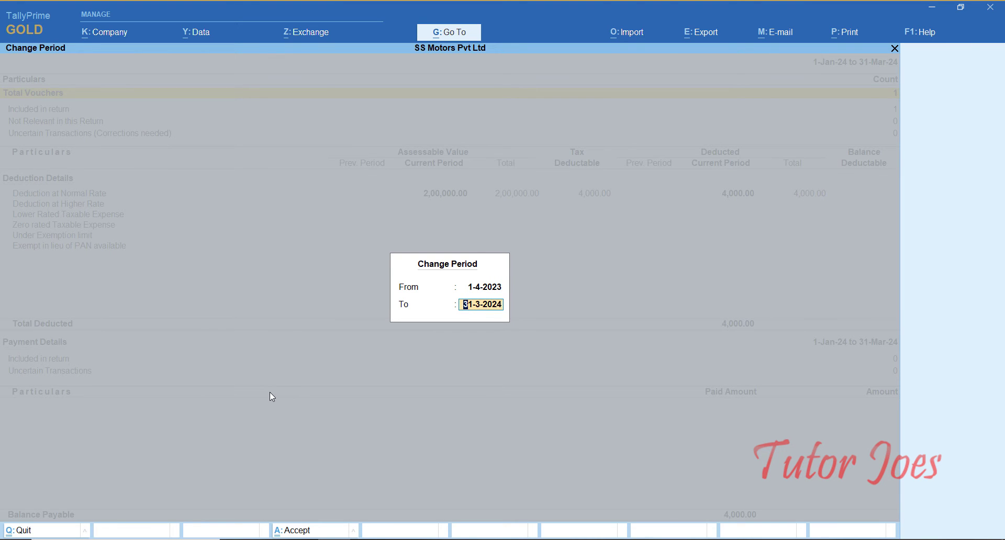
pyautogui.press('Return')
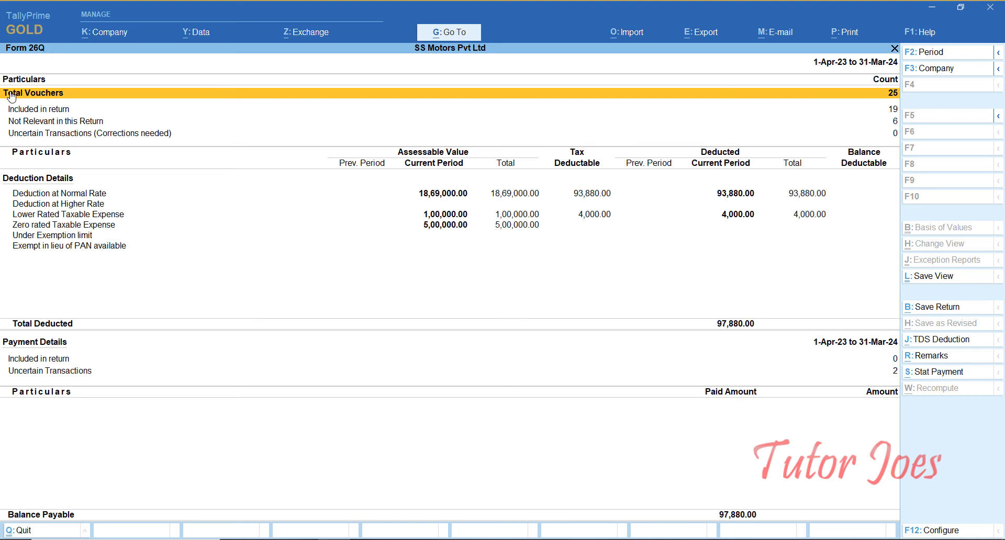
# Drill from Form 26Q's total vouchers into the January journal vouchers, and return to the Form 26Q summary.
pyautogui.click(56, 96)
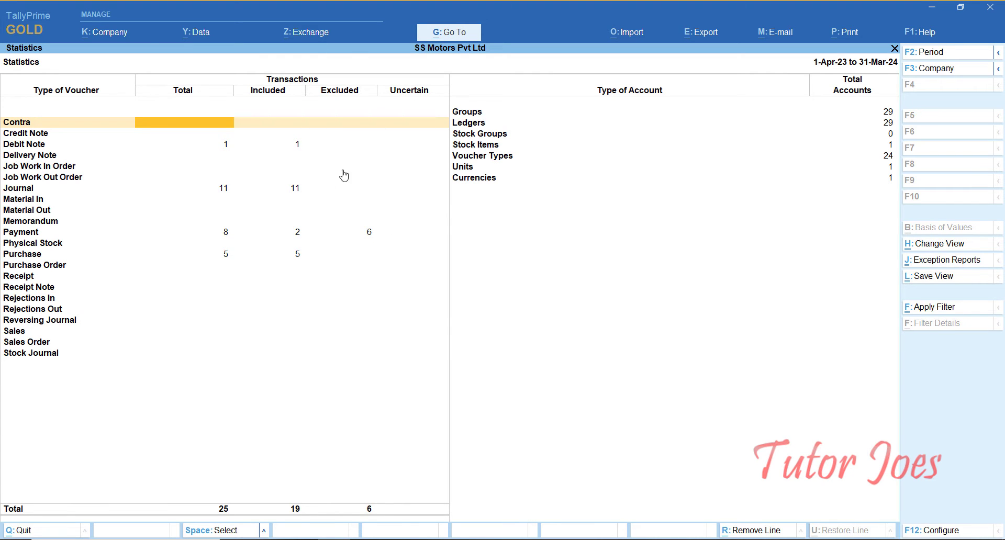
pyautogui.click(297, 194)
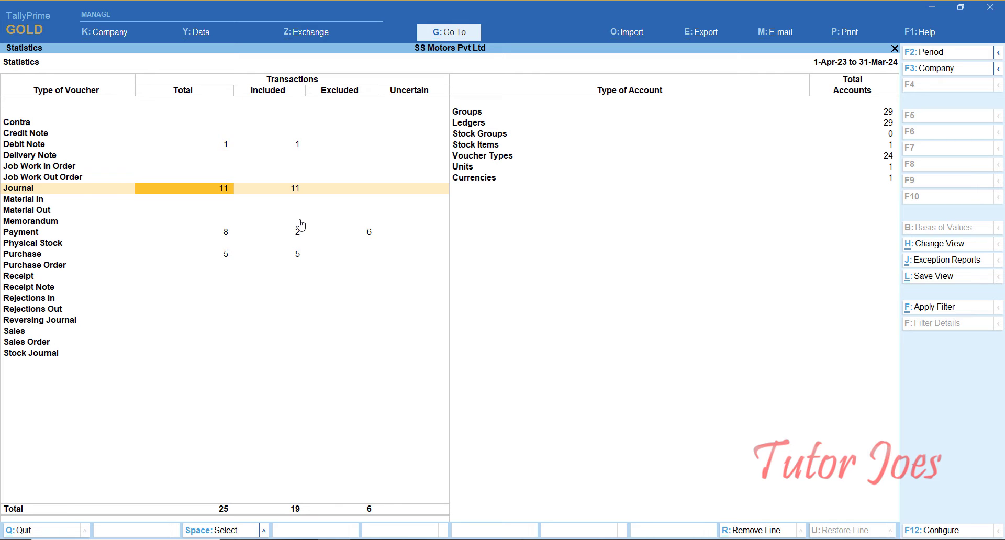
pyautogui.press('Return')
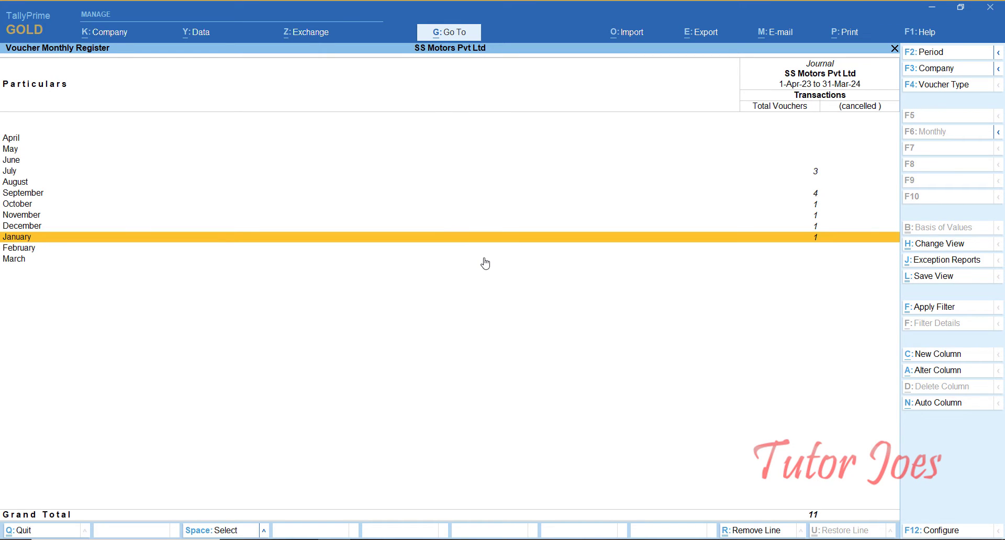
pyautogui.press('Return')
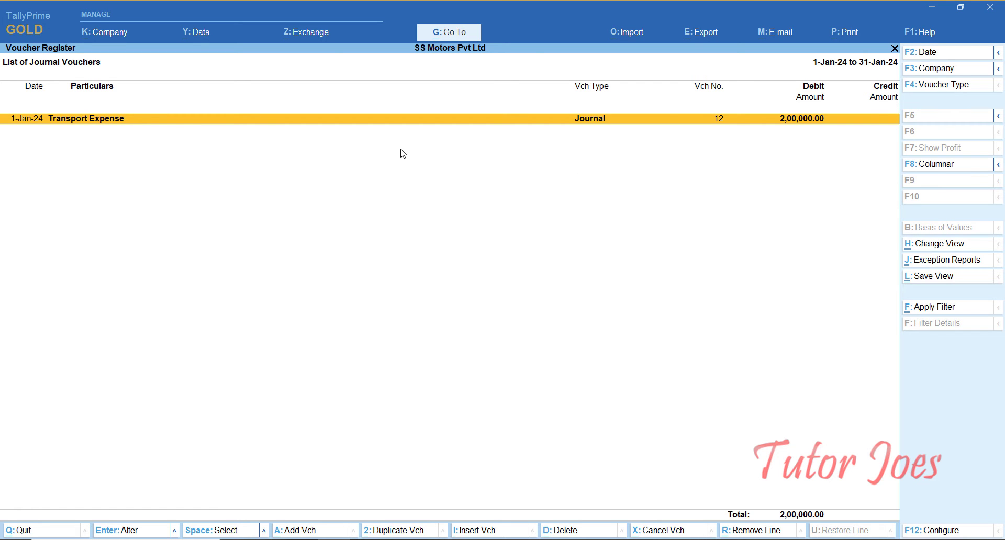
pyautogui.press('Escape')
pyautogui.press('Escape')
pyautogui.press('Escape')
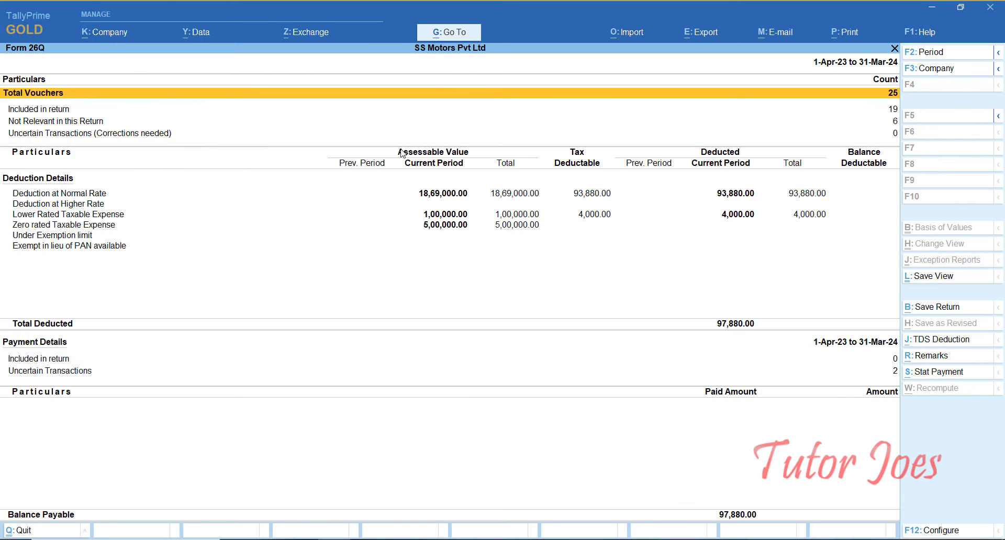
# Examine the Booking Voucher entries included in the return, view the Commission Expenses journal of 19-Sep-23, and return to the category list.
pyautogui.press('Down')
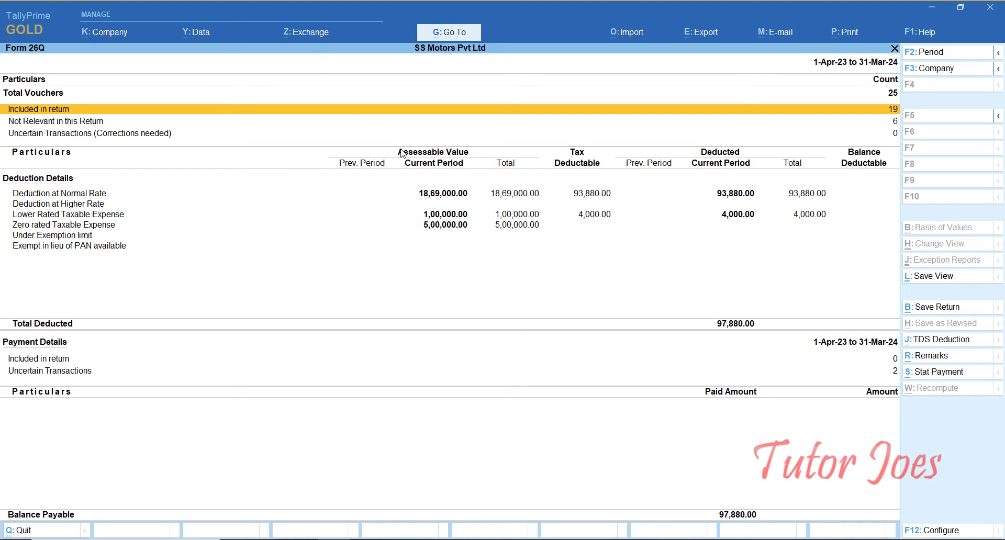
pyautogui.press('Return')
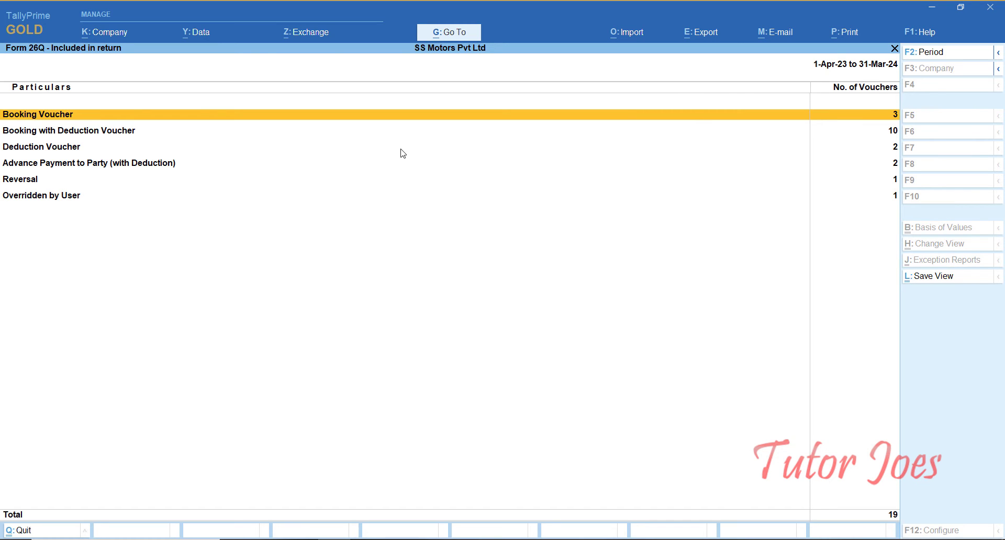
pyautogui.press('Return')
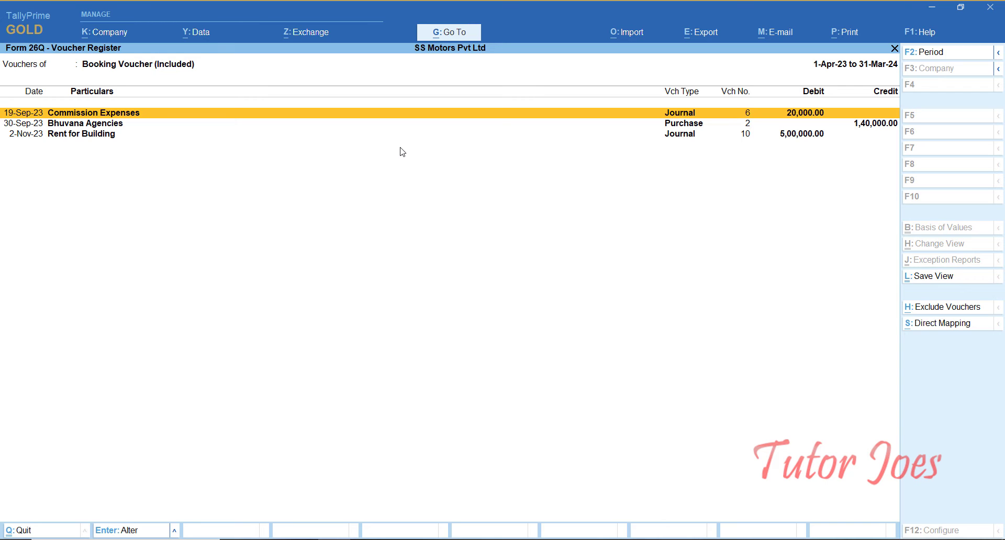
pyautogui.press('Return')
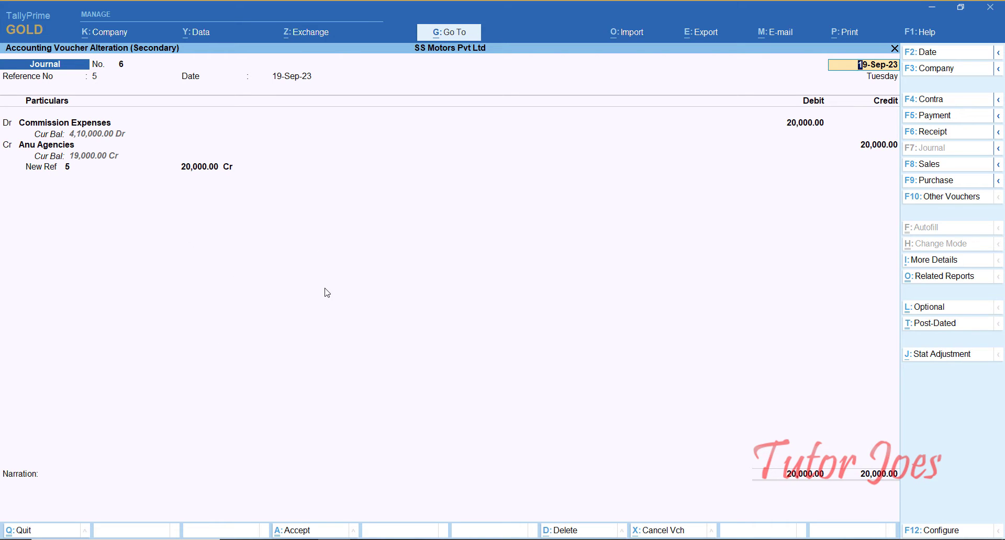
pyautogui.press('Escape')
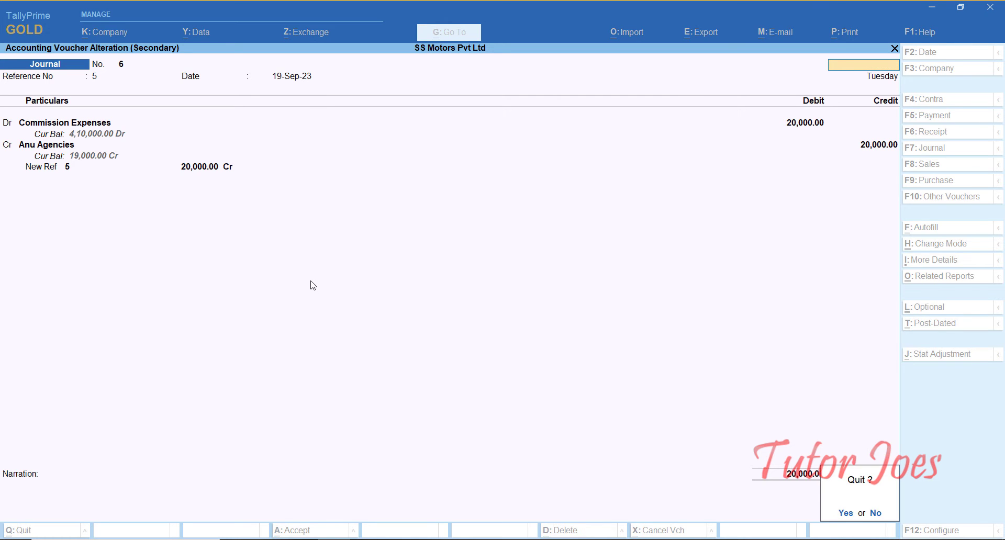
pyautogui.press('y')
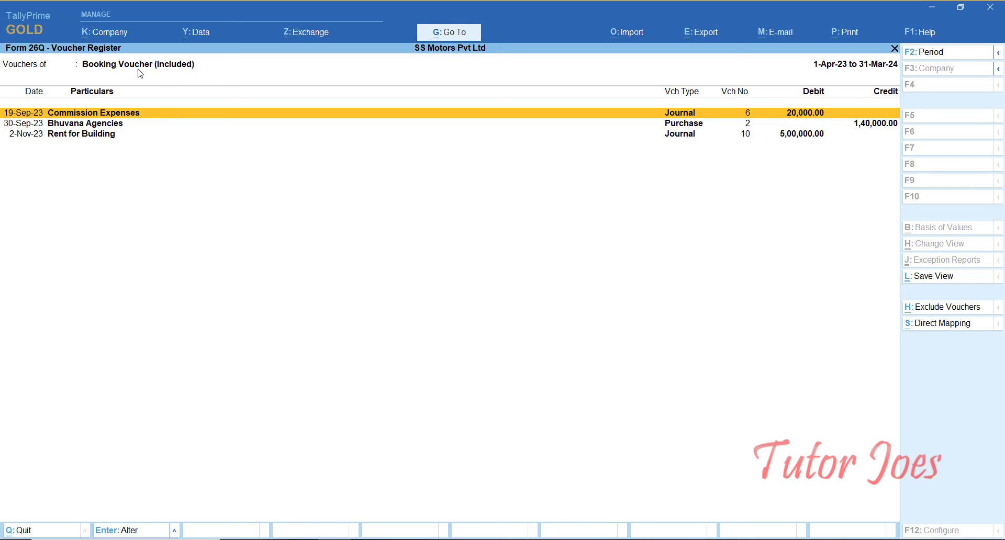
pyautogui.press('Escape')
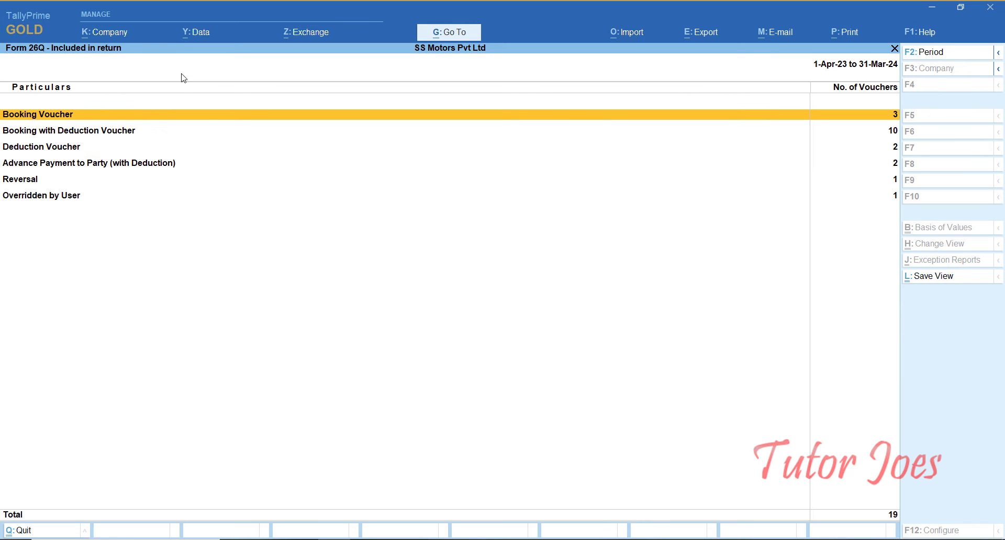
# Examine the Booking with Deduction Voucher entries, view the Rent for Building journal of 30-Jul-23, and return to the category list.
pyautogui.press('Down')
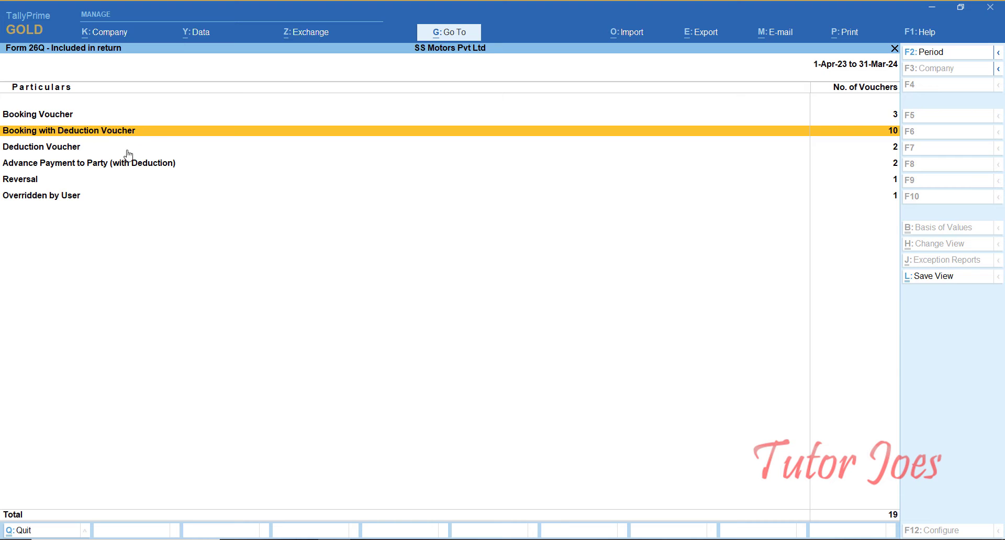
pyautogui.press('Return')
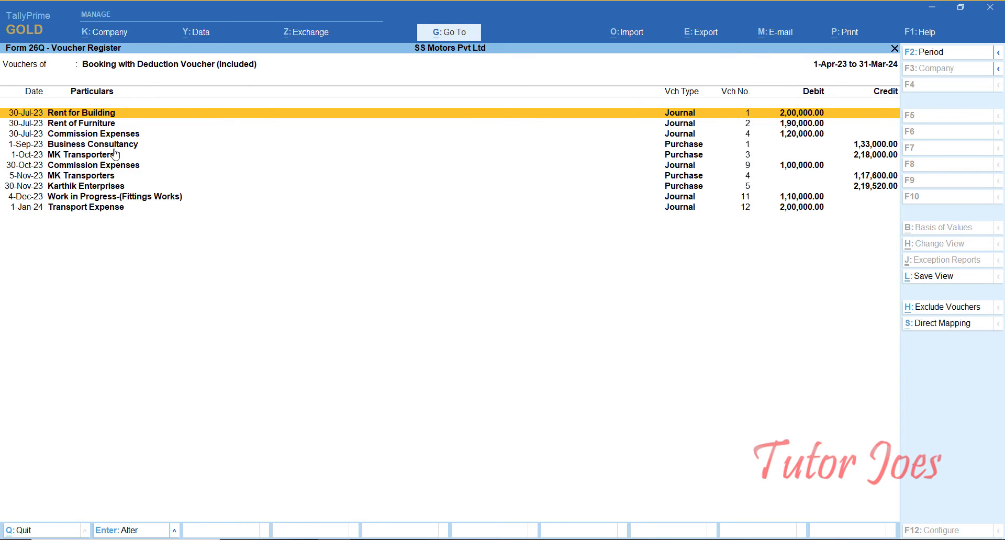
pyautogui.press('Return')
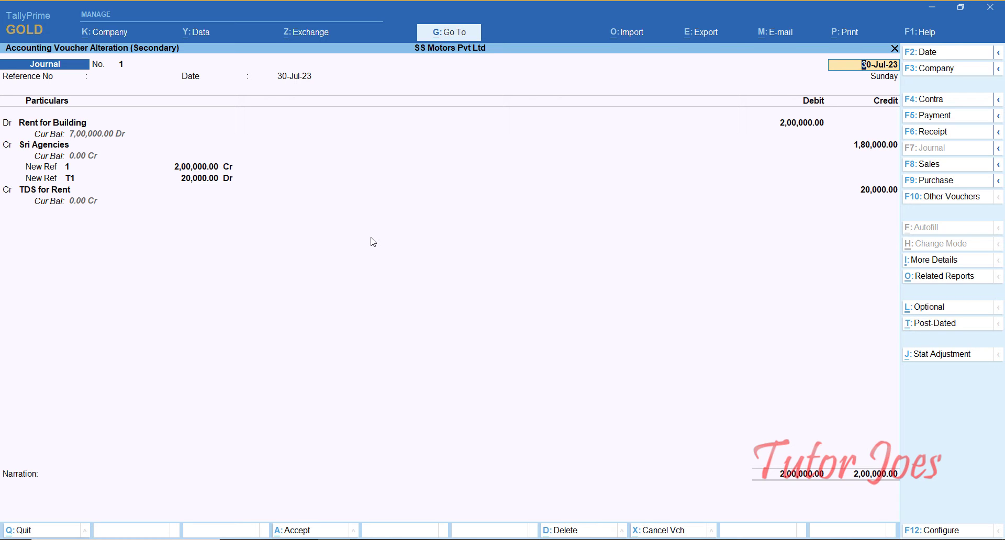
pyautogui.press('Escape')
pyautogui.press('y')
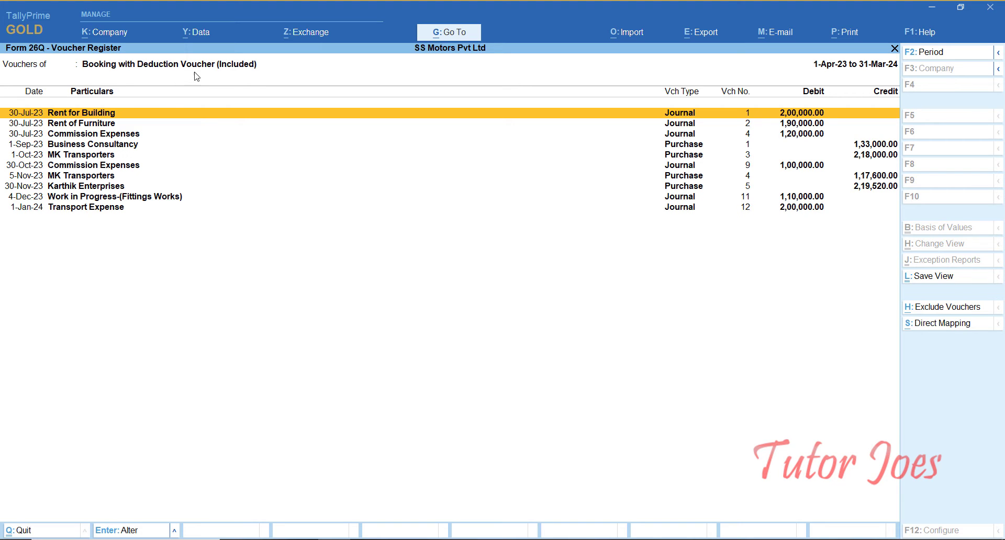
pyautogui.press('Escape')
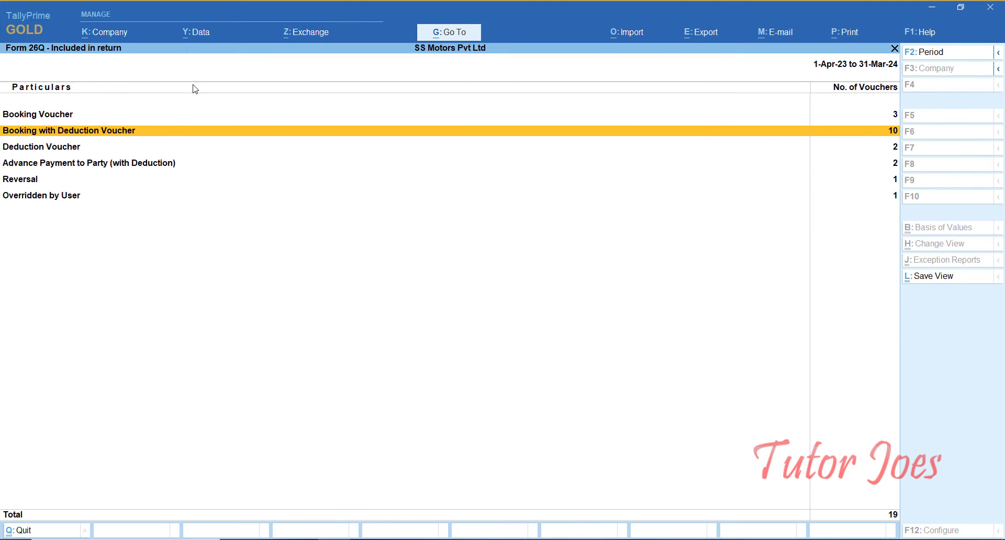
# Examine the Deduction Voucher entries, view the Anu Agencies journal of 30-Sep-23, and return to the category list.
pyautogui.press('Down')
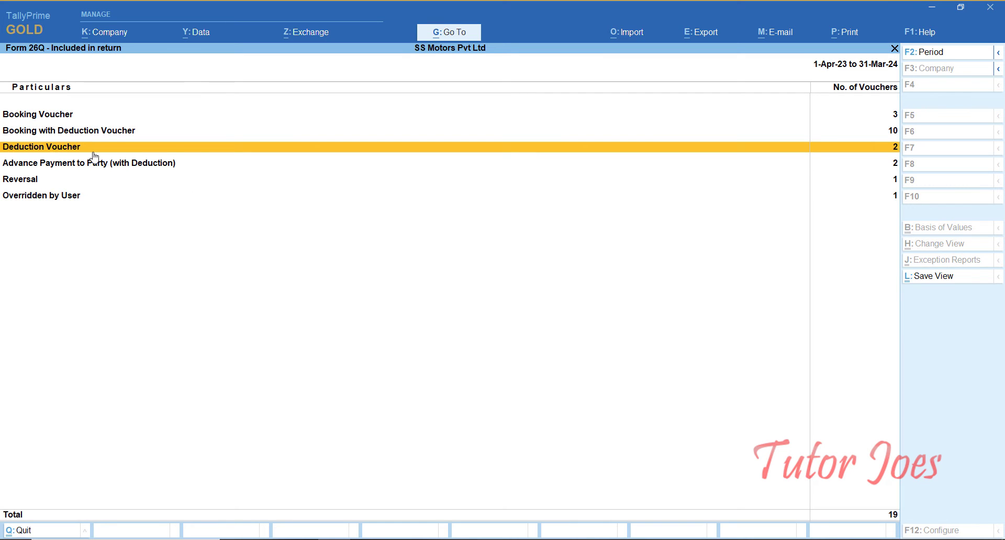
pyautogui.press('Return')
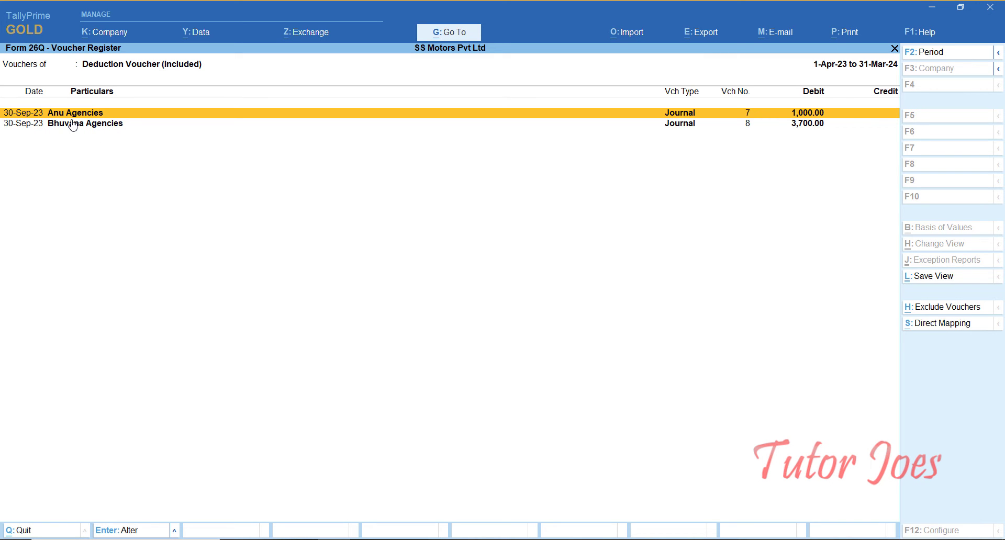
pyautogui.press('Return')
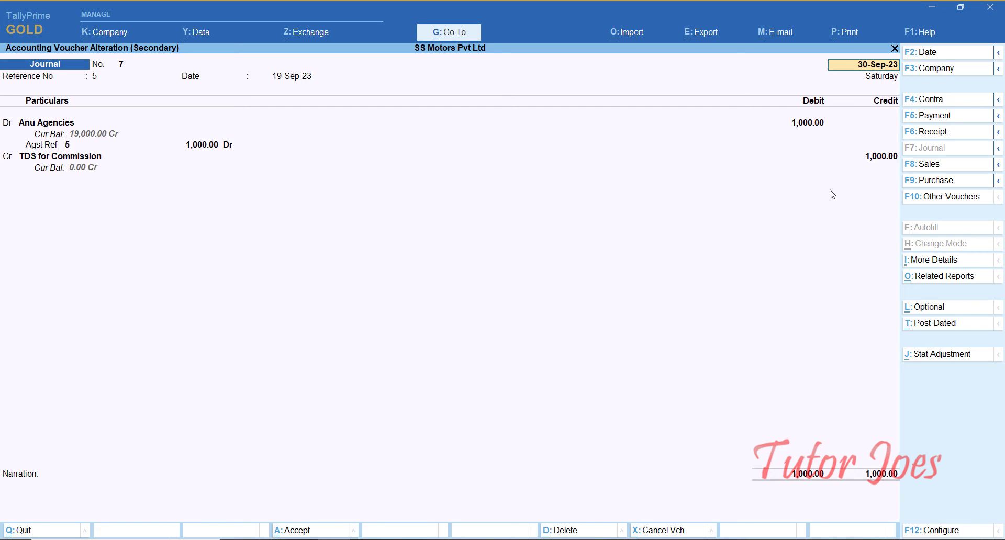
pyautogui.press('BackSpace')
pyautogui.press('Escape')
pyautogui.press('y')
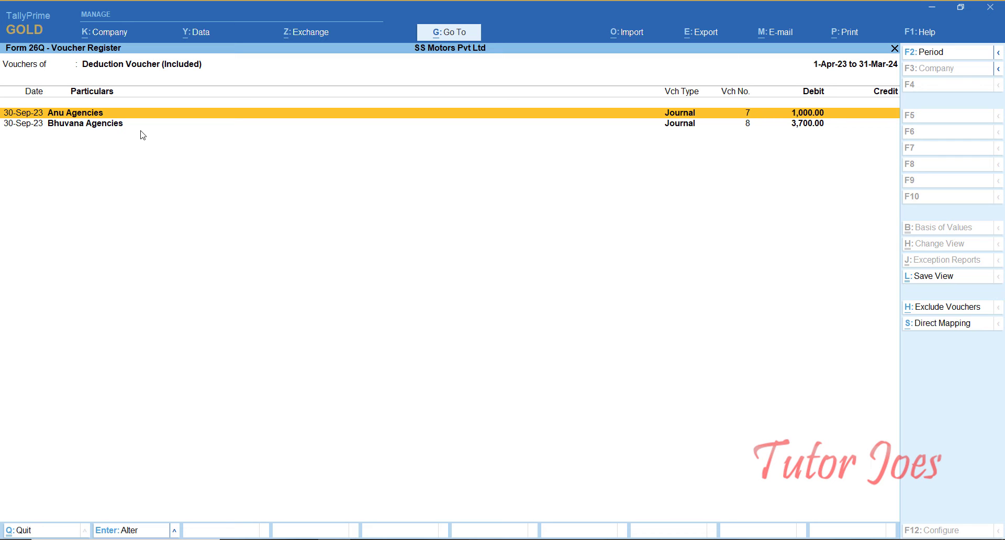
pyautogui.press('Escape')
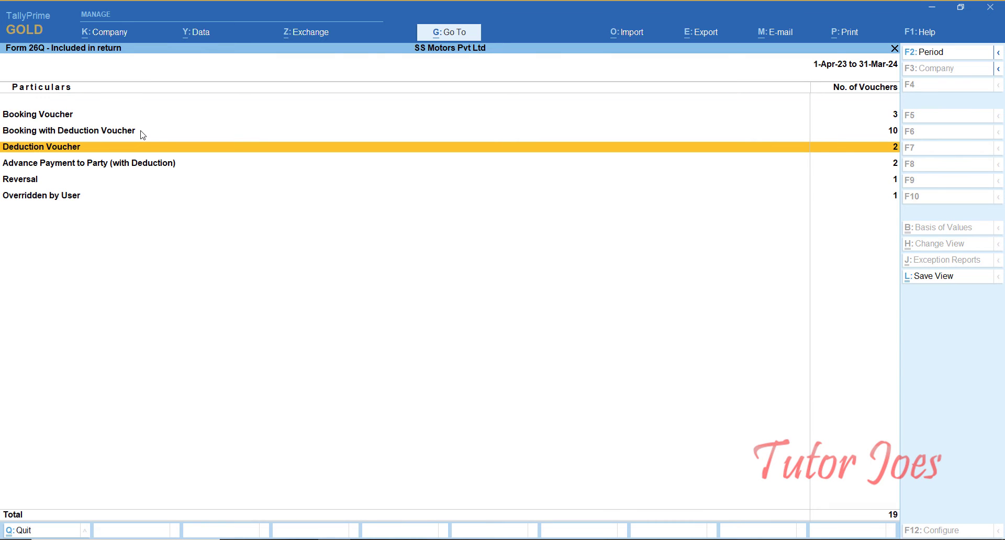
# Reopen the vouchers included in the return, examine the Advance Payment to Party (with Deduction) entries, and return to the category list.
pyautogui.press('Escape')
pyautogui.press('Return')
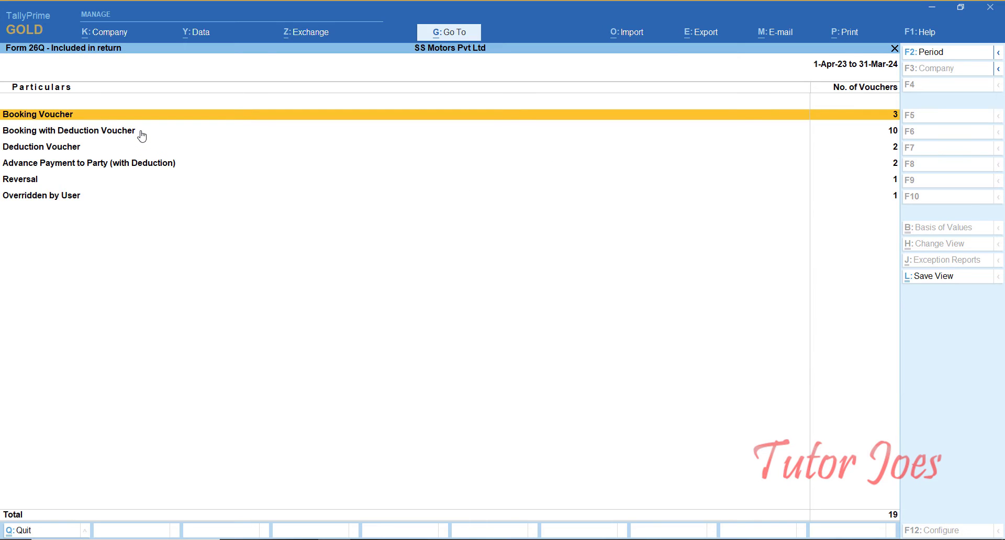
pyautogui.press('Down')
pyautogui.press('Down')
pyautogui.press('Down')
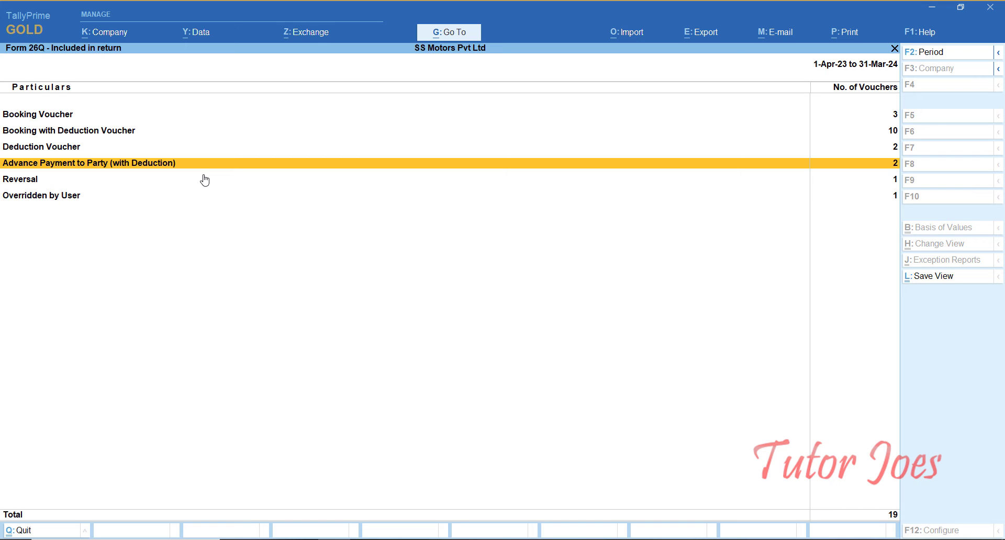
pyautogui.press('Return')
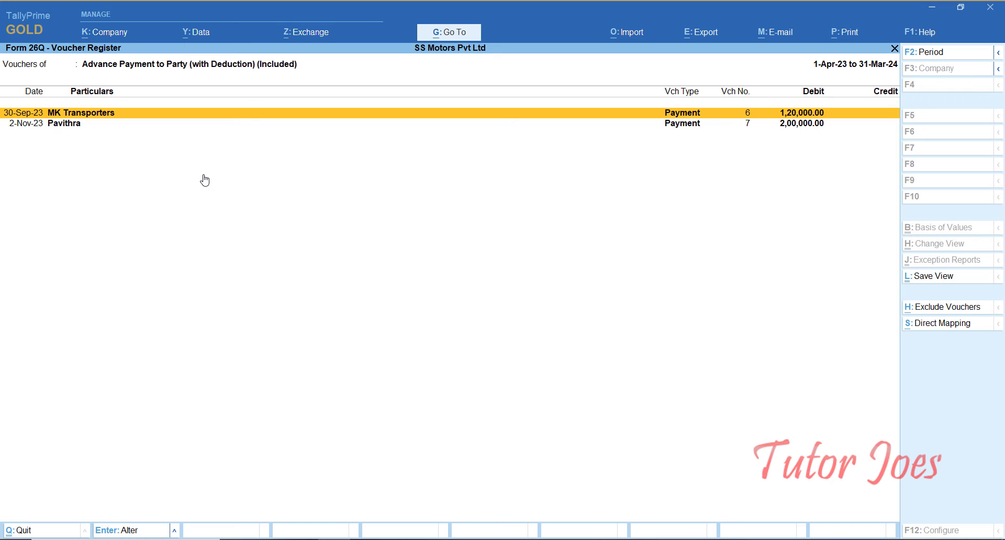
pyautogui.press('Escape')
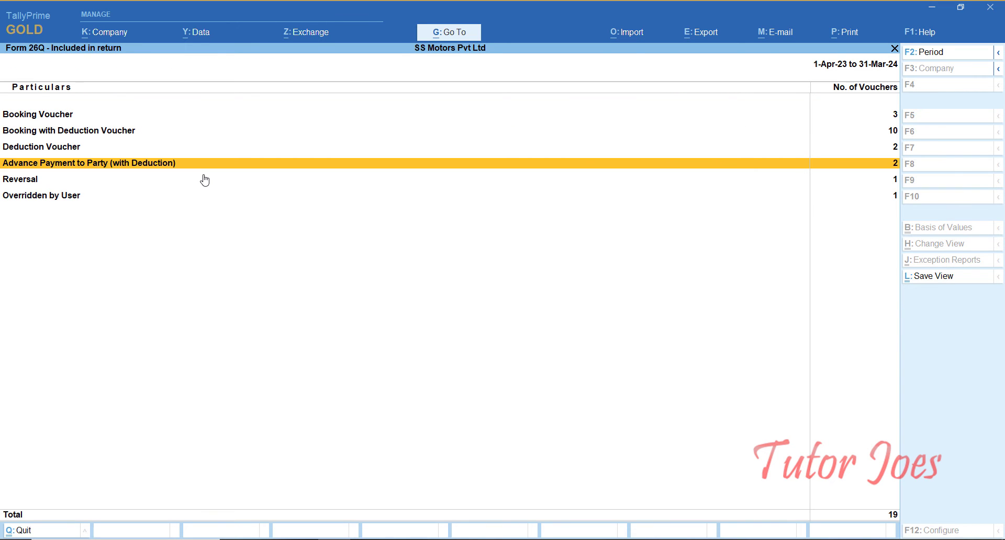
# Examine the Reversal and Overridden by User entries included in the return, and go back to the Form 26Q summary.
pyautogui.click(205, 180)
pyautogui.click(205, 180)
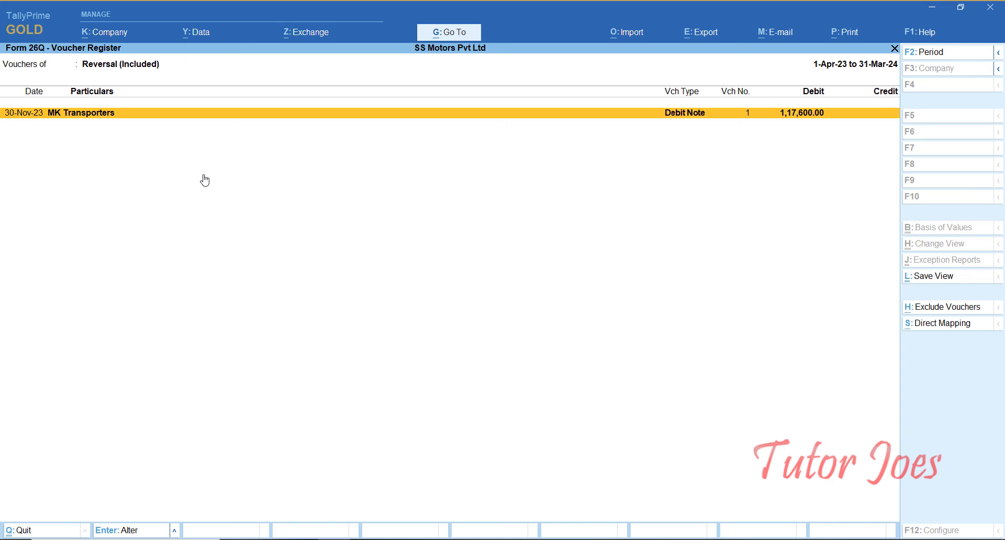
pyautogui.press('Escape')
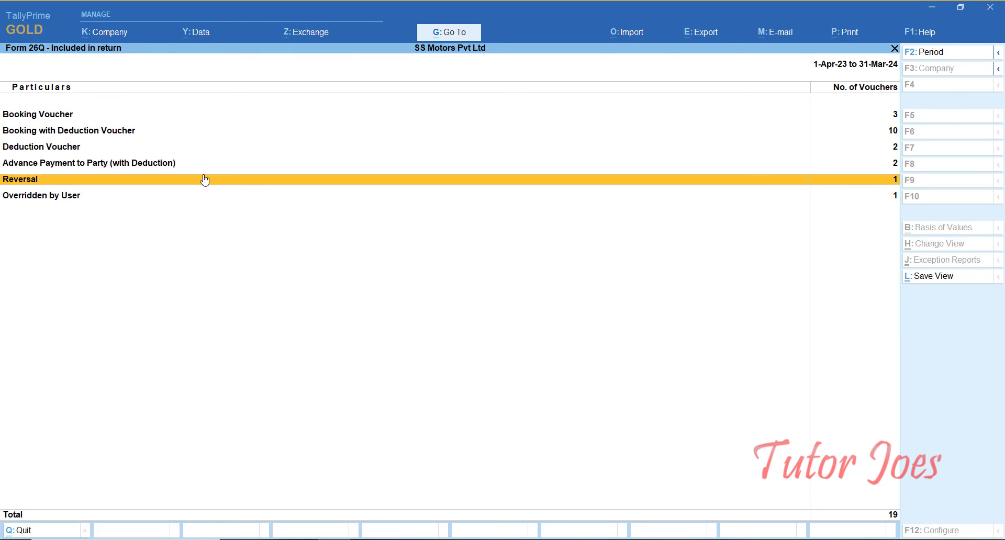
pyautogui.press('Down')
pyautogui.press('Return')
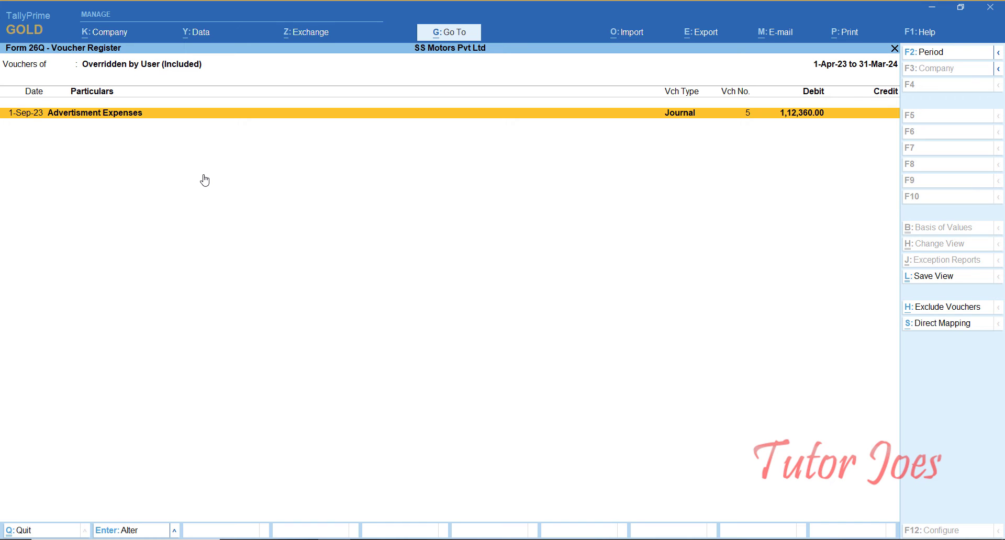
pyautogui.press('Escape')
pyautogui.press('Escape')
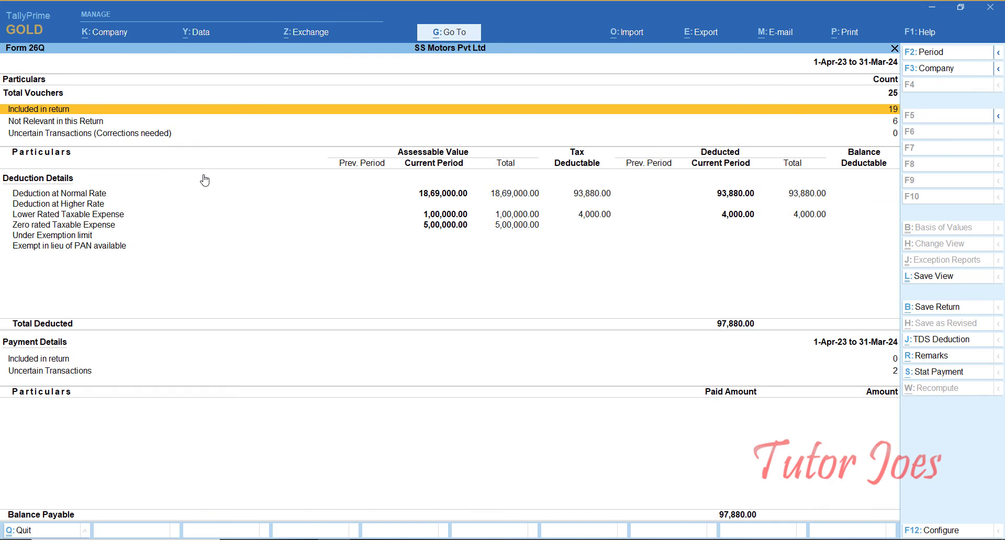
# Examine the Payment vouchers under Not Relevant in this Return, and return to the Form 26Q summary.
pyautogui.press('Down')
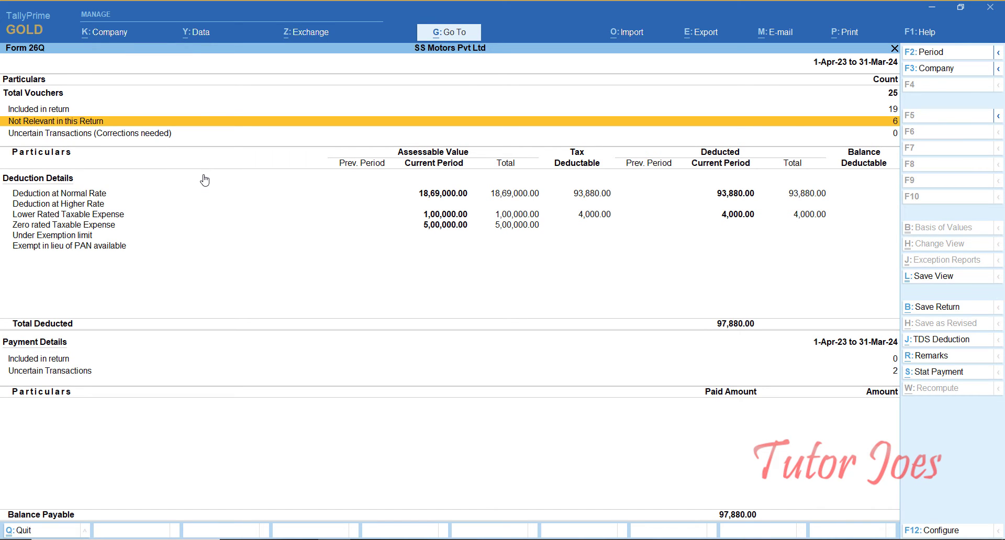
pyautogui.press('Return')
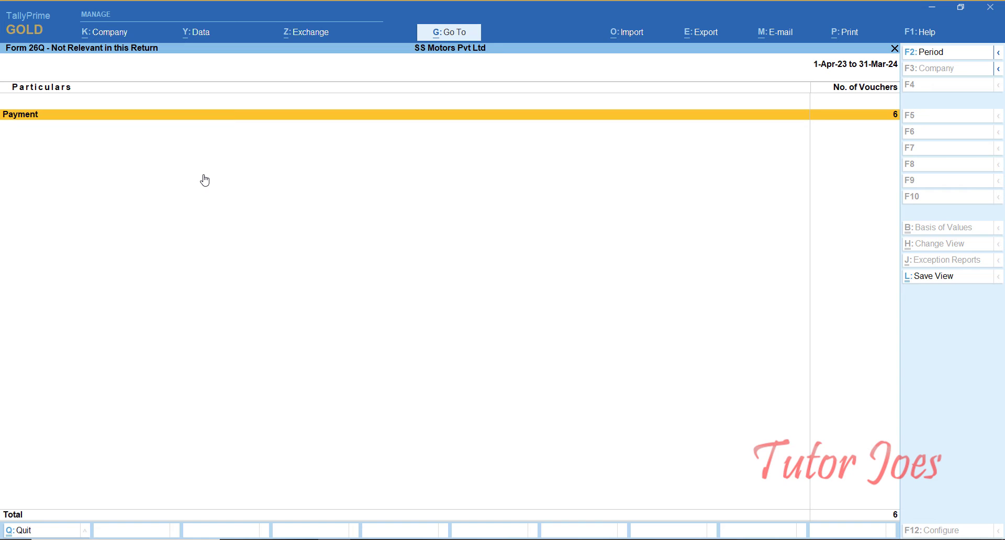
pyautogui.press('Return')
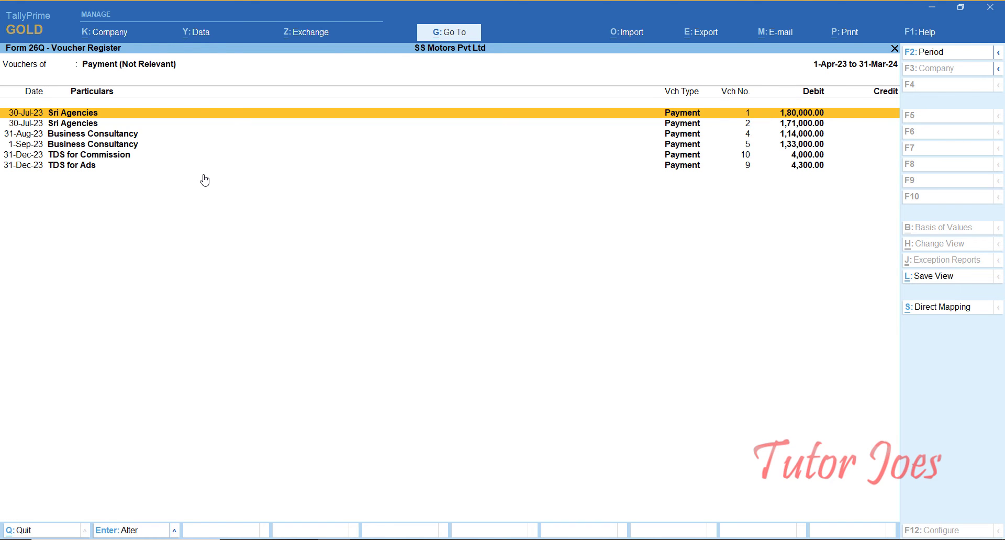
pyautogui.press('Escape')
pyautogui.press('Escape')
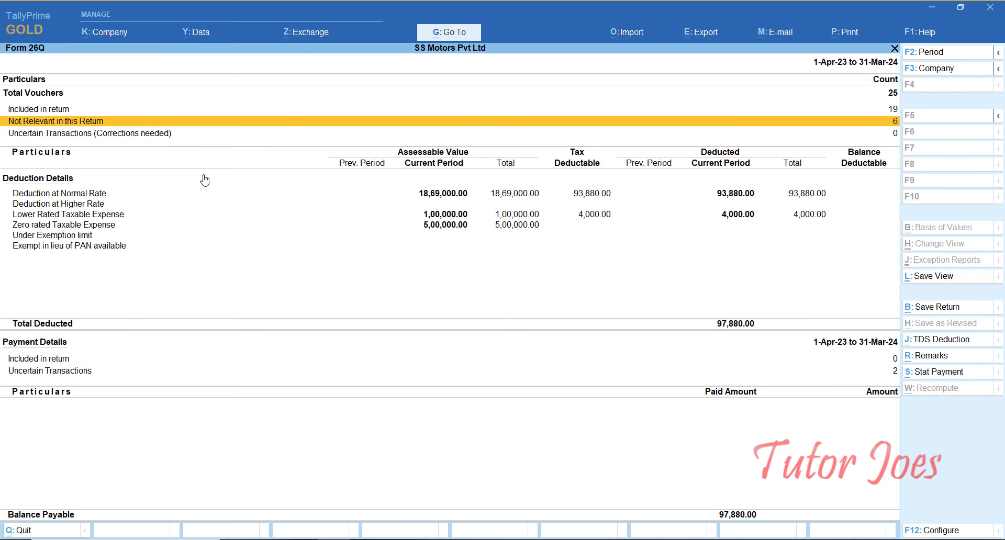
# Compare the included, not relevant and uncertain voucher counts in the Form 26Q summary.
pyautogui.press('Down')
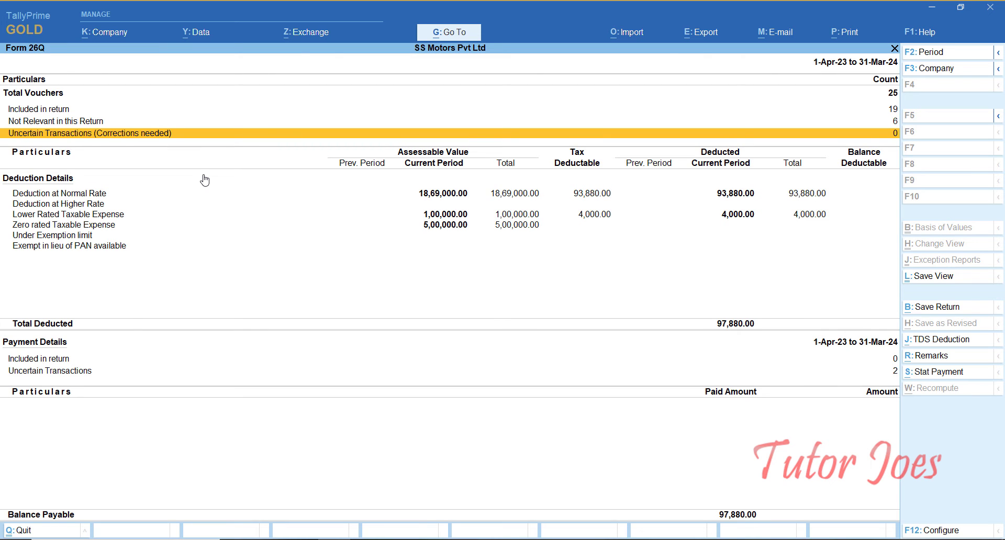
pyautogui.press('Up')
pyautogui.press('Up')
pyautogui.press('Up')
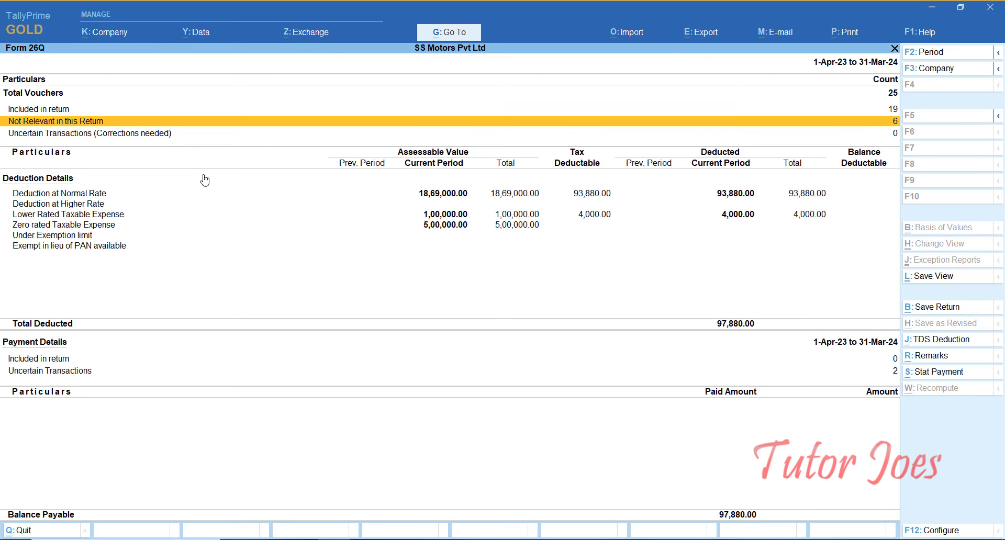
pyautogui.press('Down')
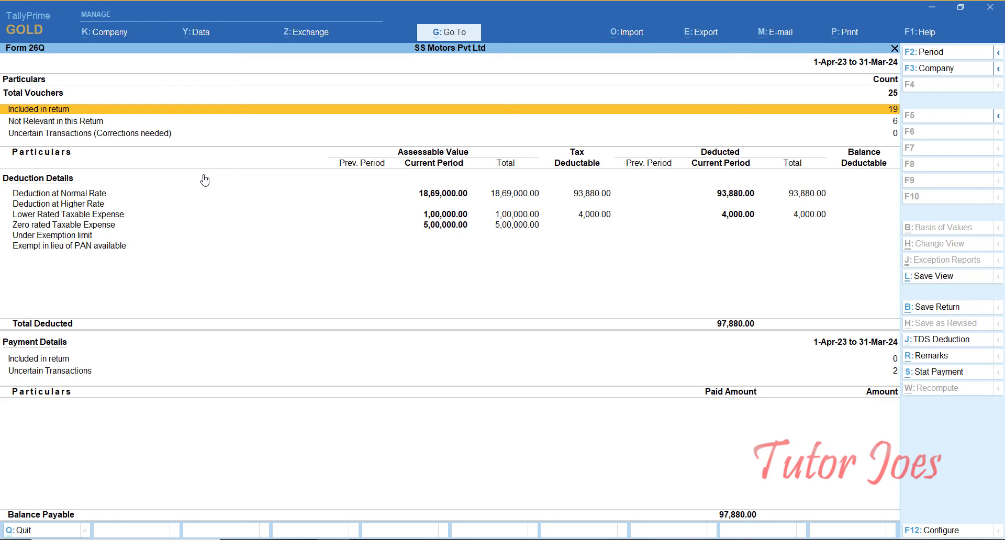
pyautogui.press('Down')
pyautogui.press('Down')
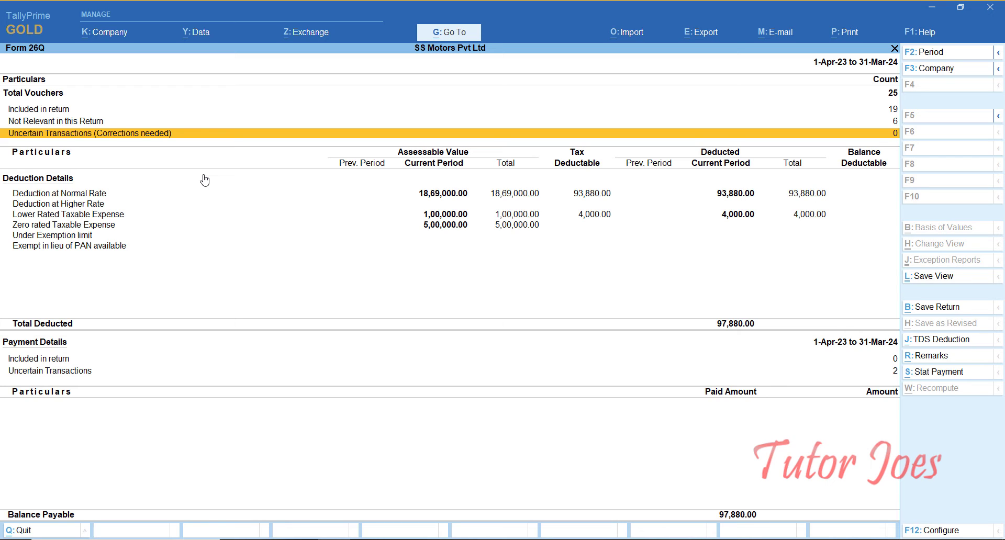
# Review the Deduction Details of Form 26Q, from Deduction at Normal Rate through the lower rated, zero rated and exempt categories.
pyautogui.press('Down')
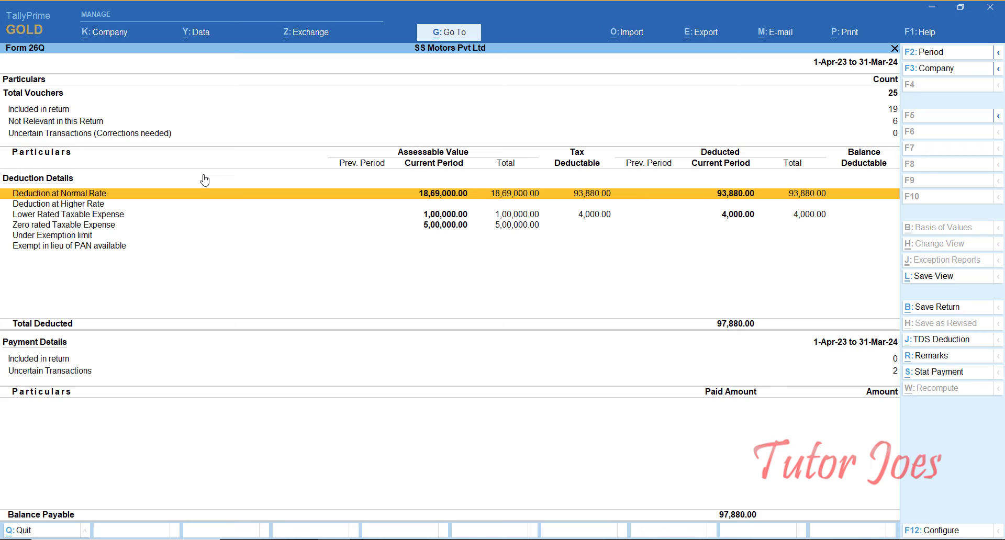
pyautogui.press('Down')
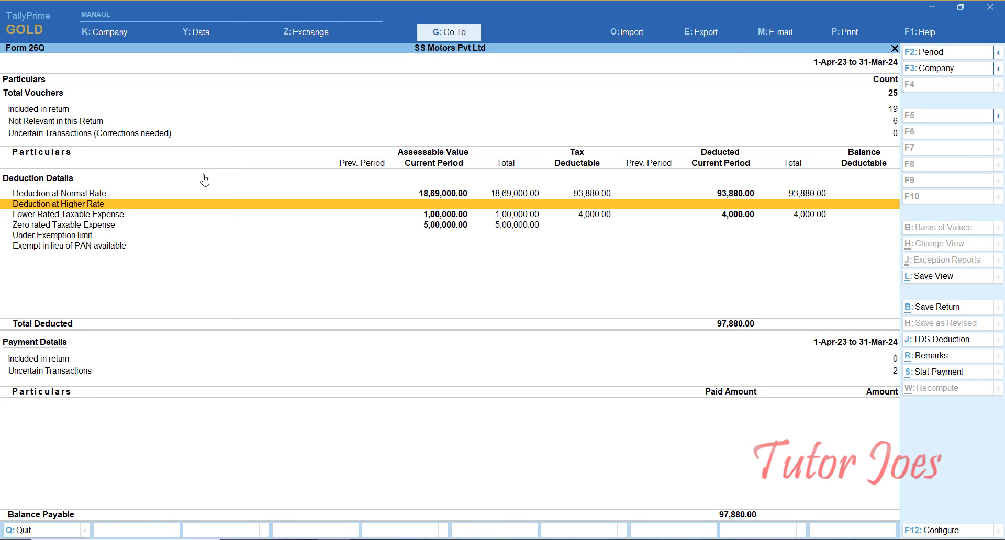
pyautogui.press('Down')
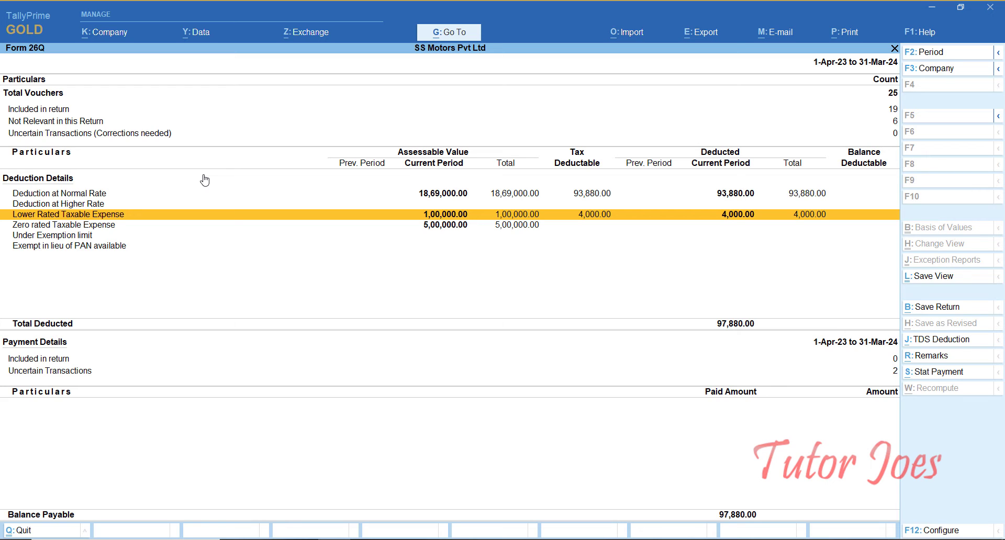
pyautogui.press('Down')
pyautogui.press('Down')
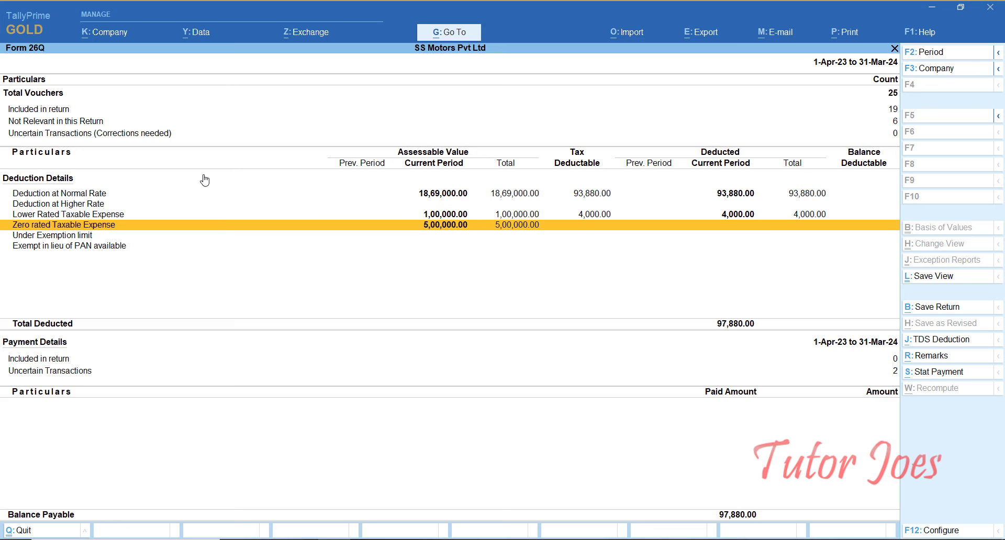
pyautogui.press('Down')
pyautogui.press('Down')
# Examine the uncertain payment transactions, view the entries whose bank details are not available in the payment voucher, and return to the Form 26Q summary.
pyautogui.press('Down')
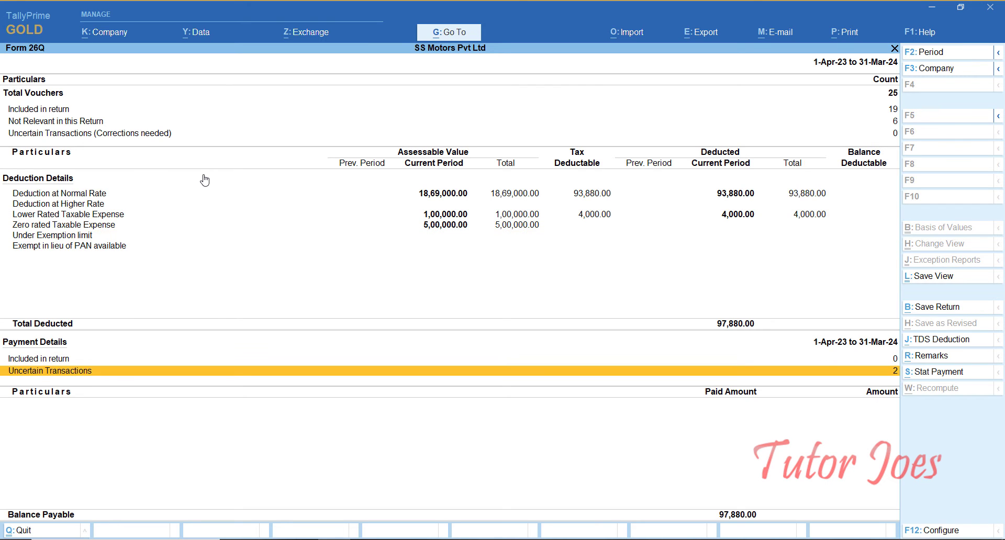
pyautogui.press('Return')
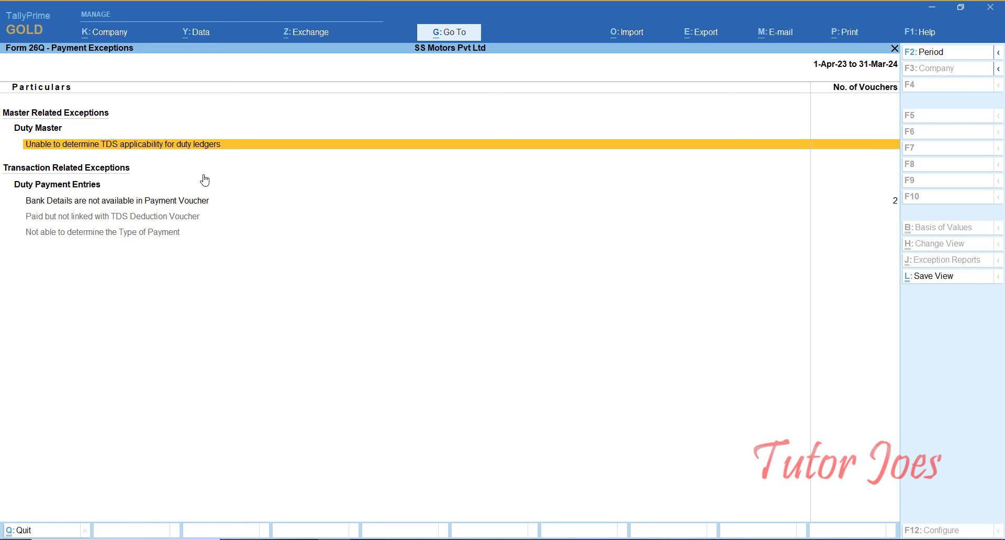
pyautogui.press('Down')
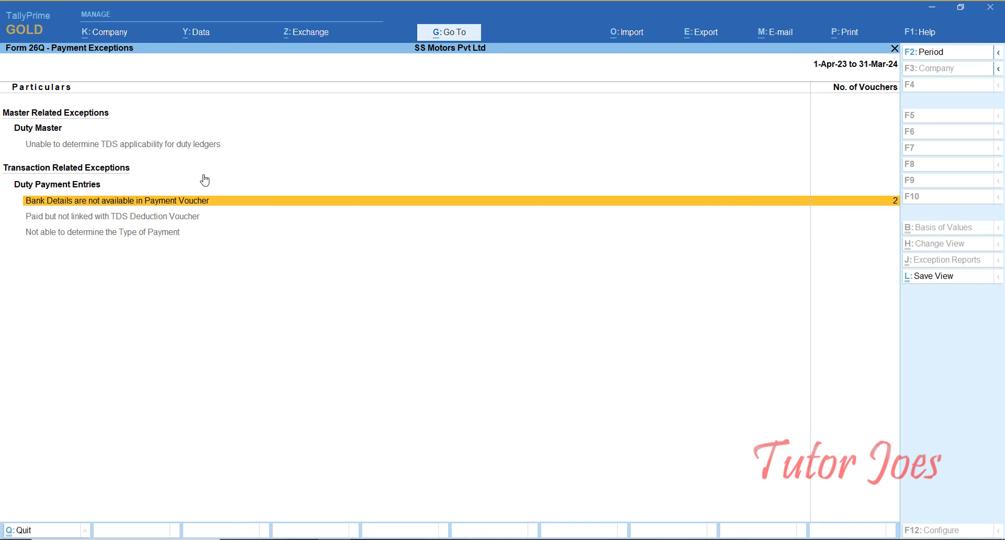
pyautogui.press('Return')
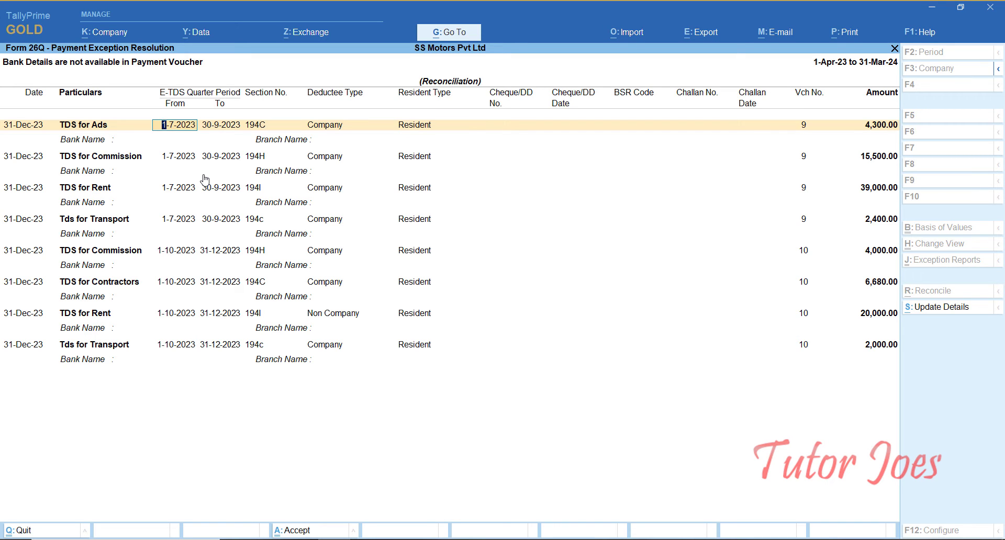
pyautogui.press('Escape')
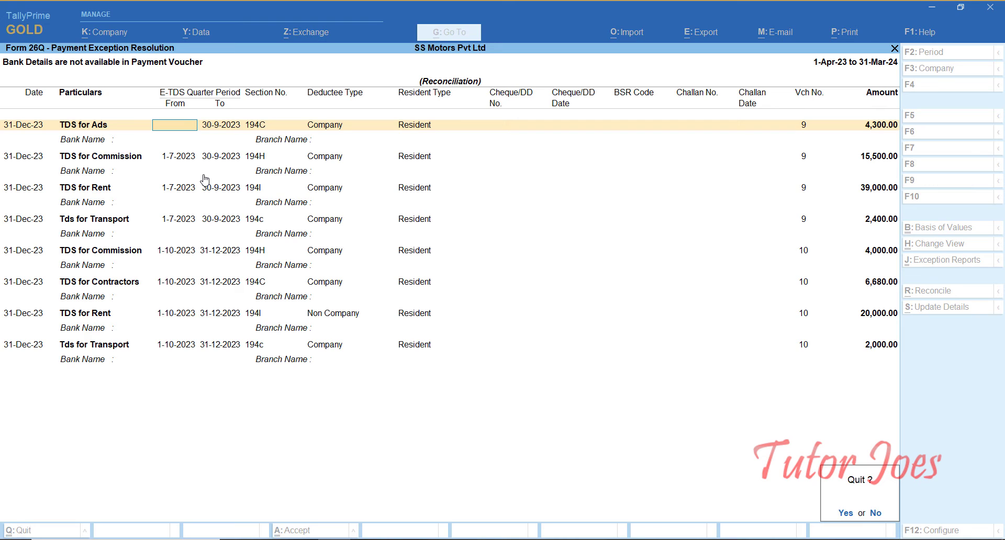
pyautogui.press('y')
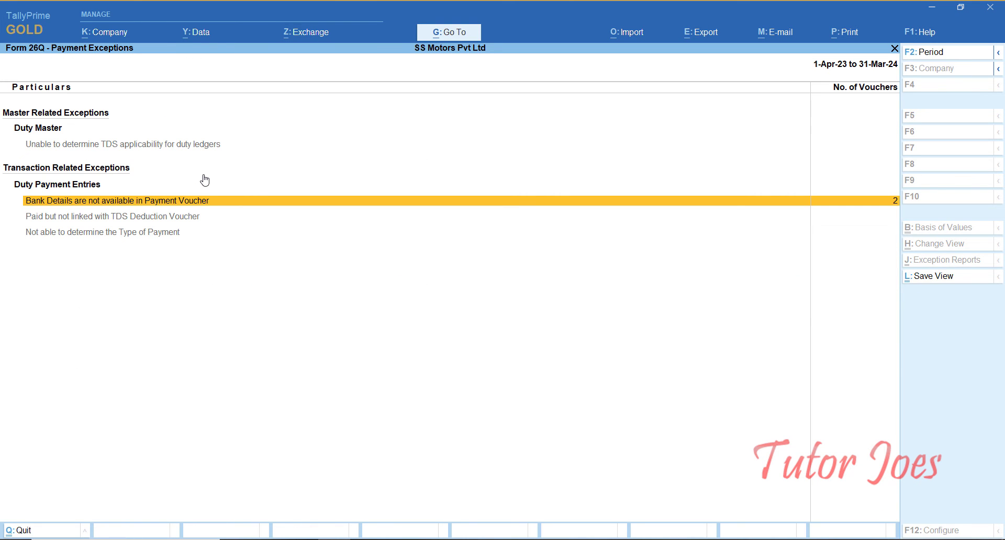
pyautogui.press('Down')
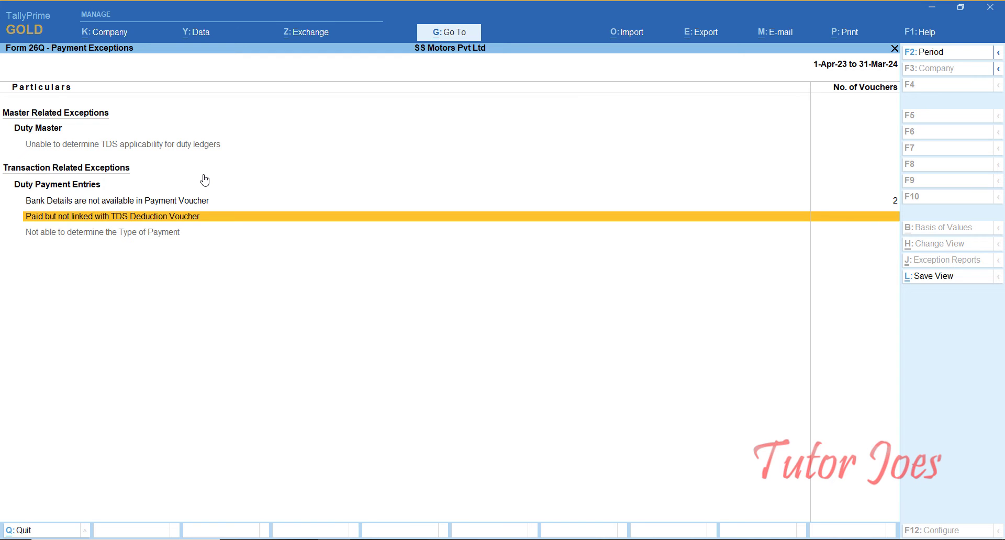
pyautogui.press('Up')
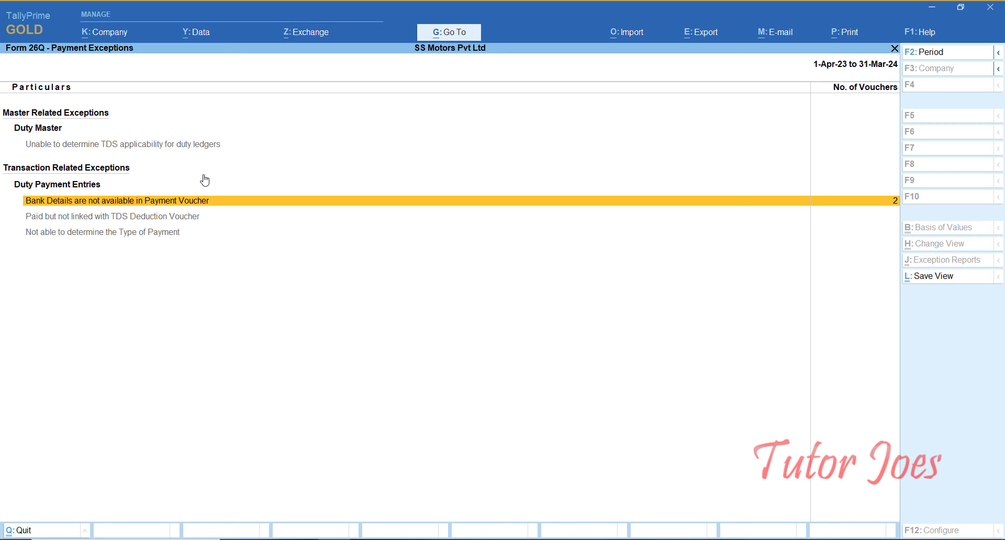
pyautogui.press('Escape')
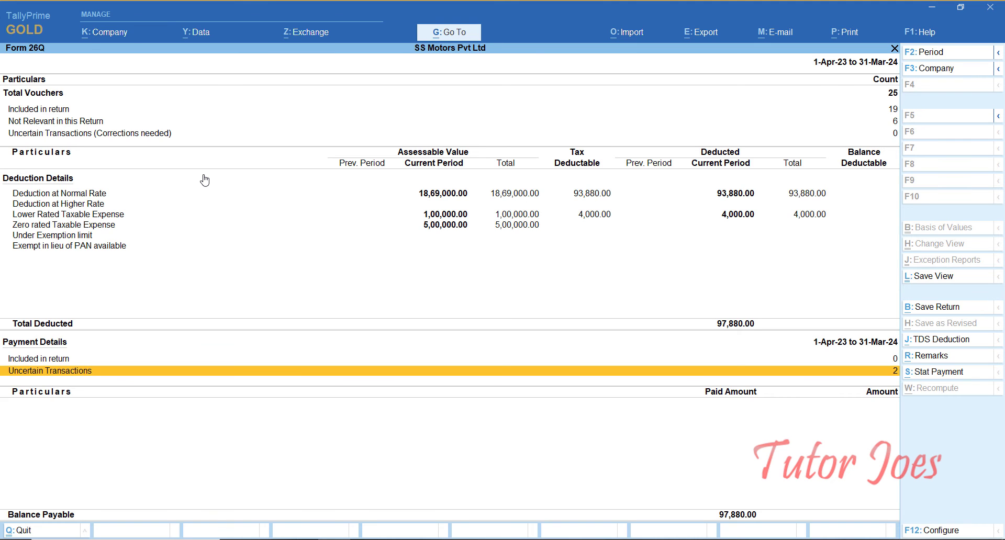
# View the payment exceptions under Form 26Q's uncertain transactions, and return to the list of TDS reports.
pyautogui.press('Return')
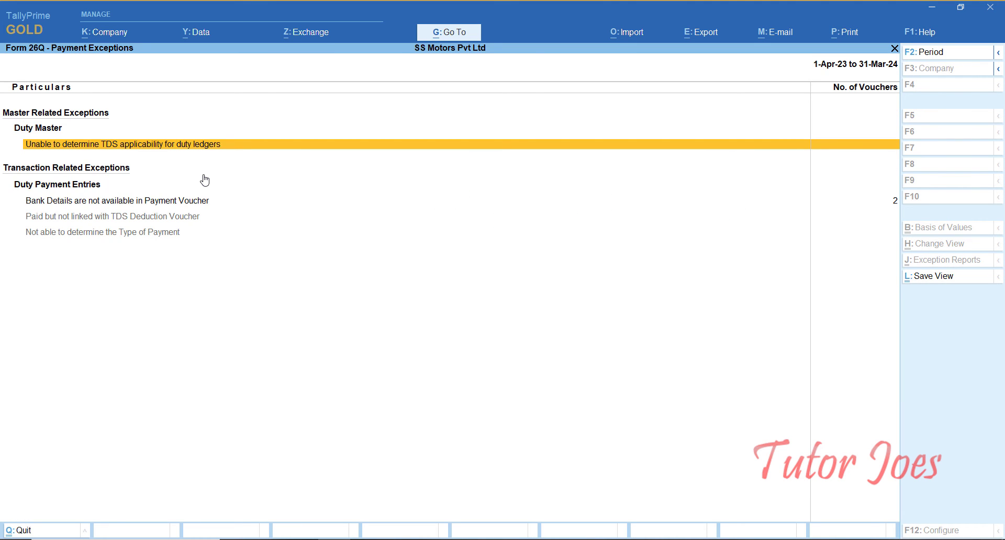
pyautogui.press('Escape')
pyautogui.press('Escape')
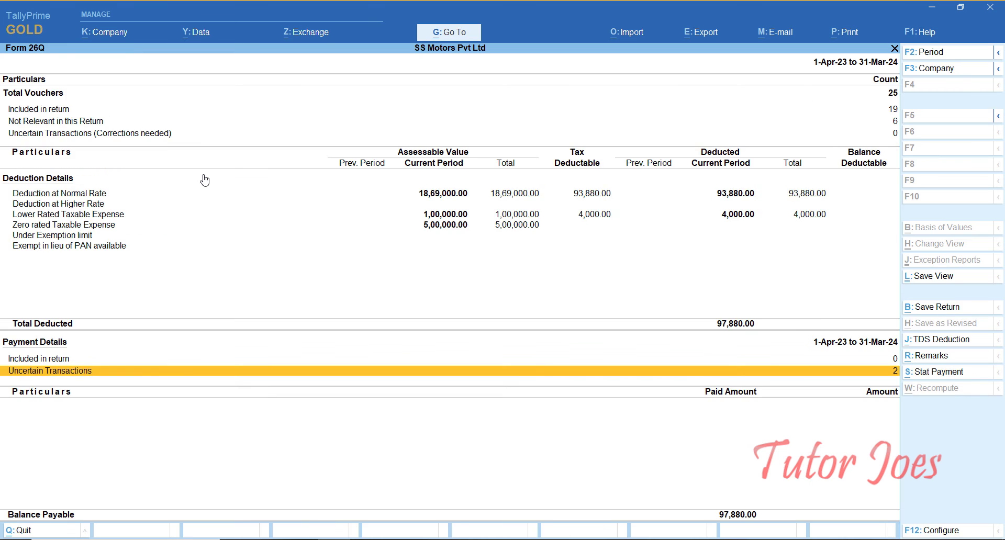
pyautogui.press('Up')
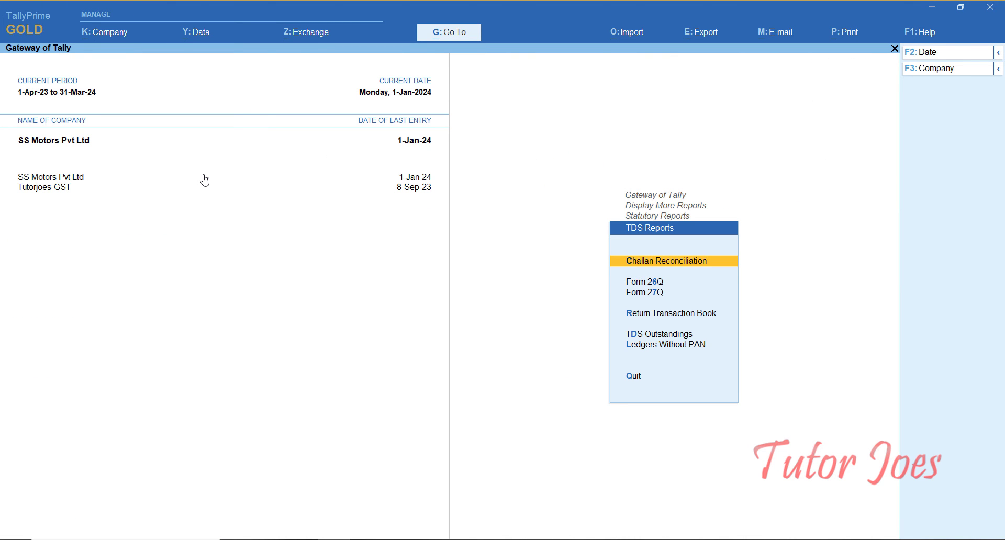
# View the Form 27Q return summary, and return to the list of TDS reports.
pyautogui.press('Down')
pyautogui.press('Down')
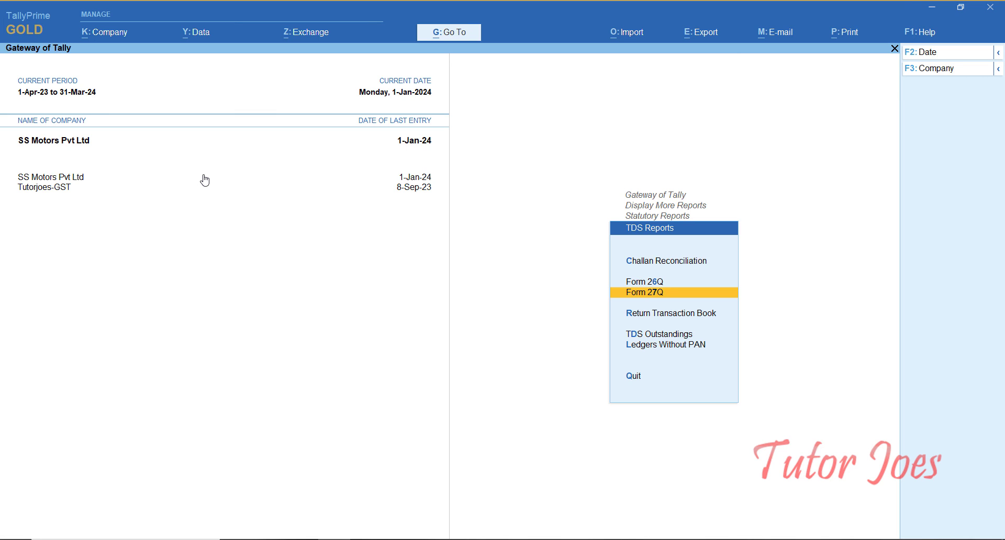
pyautogui.press('Up')
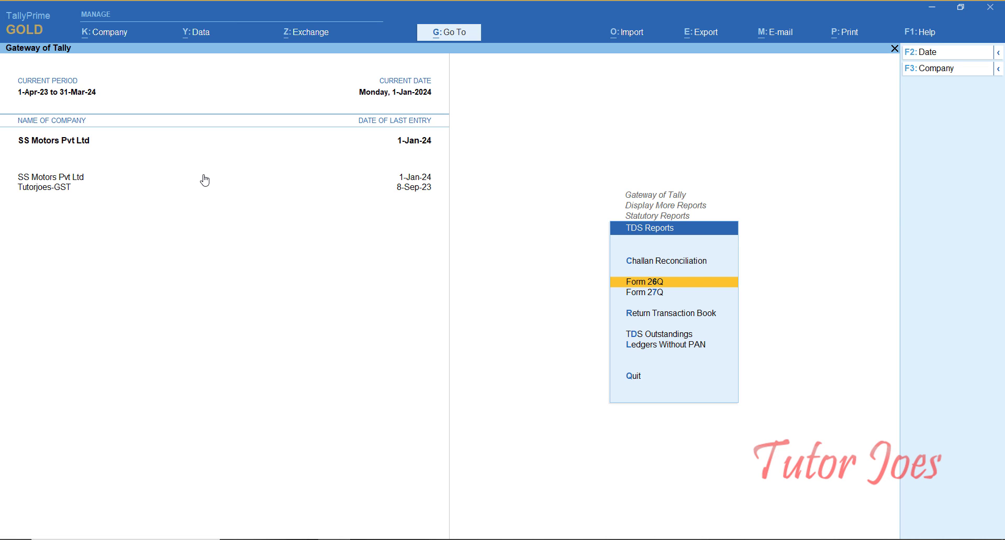
pyautogui.press('Down')
pyautogui.press('Return')
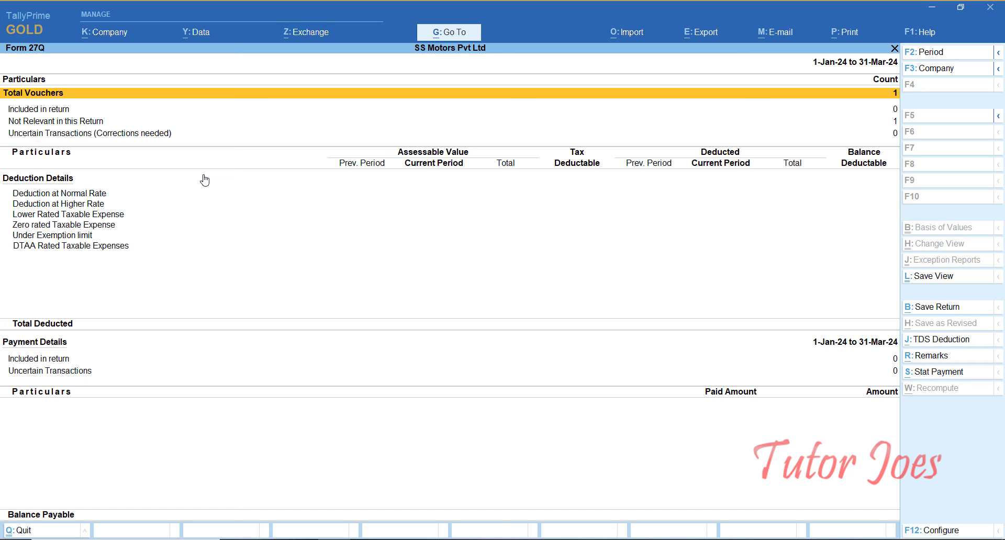
pyautogui.press('Escape')
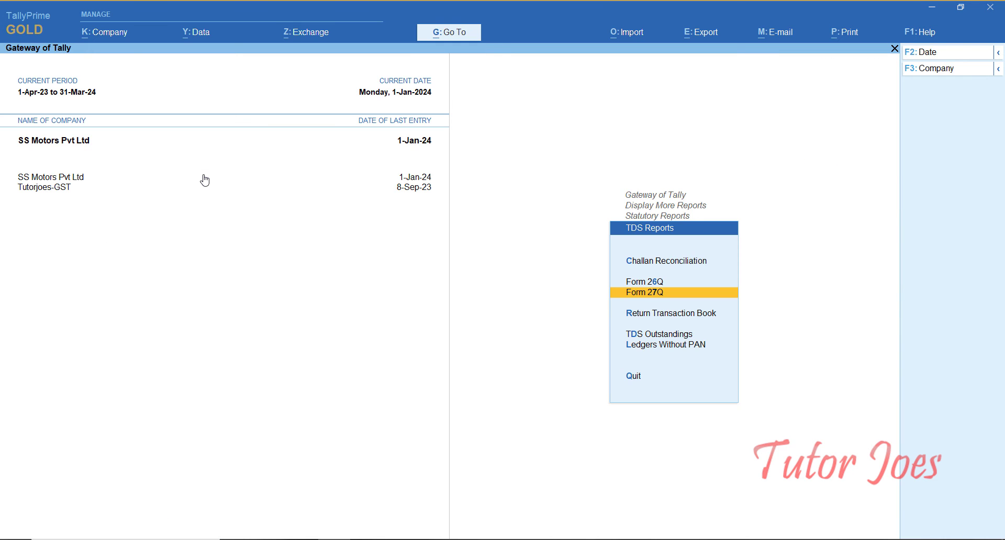
# Display Form 26Q for the period from 1-4-2023 to 31-3-2024.
pyautogui.press('Up')
pyautogui.press('Up')
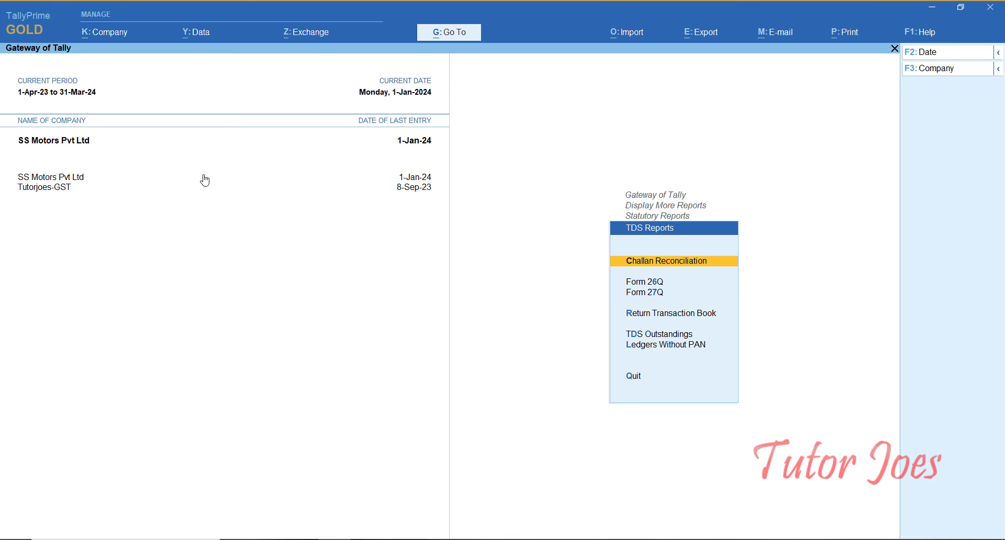
pyautogui.press('Down')
pyautogui.press('Return')
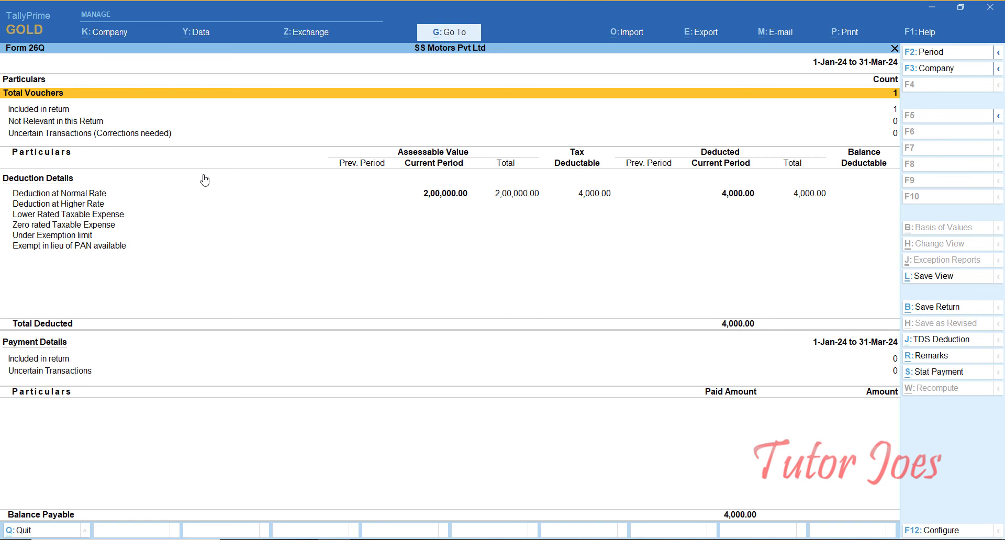
pyautogui.hotkey('alt', 'F2')
pyautogui.write('1-')
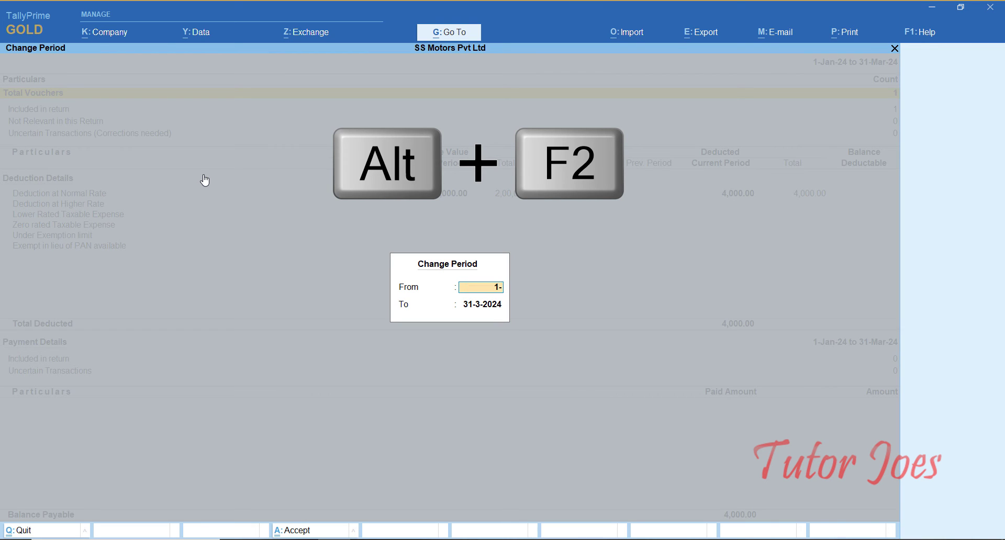
pyautogui.write('4-20')
pyautogui.write('23')
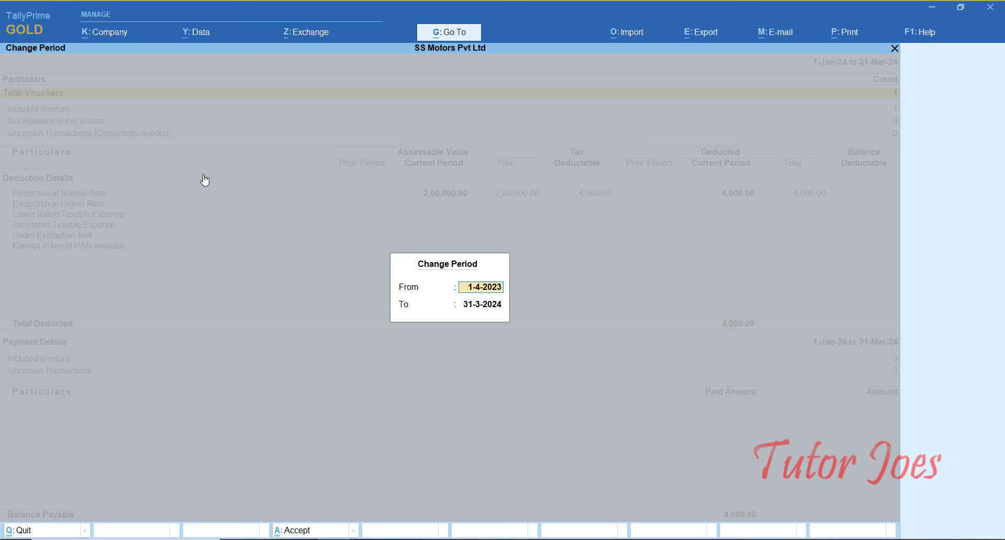
pyautogui.press('Return')
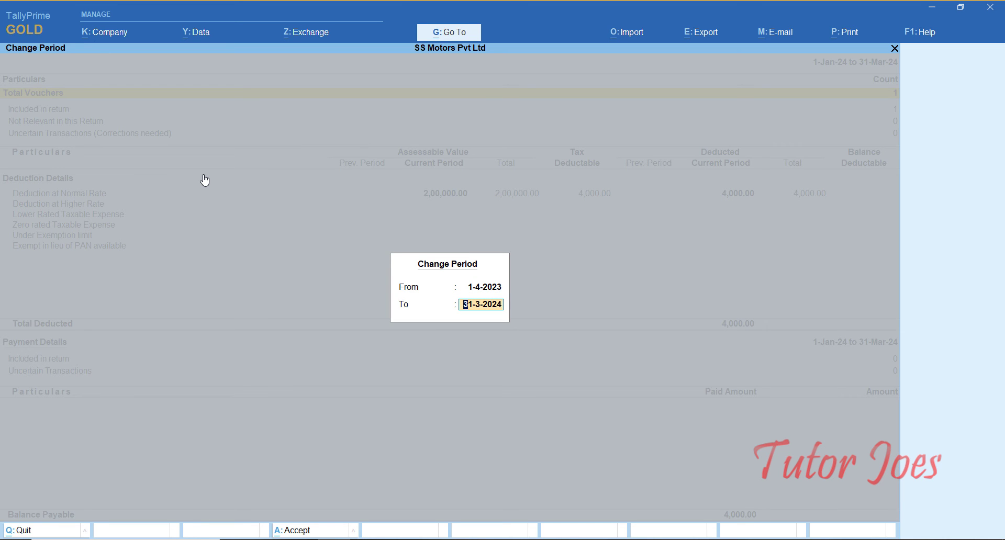
pyautogui.press('Return')
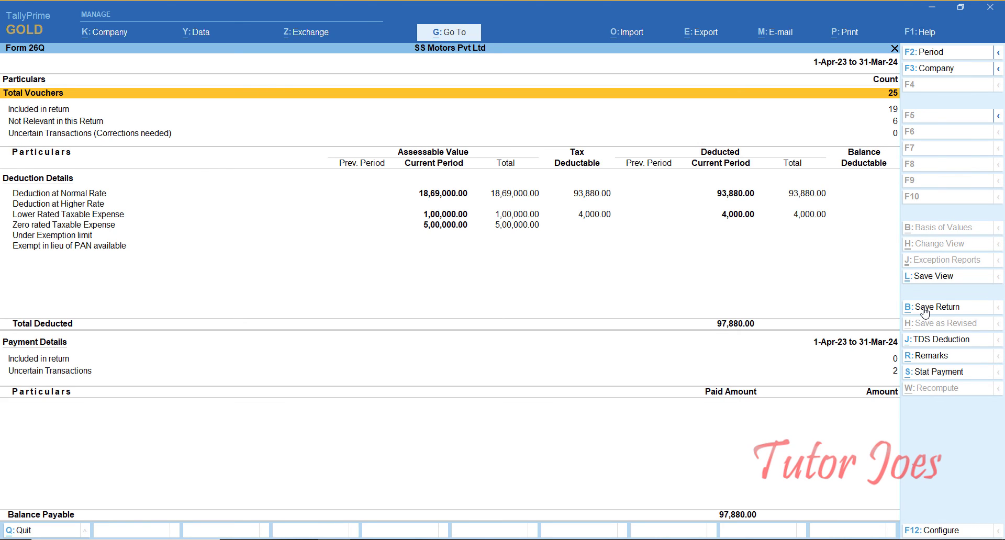
# Save the Form 26Q return for the displayed full-year period.
pyautogui.hotkey('alt', 'b')
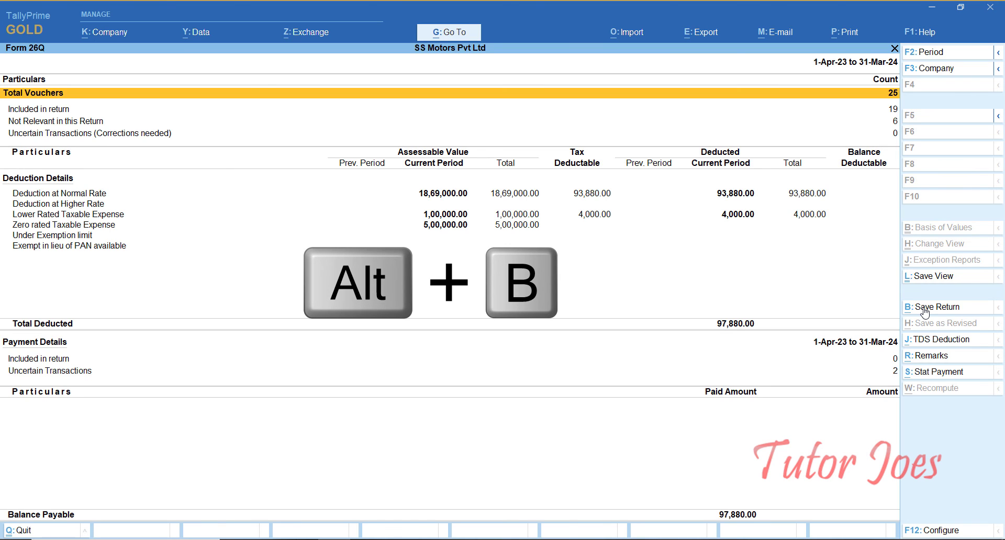
pyautogui.click(926, 310)
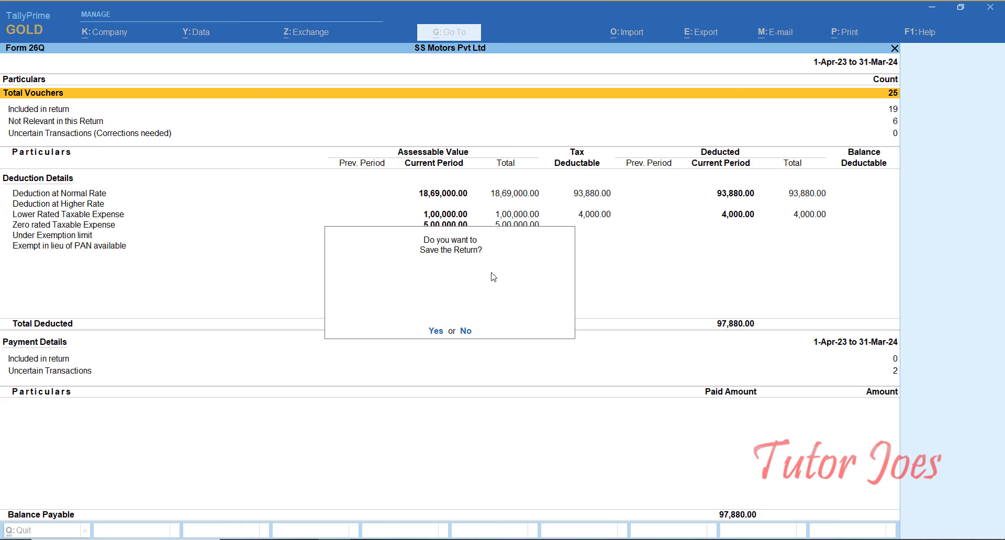
pyautogui.press('Return')
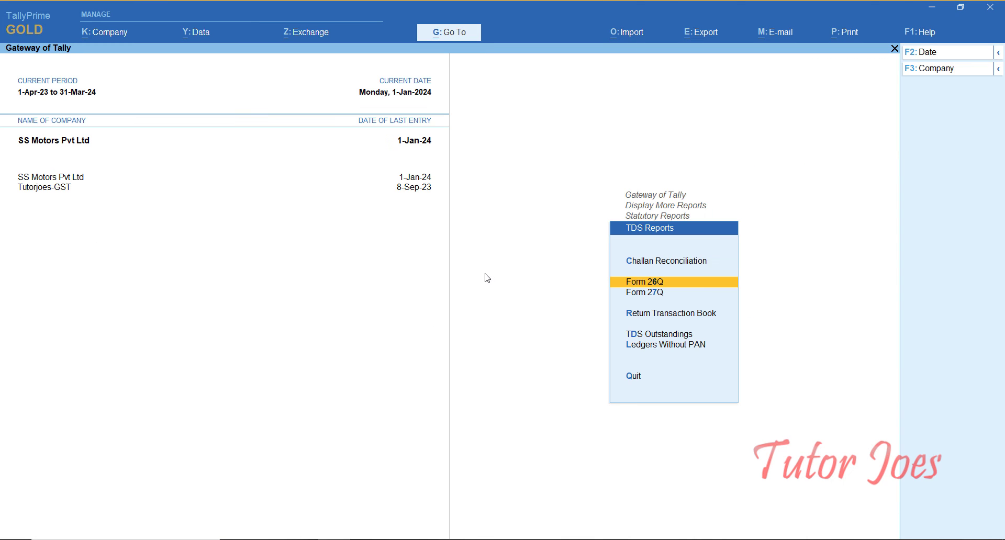
# Check the saved Form 26Q entry in the Return Transaction Book, and return to the list of TDS reports.
pyautogui.press('Down')
pyautogui.press('Down')
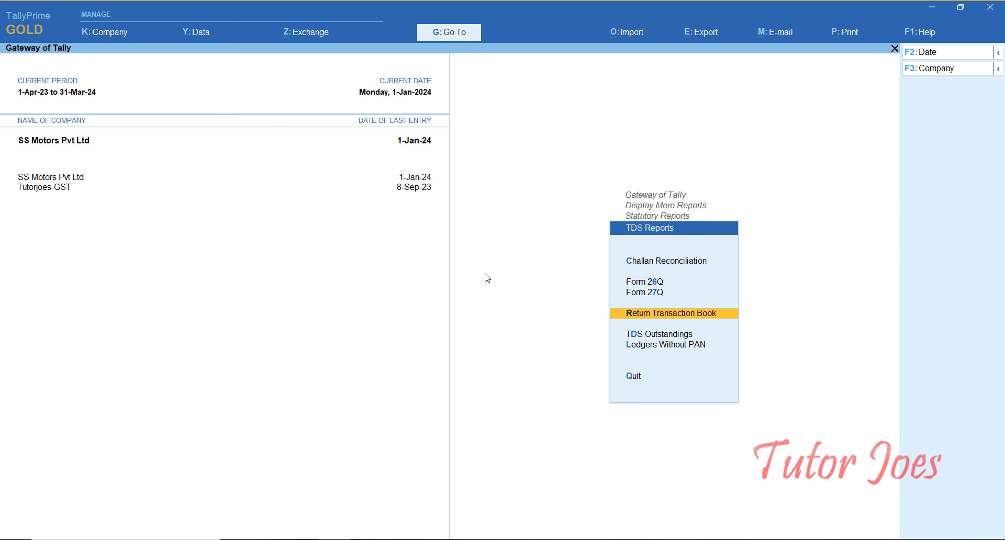
pyautogui.press('Return')
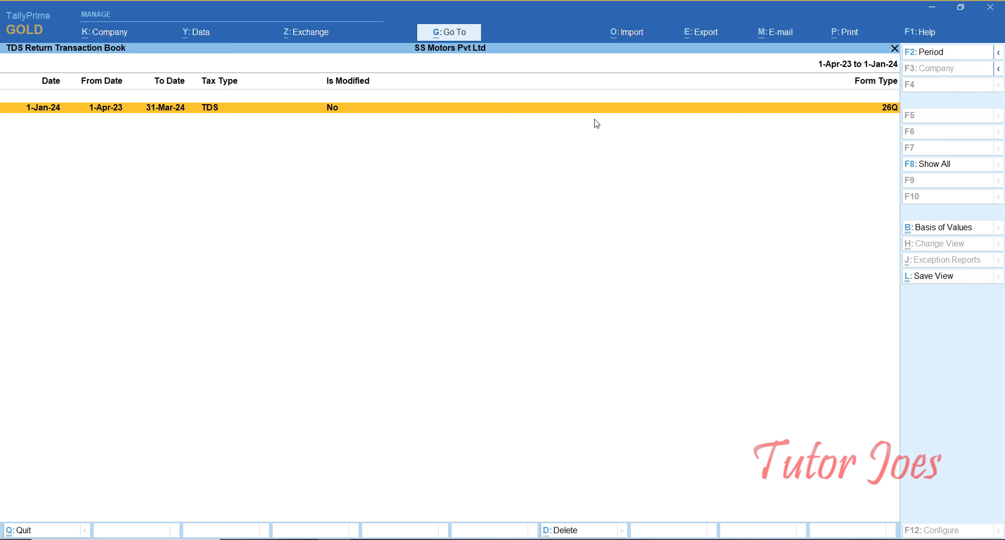
pyautogui.press('Escape')
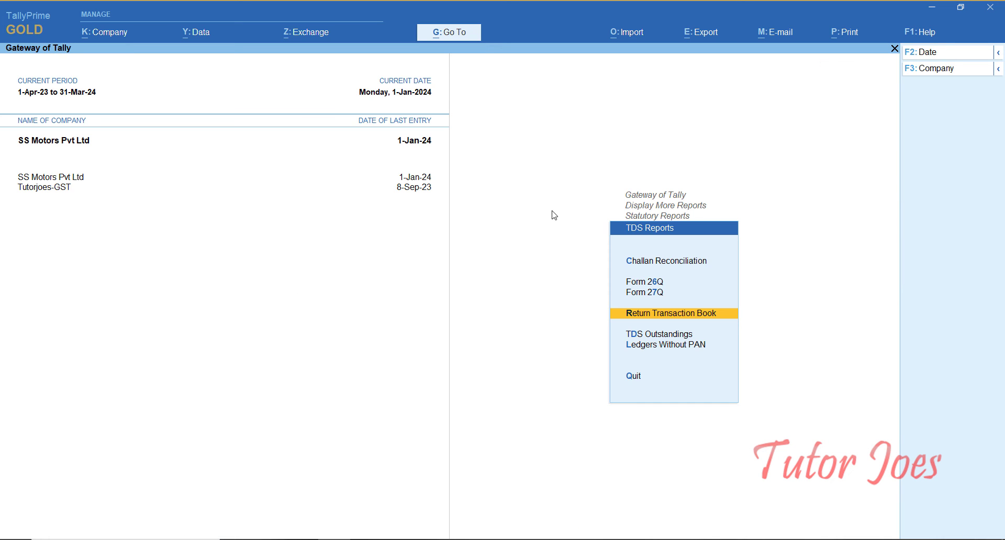
# Reopen Form 26Q with the period starting on 1-4-2023, review the full-year summary, and close the report.
pyautogui.press('Up')
pyautogui.press('Up')
pyautogui.press('Return')
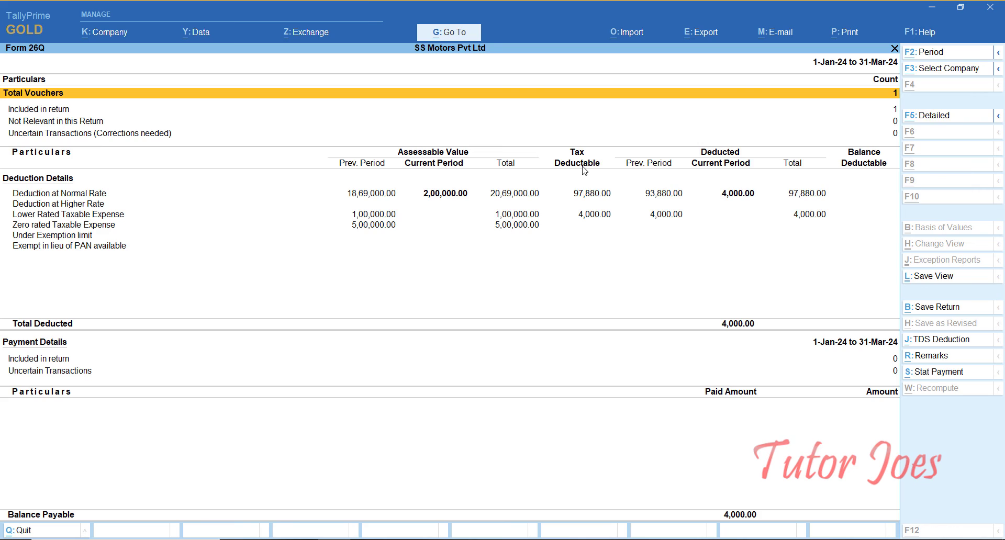
pyautogui.press('F2')
pyautogui.write('1')
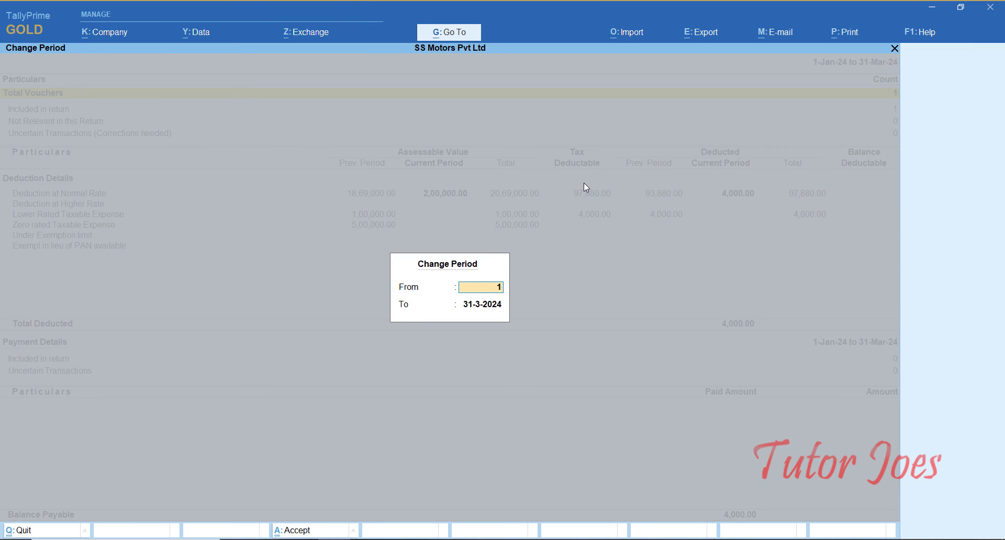
pyautogui.write('-4-2023')
pyautogui.press('Return')
pyautogui.press('Return')
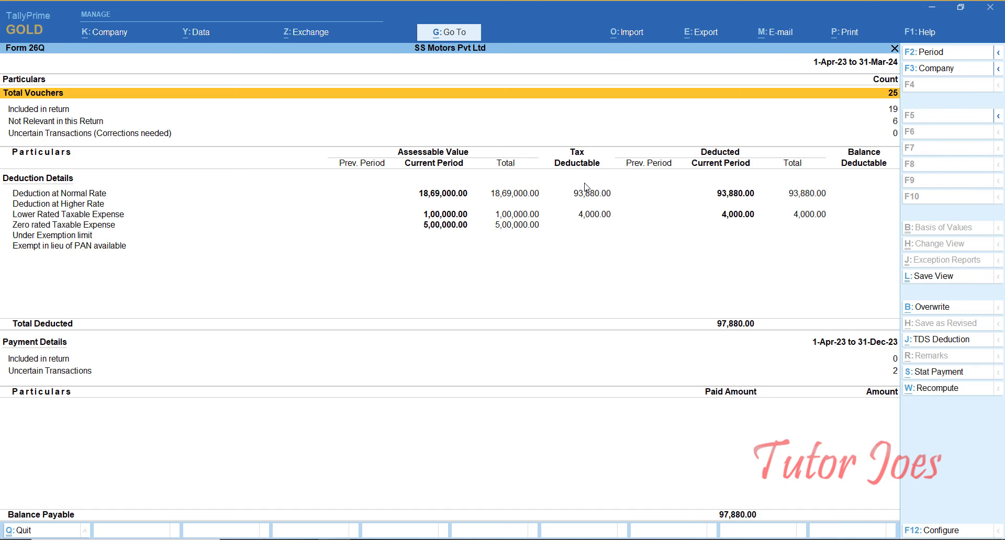
pyautogui.press('Return')
pyautogui.press('Escape')
pyautogui.press('Escape')
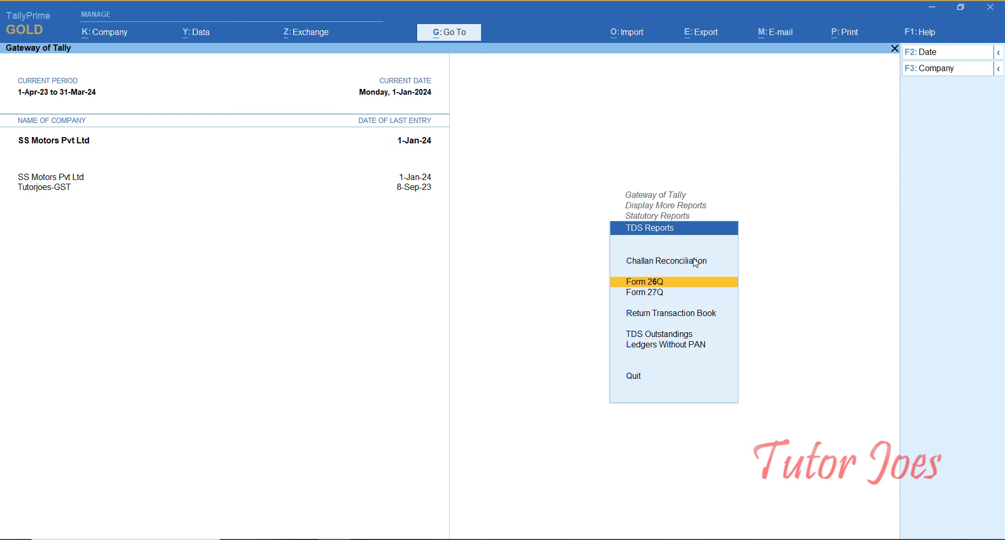
# Open the saved 26Q return from the Return Transaction Book, view its summary, and go back to the book.
pyautogui.press('Down')
pyautogui.press('Down')
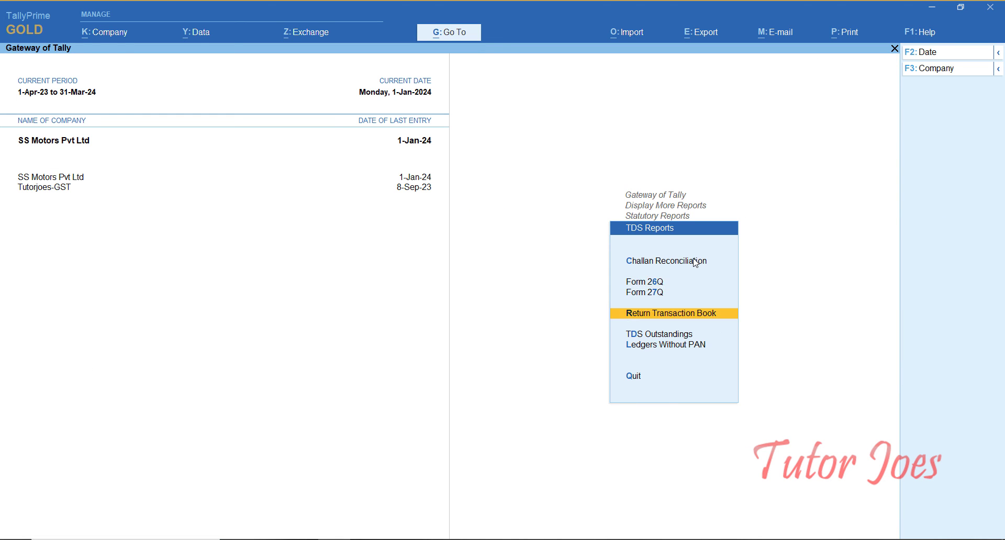
pyautogui.press('Return')
pyautogui.press('Return')
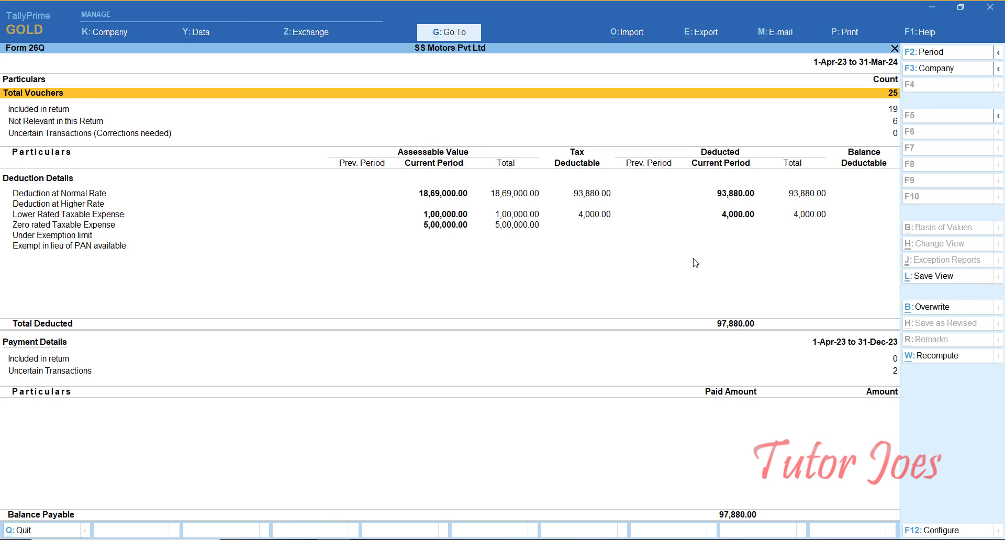
pyautogui.press('Escape')
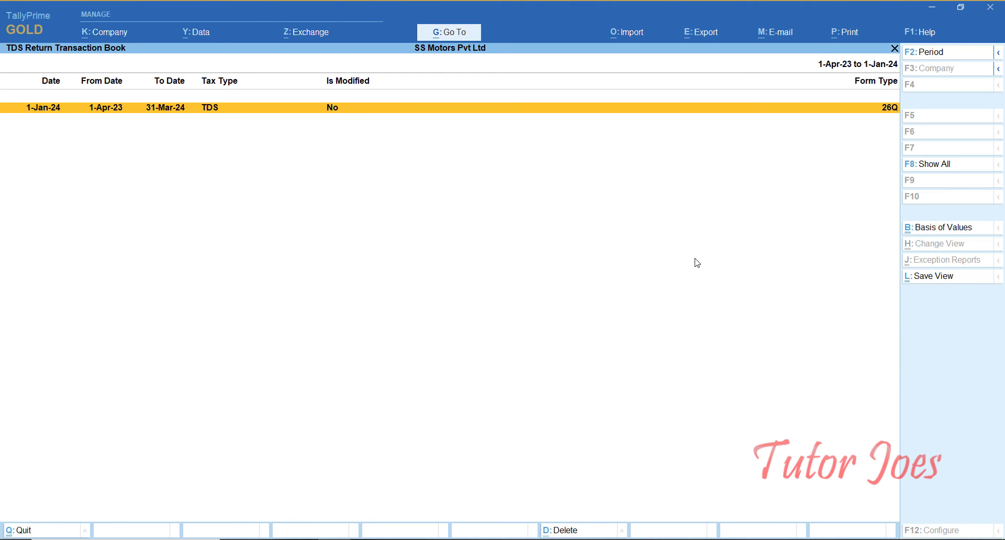
# Delete the saved 26Q return from the Return Transaction Book, and leave the book.
pyautogui.press('alt')
pyautogui.hotkey('alt', 'd')
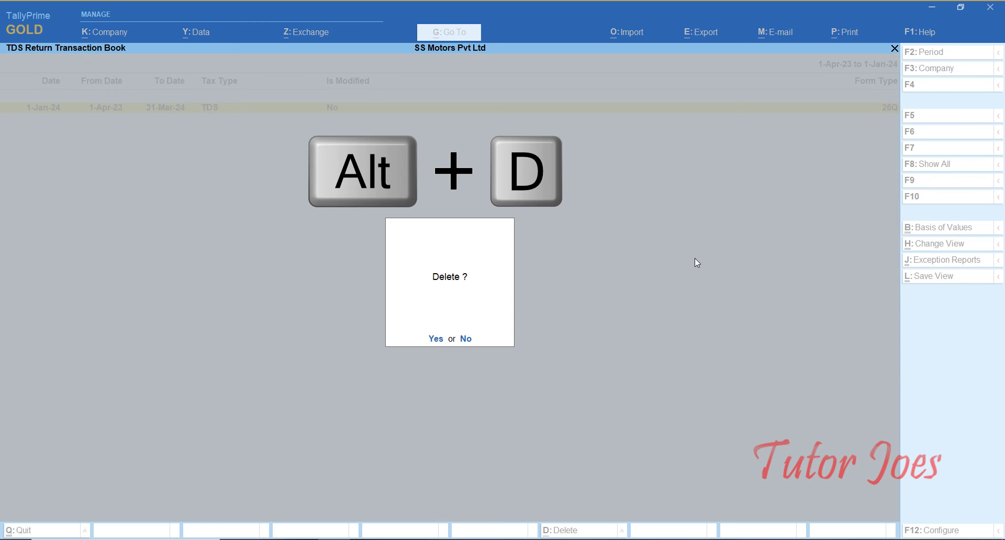
pyautogui.press('y')
pyautogui.press('Escape')
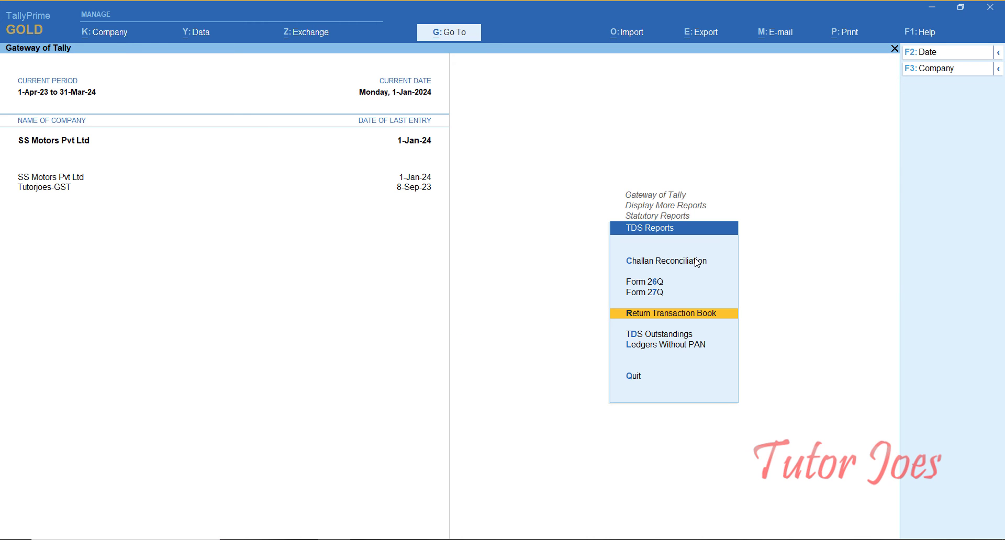
# Check the Form 26Q summary again after the deletion, and return to the list of TDS reports.
pyautogui.press('Up')
pyautogui.press('Up')
pyautogui.press('Return')
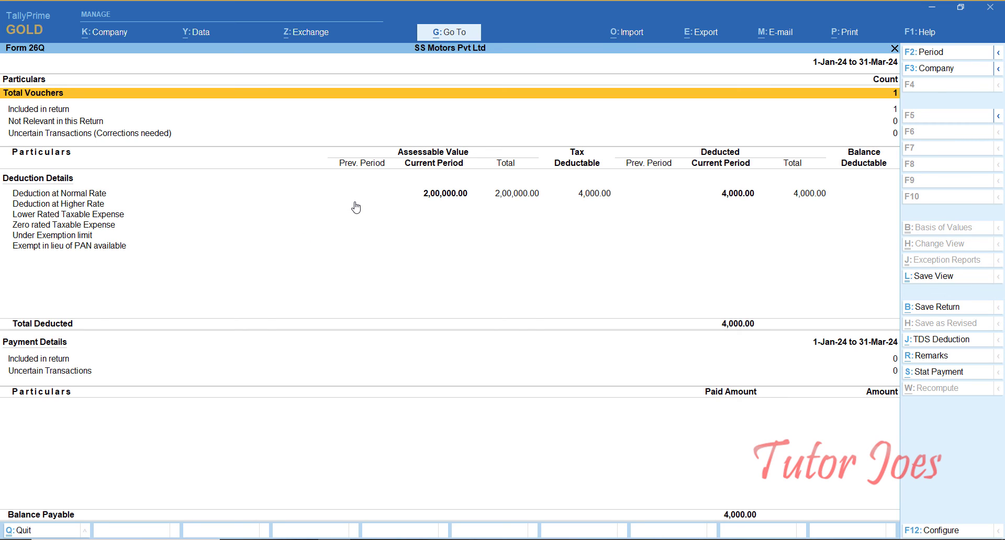
pyautogui.press('Escape')
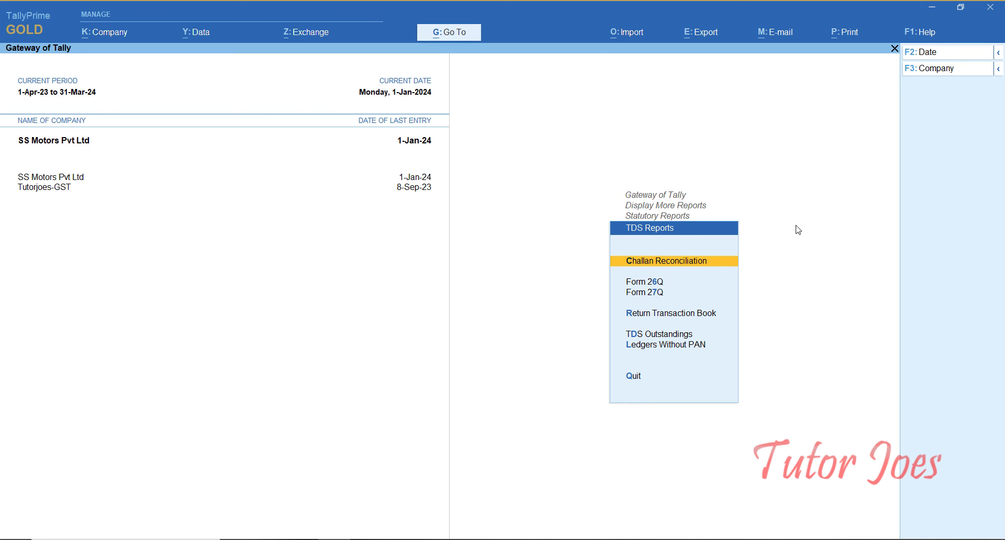
# Open TDS Challan Reconciliation and set its period from 1-12-2023 to 31-12-2023.
pyautogui.press('Return')
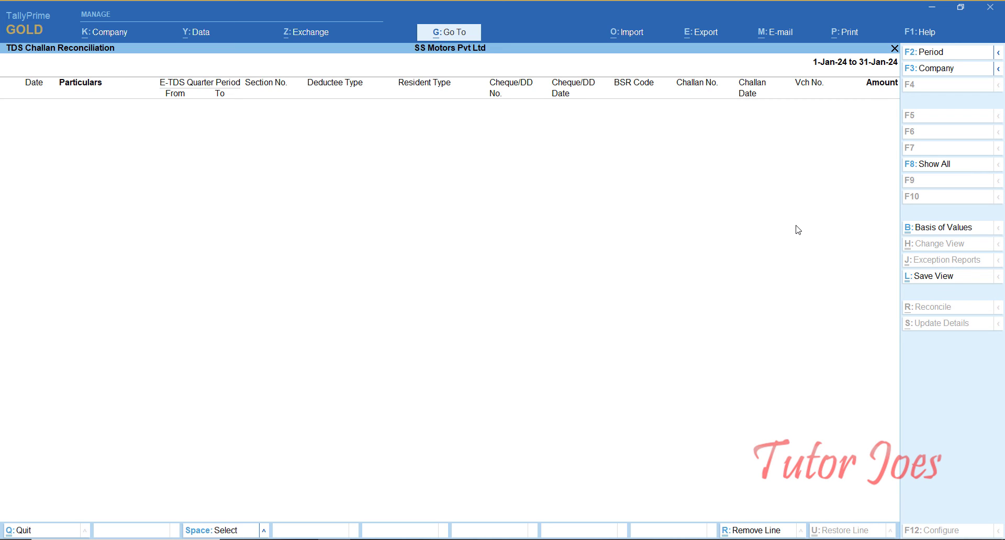
pyautogui.press('F2')
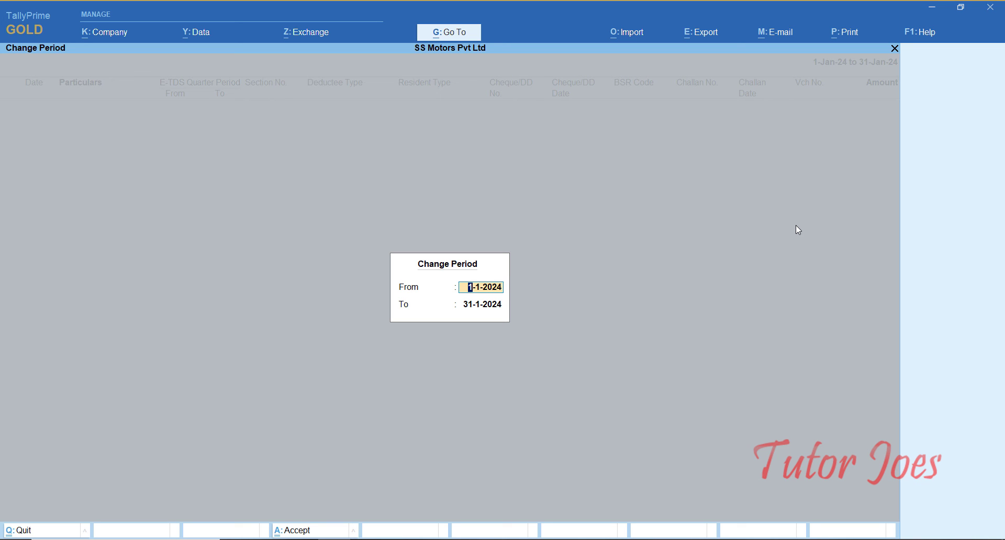
pyautogui.write('1-12')
pyautogui.press('Return')
pyautogui.write('31-12')
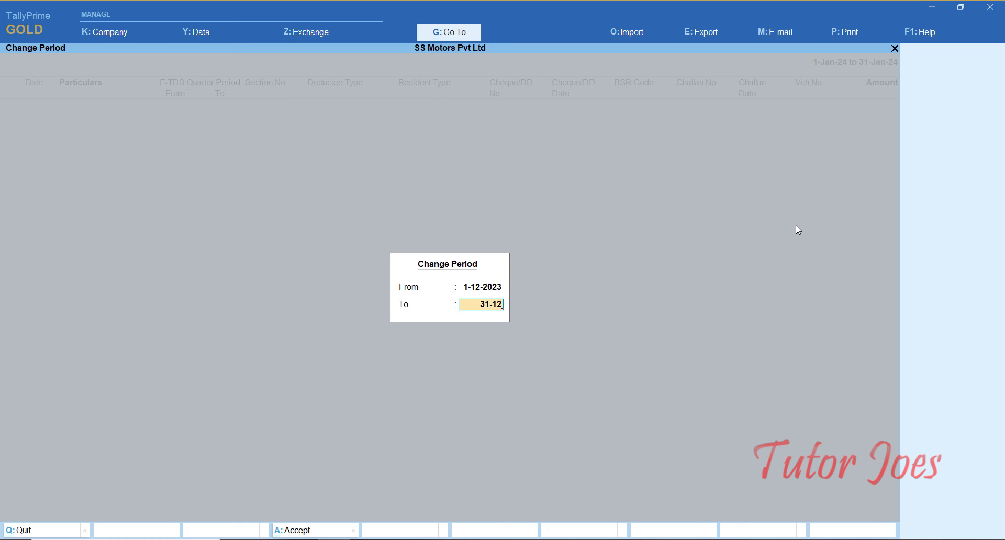
pyautogui.press('Return')
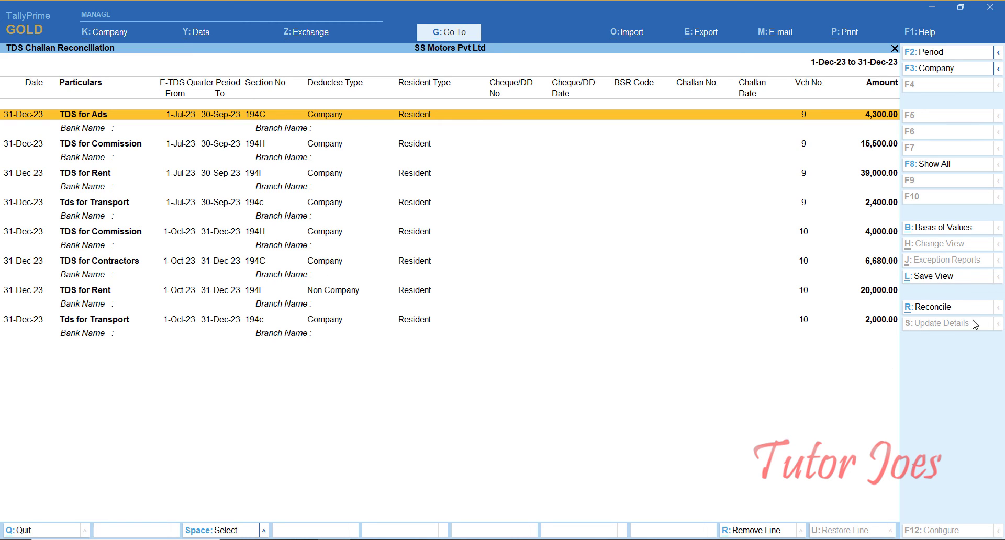
# Start reconciling the challans and fill the challan details with quarter 1-10-2023 to 31-12-2023 and Kotak Bank, leaving the branch name blank.
pyautogui.hotkey('alt', 'r')
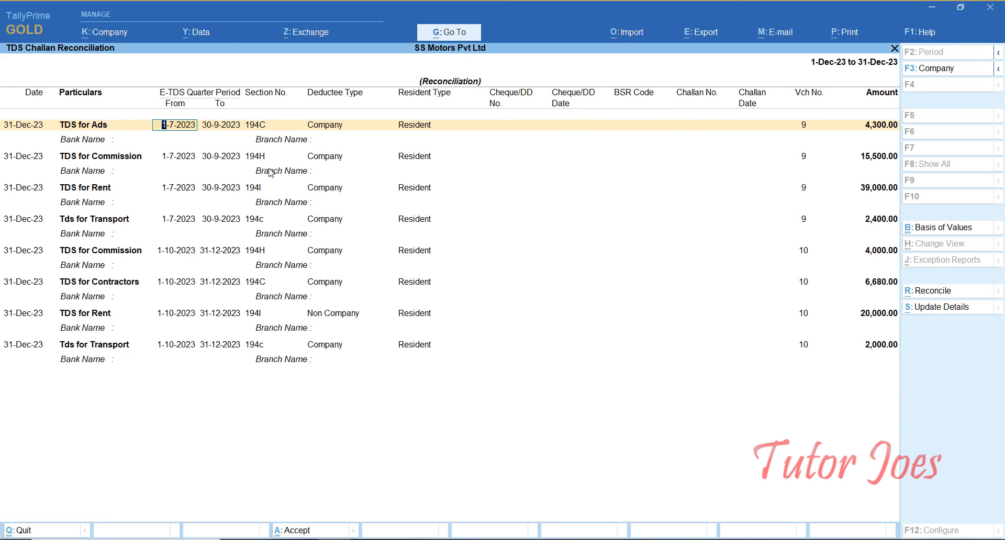
pyautogui.click(957, 309)
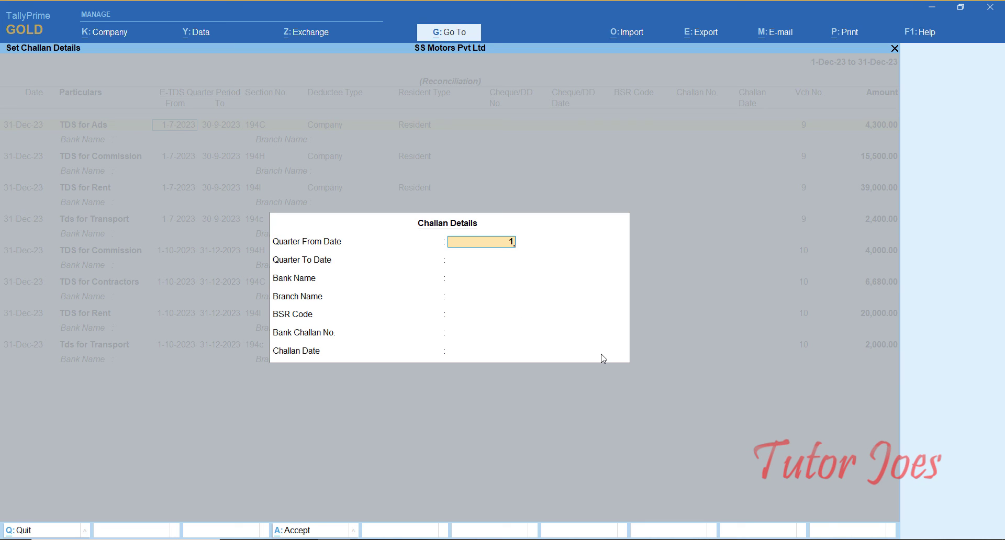
pyautogui.write('-10')
pyautogui.press('Return')
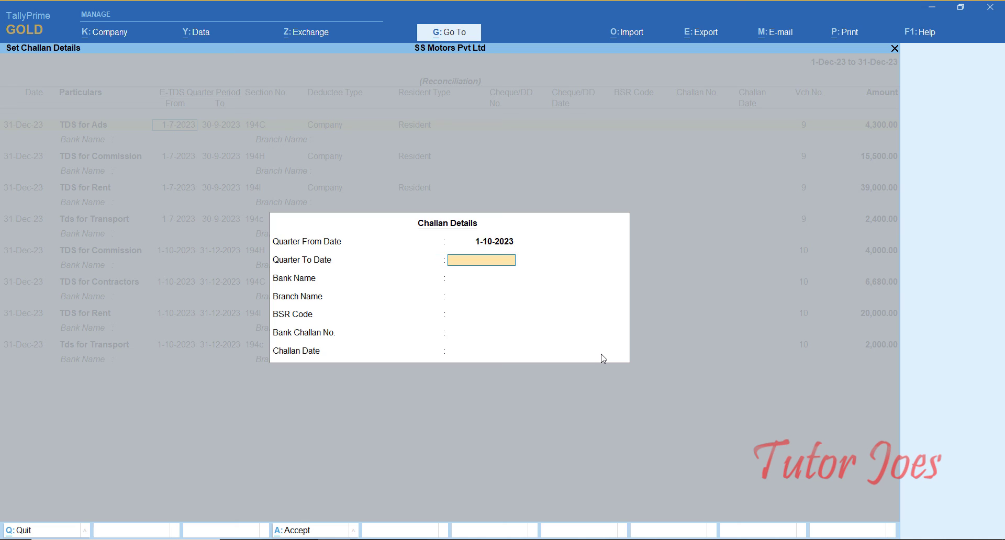
pyautogui.write('31-12-2023')
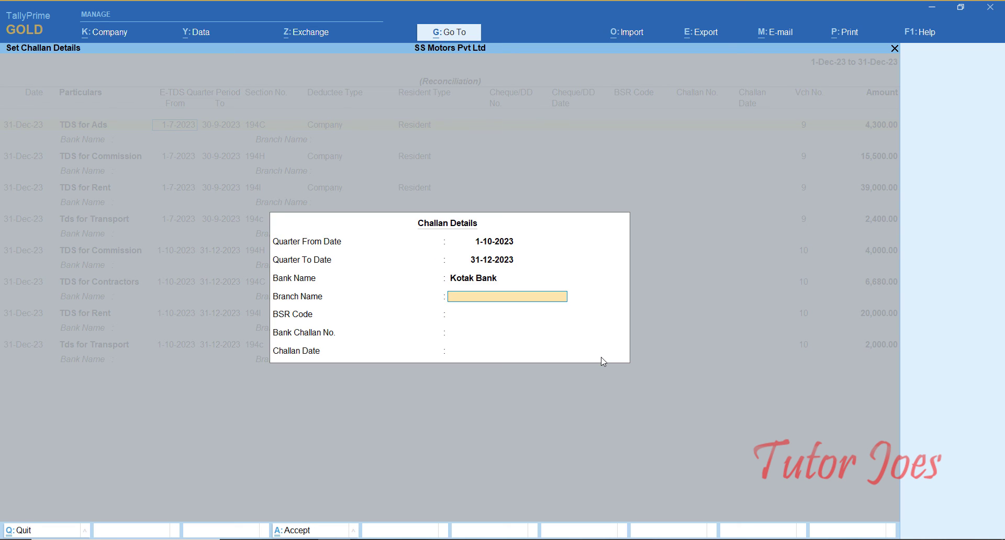
pyautogui.press('Return')
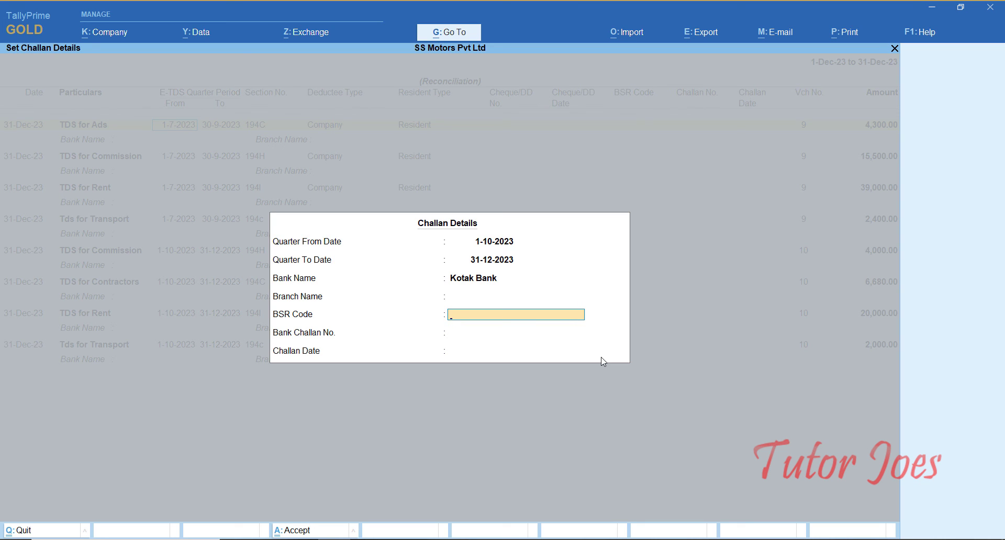
# Complete the challan details with BSR code 5678987, bank challan number 6756788 and challan date 31-12-2023, applying them to all listed TDS entries.
pyautogui.write('5678987')
pyautogui.press('Return')
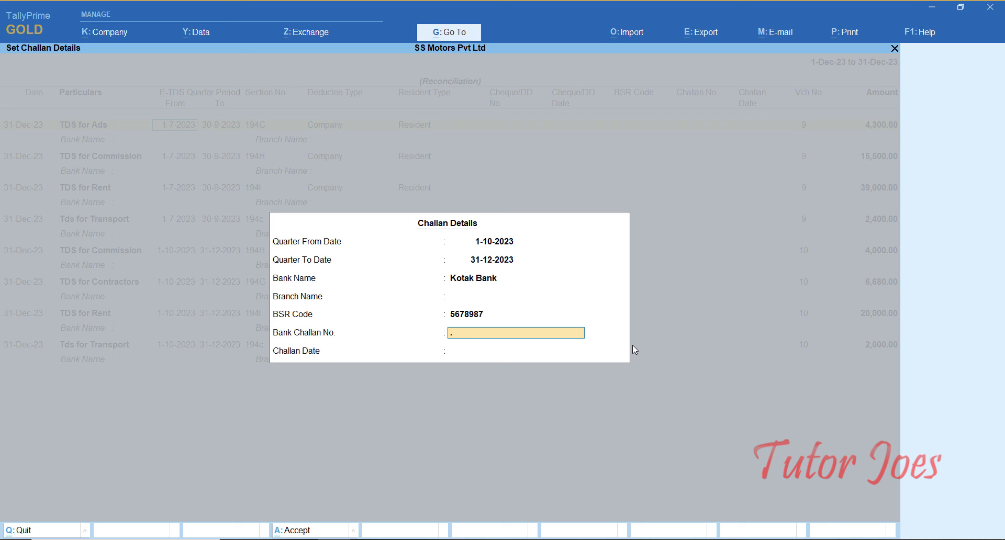
pyautogui.write('.6756')
pyautogui.press('Escape')
pyautogui.write('6756788')
pyautogui.press('Return')
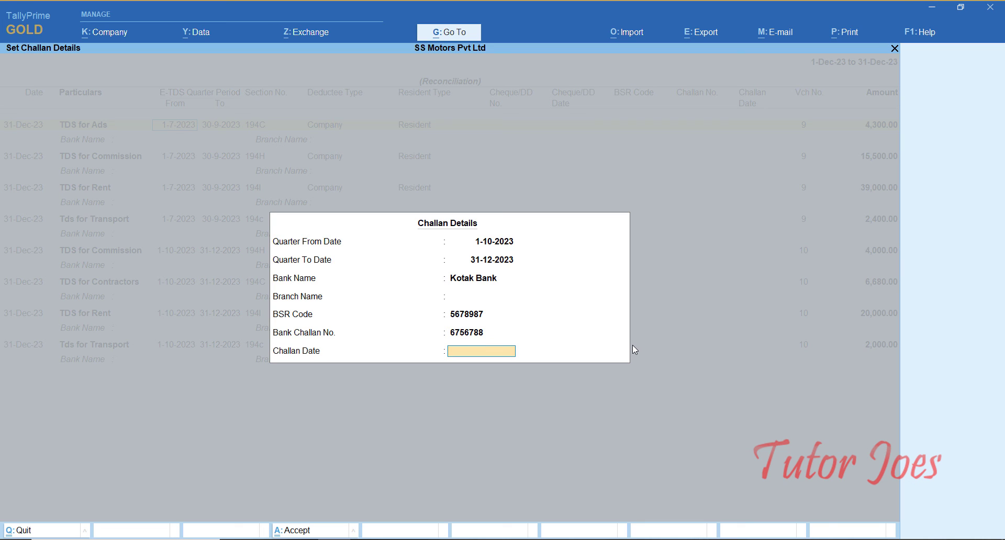
pyautogui.write('31-12')
pyautogui.press('Return')
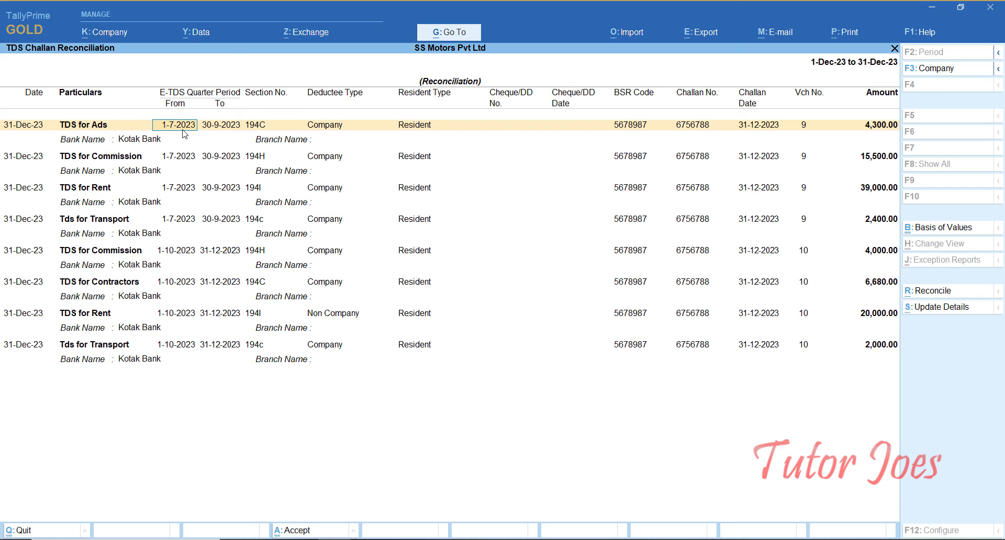
# Go through every field of the eight TDS entries, keeping their filled-in challan details, and accept the reconciliation.
pyautogui.press('Return')
pyautogui.press('Return')
pyautogui.press('Return')
pyautogui.press('Return')
pyautogui.press('Return')
pyautogui.press('Return')
pyautogui.press('Return')
pyautogui.press('Return')
pyautogui.press('Return')
pyautogui.press('Return')
pyautogui.press('Return')
pyautogui.press('Return')
pyautogui.press('Return')
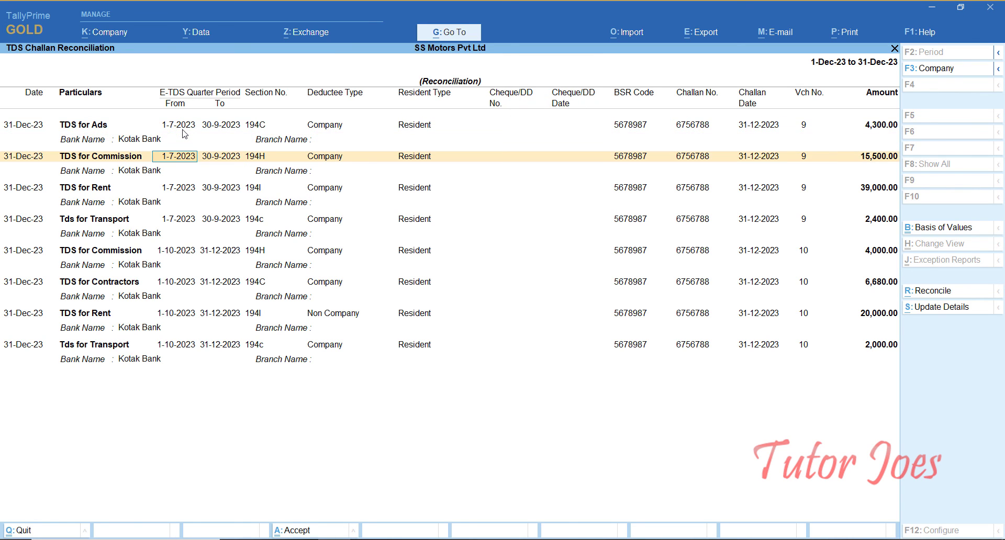
pyautogui.press('Return')
pyautogui.press('Return')
pyautogui.press('Return')
pyautogui.press('Return')
pyautogui.press('Return')
pyautogui.press('Return')
pyautogui.press('Return')
pyautogui.press('Return')
pyautogui.press('Return')
pyautogui.press('Return')
pyautogui.press('Return')
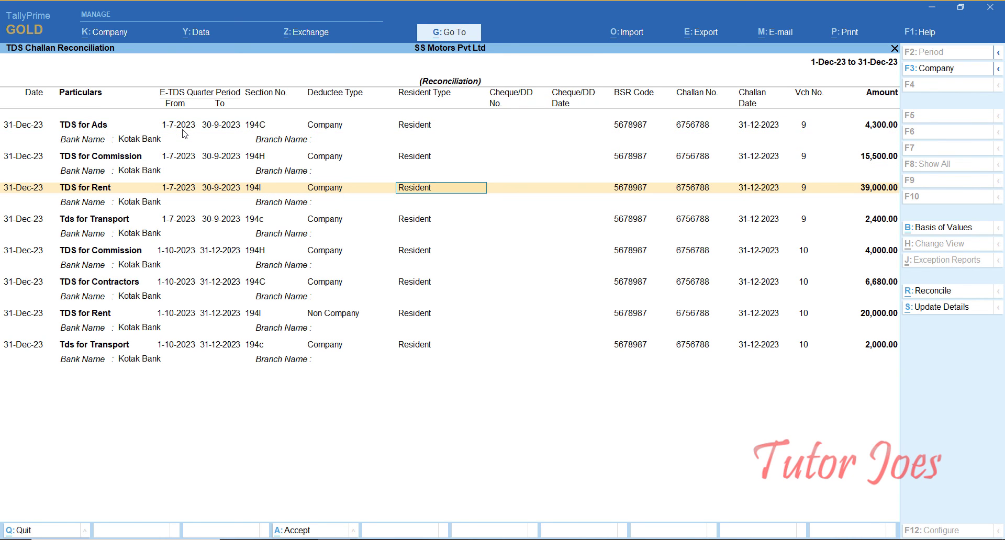
pyautogui.press('Return')
pyautogui.press('Return')
pyautogui.press('Return')
pyautogui.press('Return')
pyautogui.press('Return')
pyautogui.press('Return')
pyautogui.press('Return')
pyautogui.press('Return')
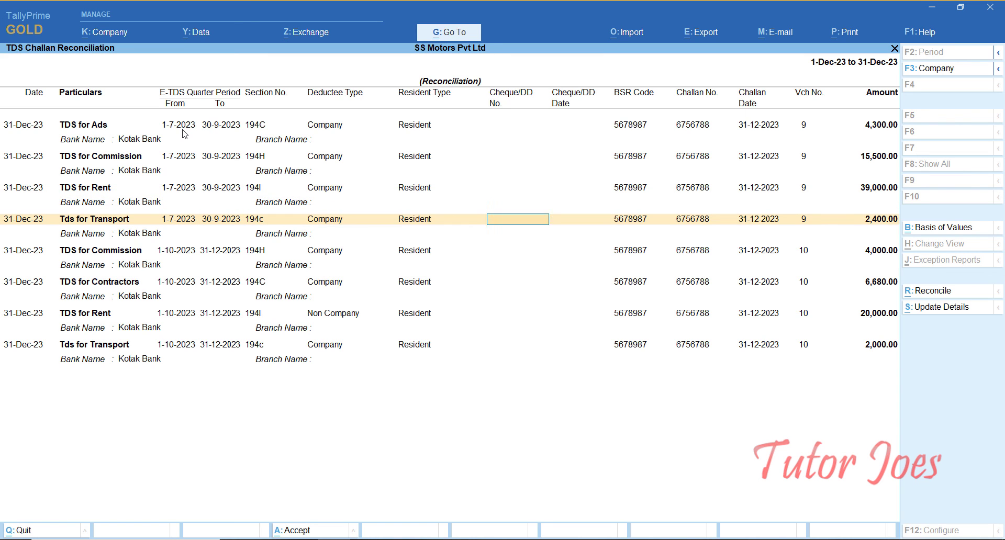
pyautogui.press('Return')
pyautogui.press('Return')
pyautogui.press('Return')
pyautogui.press('Return')
pyautogui.press('Return')
pyautogui.press('Return')
pyautogui.press('Return')
pyautogui.press('Return')
pyautogui.press('Return')
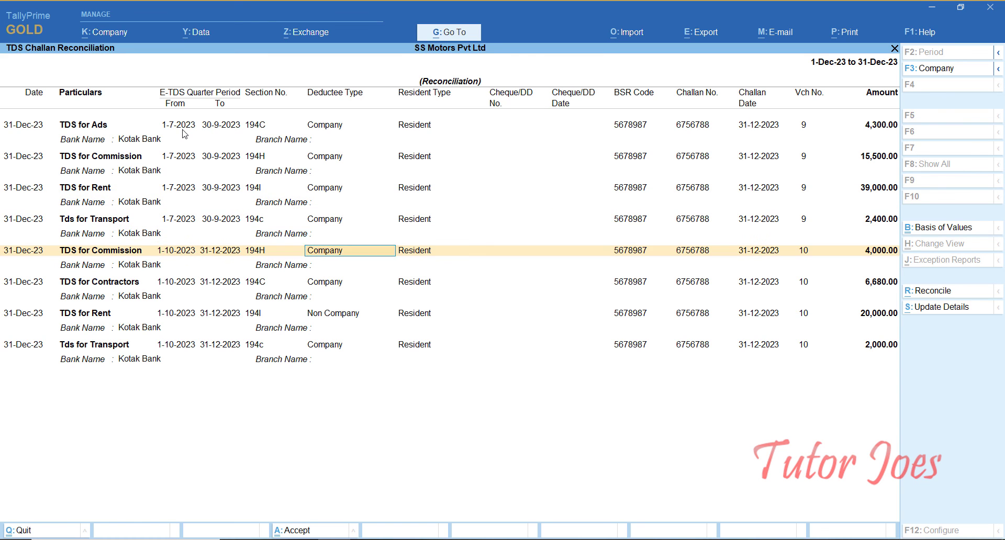
pyautogui.press('Return')
pyautogui.press('Return')
pyautogui.press('Return')
pyautogui.press('Return')
pyautogui.press('Return')
pyautogui.press('Return')
pyautogui.press('Return')
pyautogui.press('Return')
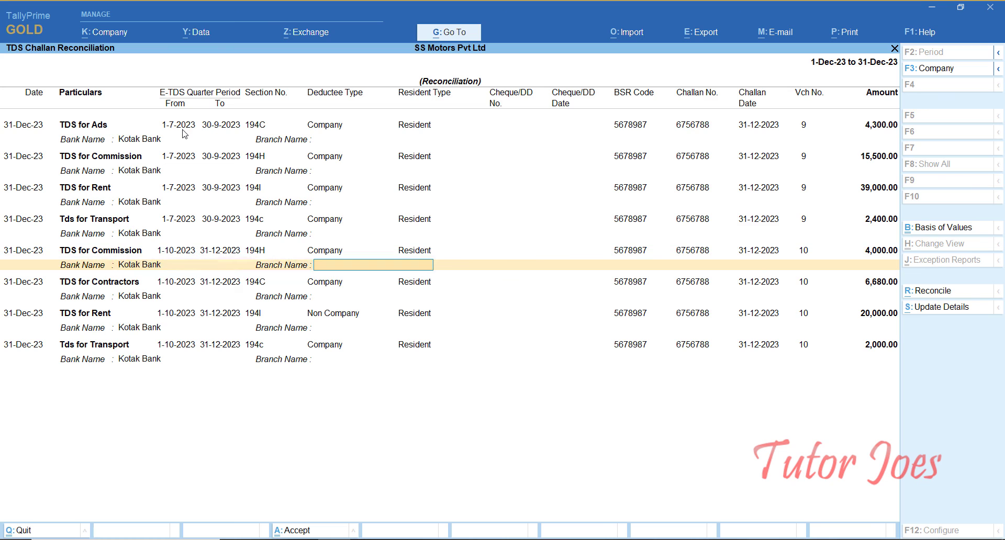
pyautogui.press('Return')
pyautogui.press('Return')
pyautogui.press('Return')
pyautogui.press('Return')
pyautogui.press('Return')
pyautogui.press('Return')
pyautogui.press('Return')
pyautogui.press('Return')
pyautogui.press('Return')
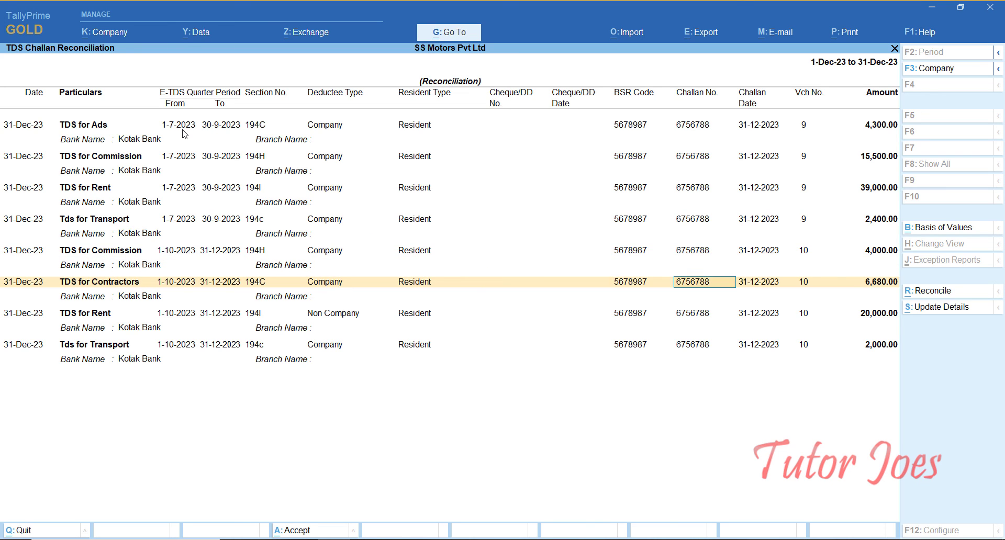
pyautogui.press('Return')
pyautogui.press('Return')
pyautogui.press('Return')
pyautogui.press('Return')
pyautogui.press('Return')
pyautogui.press('Return')
pyautogui.press('Return')
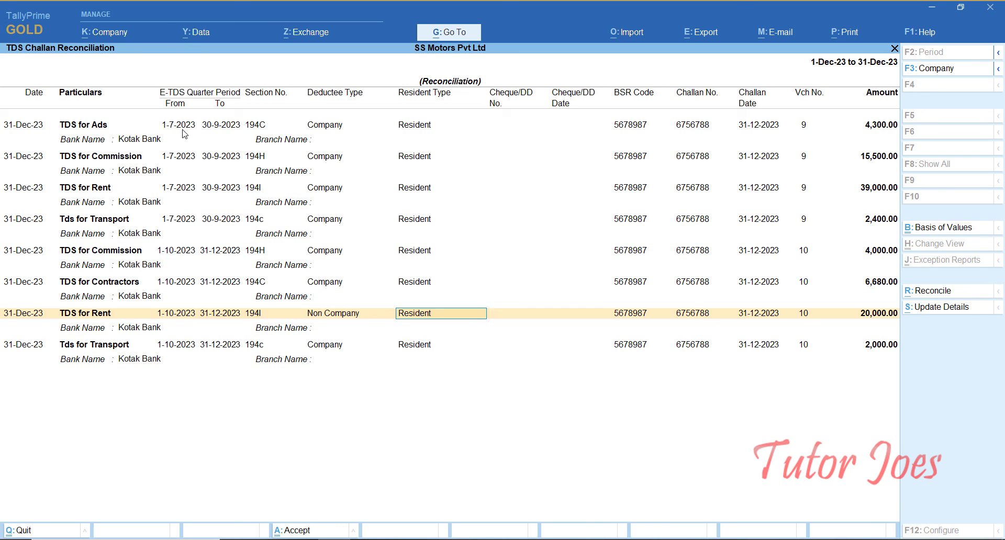
pyautogui.press('Return')
pyautogui.press('Return')
pyautogui.press('Return')
pyautogui.press('Return')
pyautogui.press('Return')
pyautogui.press('Return')
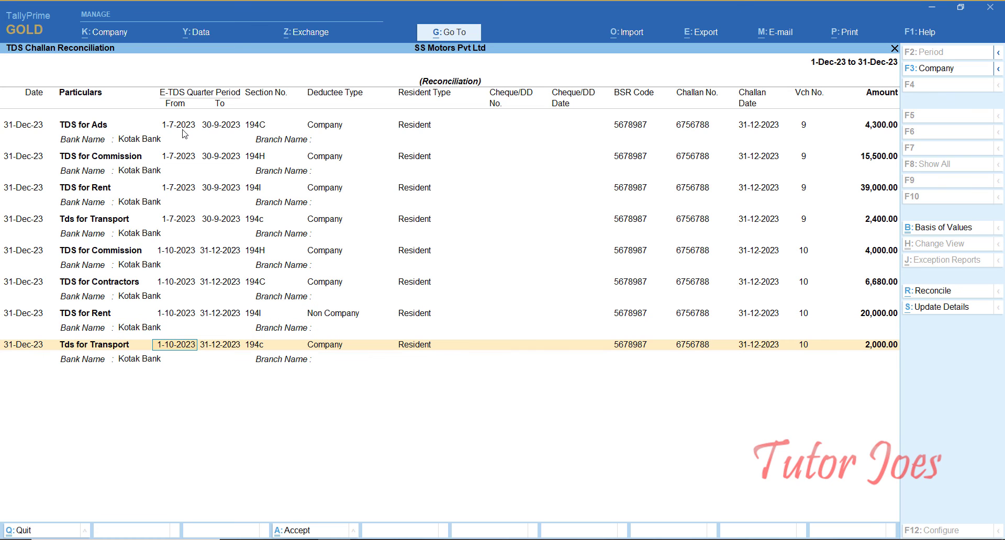
pyautogui.press('Return')
pyautogui.press('Return')
pyautogui.press('Return')
pyautogui.press('Return')
pyautogui.press('Return')
pyautogui.press('Return')
pyautogui.press('Return')
pyautogui.press('Return')
pyautogui.press('Return')
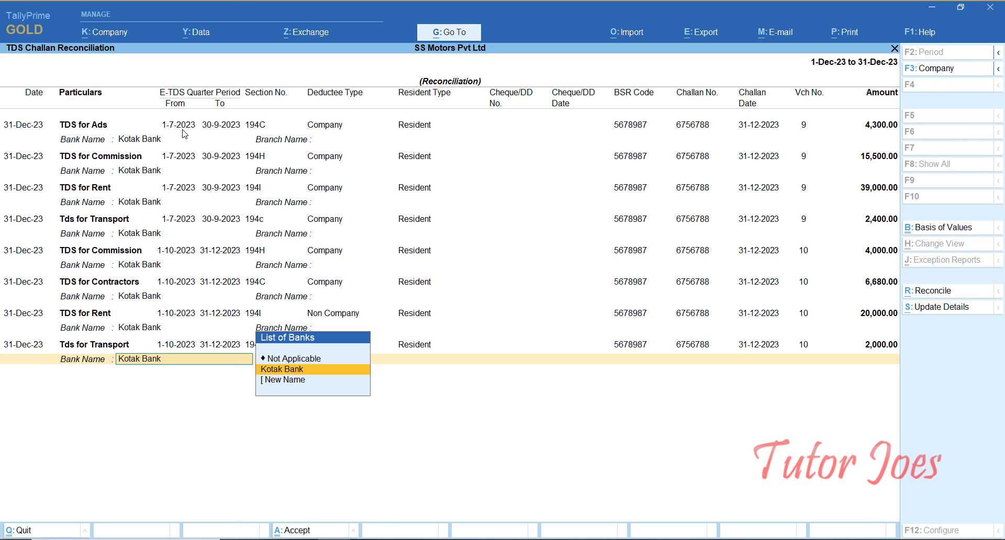
pyautogui.press('Return')
pyautogui.press('Return')
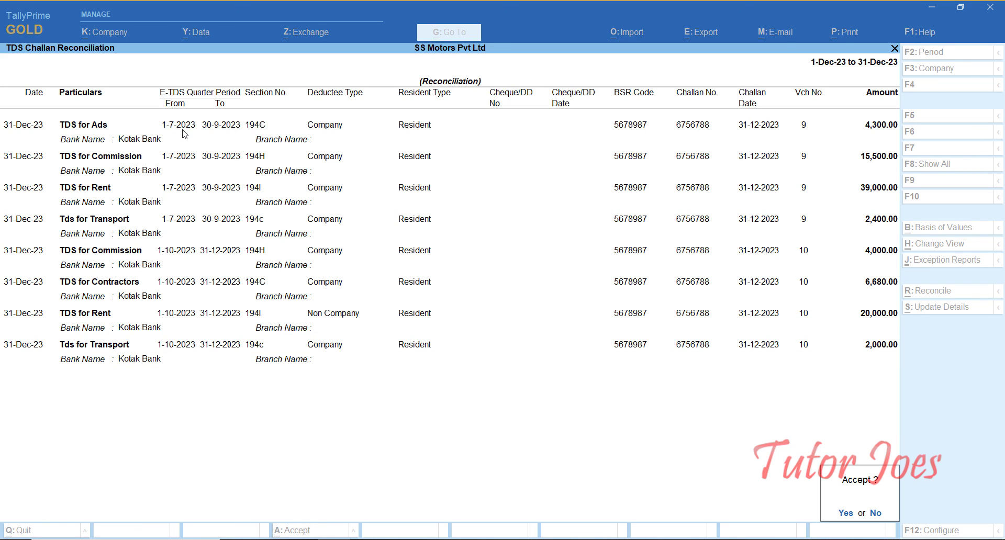
pyautogui.press('Return')
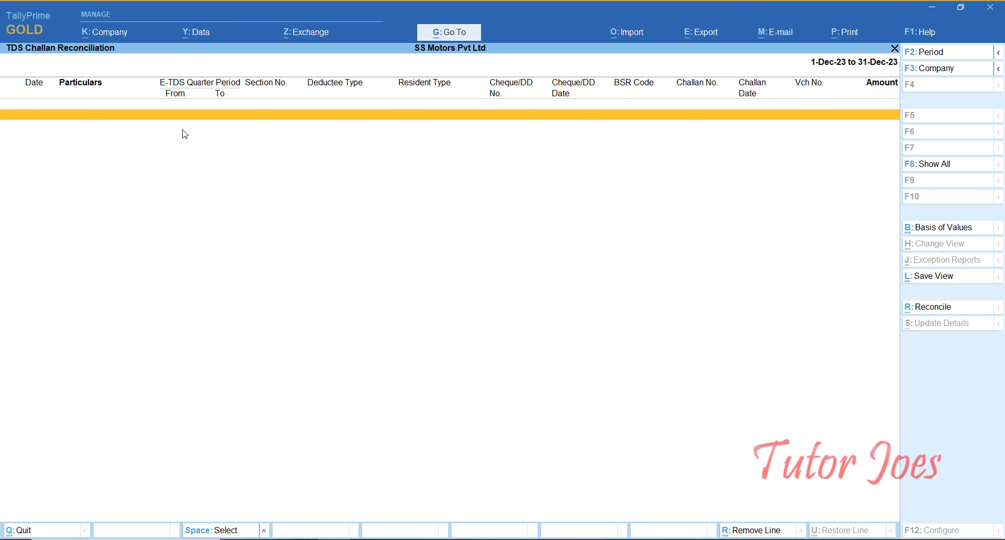
# Leave the challan reconciliation and open Form 26Q for the period 1-10-2023 to 31-12-2023.
pyautogui.press('Escape')
pyautogui.press('Down')
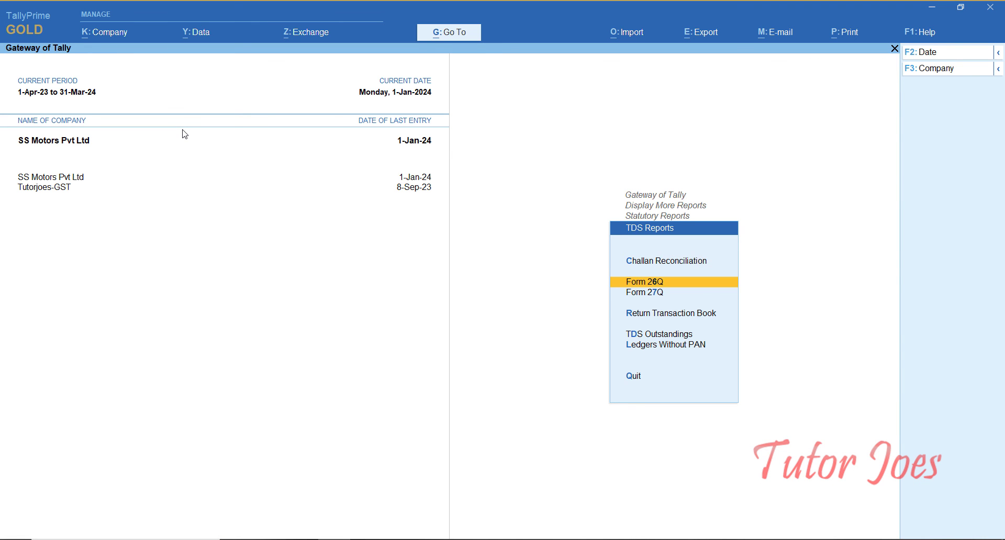
pyautogui.press('Return')
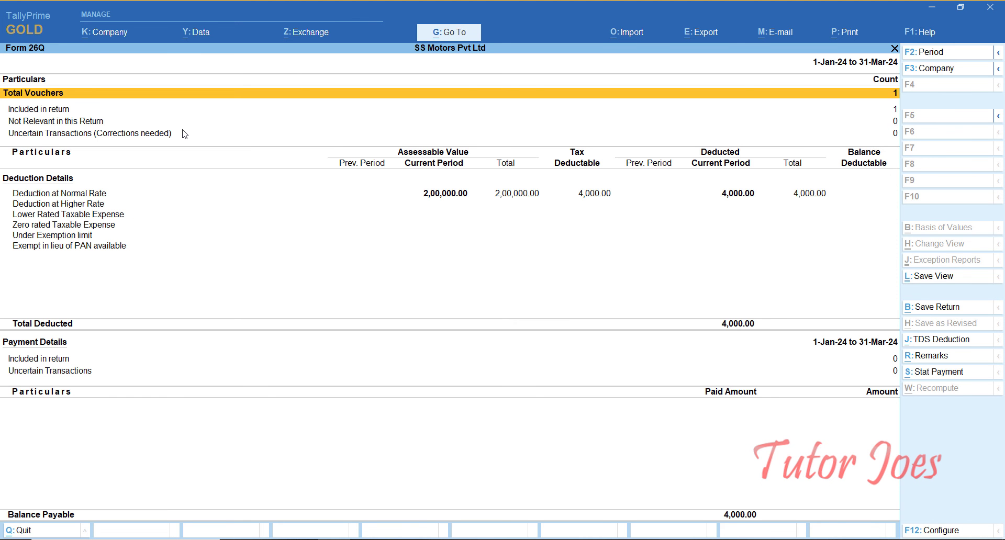
pyautogui.press('F2')
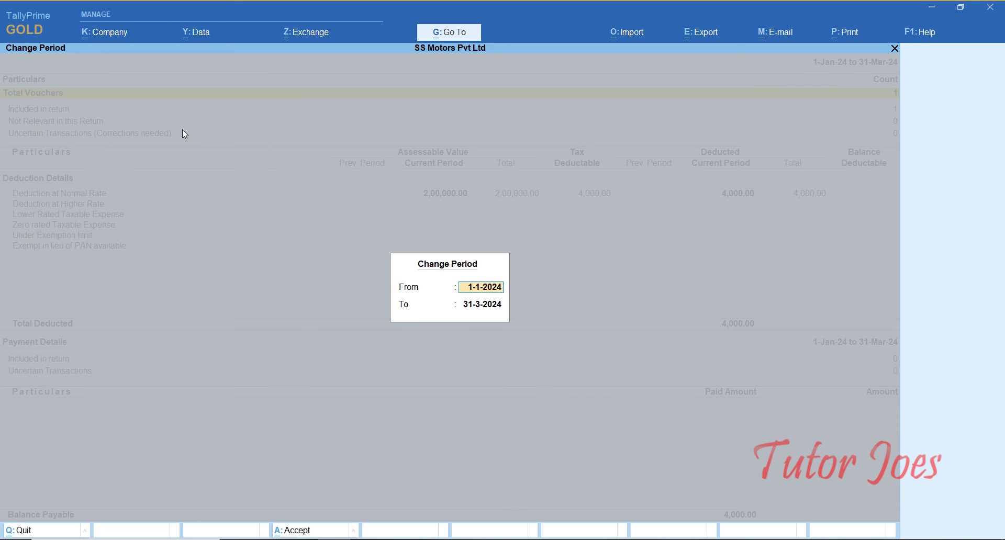
pyautogui.write('1-10-2023')
pyautogui.press('Return')
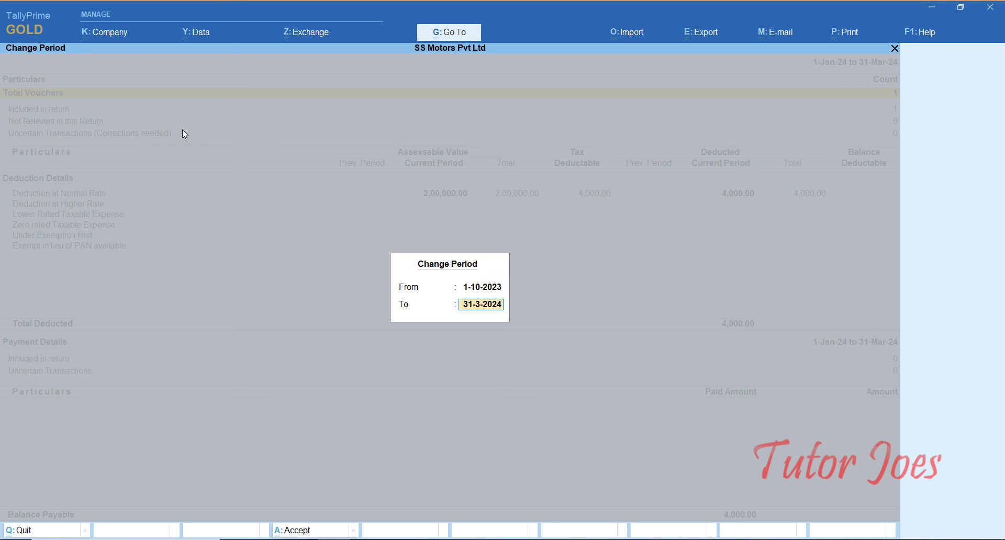
pyautogui.write('31-12')
pyautogui.press('Return')
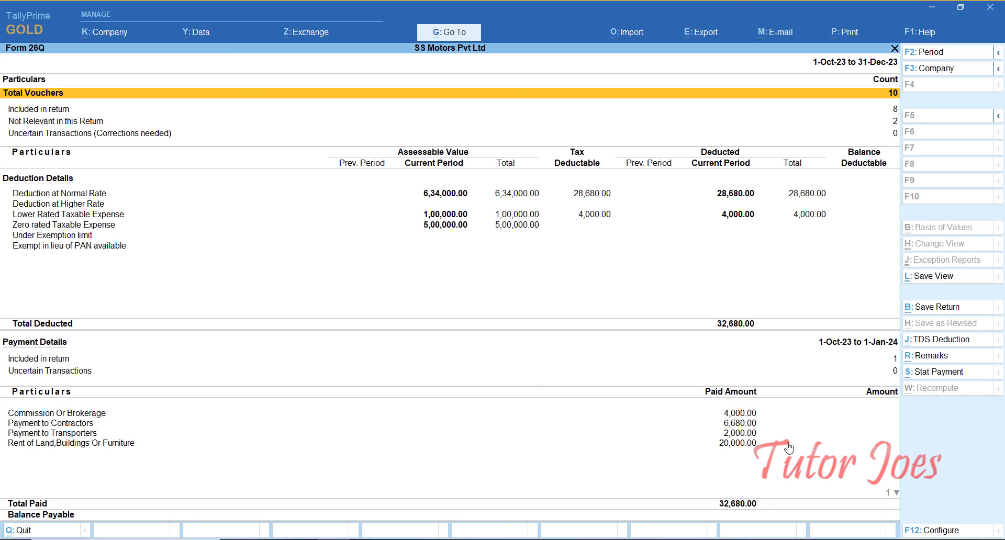
# Examine the payment rows by nature of payment and the deduction details in the Form 26Q summary.
pyautogui.press('Down')
pyautogui.press('Down')
pyautogui.press('Down')
pyautogui.press('Down')
pyautogui.press('Down')
pyautogui.press('Down')
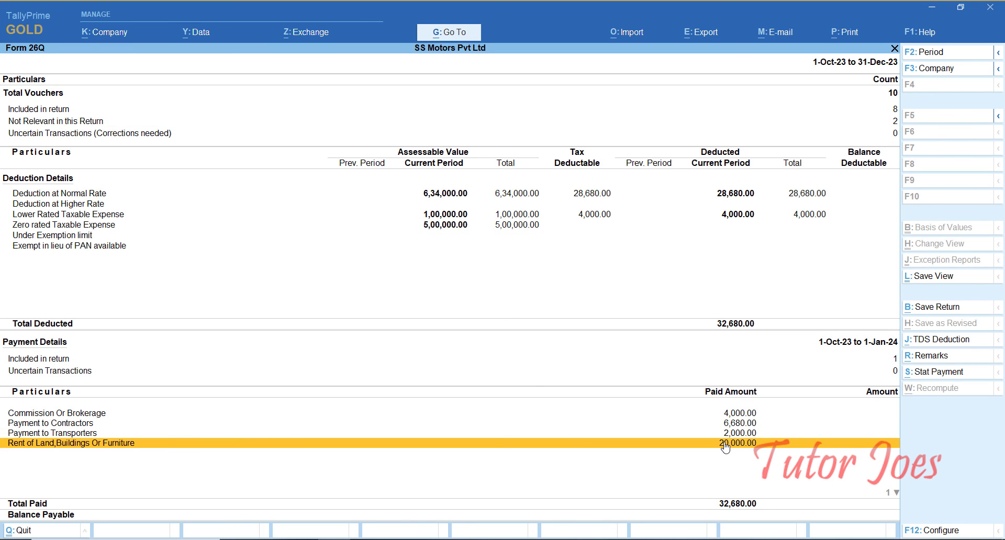
pyautogui.press('Up')
pyautogui.press('Up')
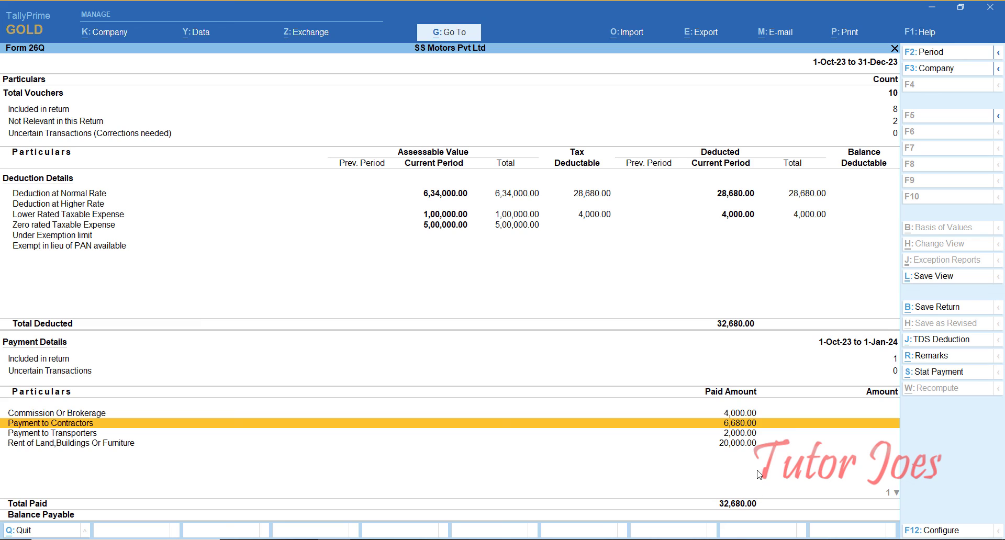
pyautogui.press('Up')
pyautogui.press('Up')
pyautogui.press('Up')
pyautogui.press('Up')
pyautogui.press('Up')
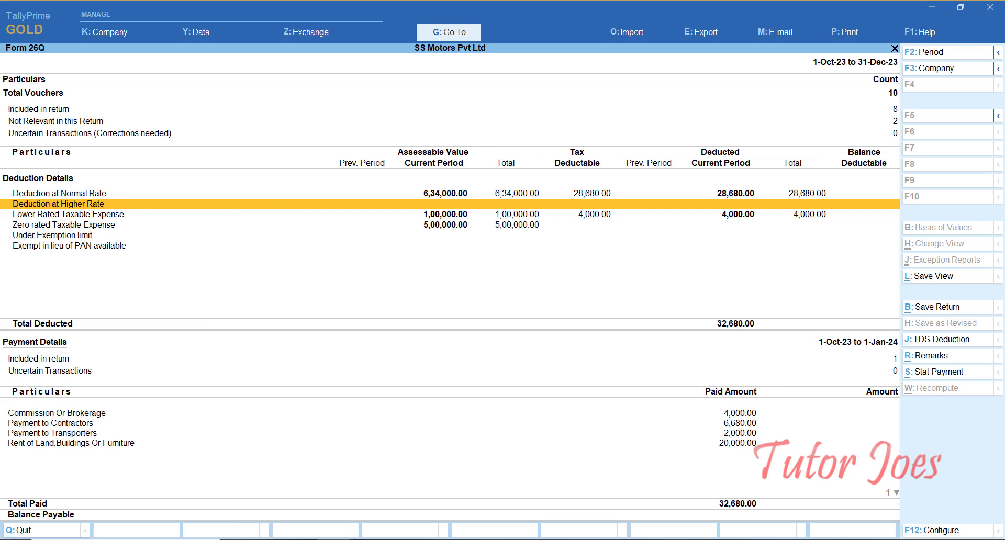
# Save the Form 26Q return for October to December 2023, and open the Return Transaction Book.
pyautogui.click(934, 308)
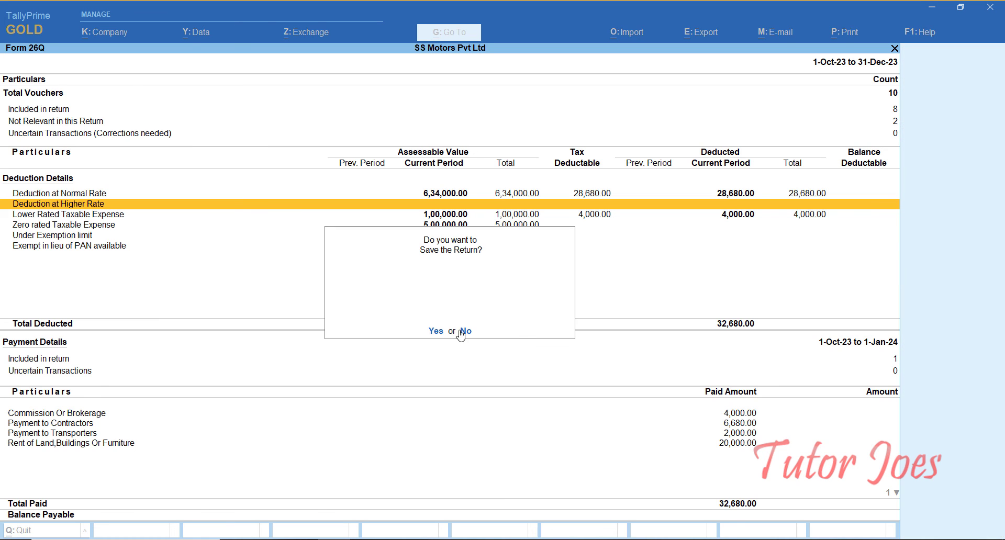
pyautogui.press('y')
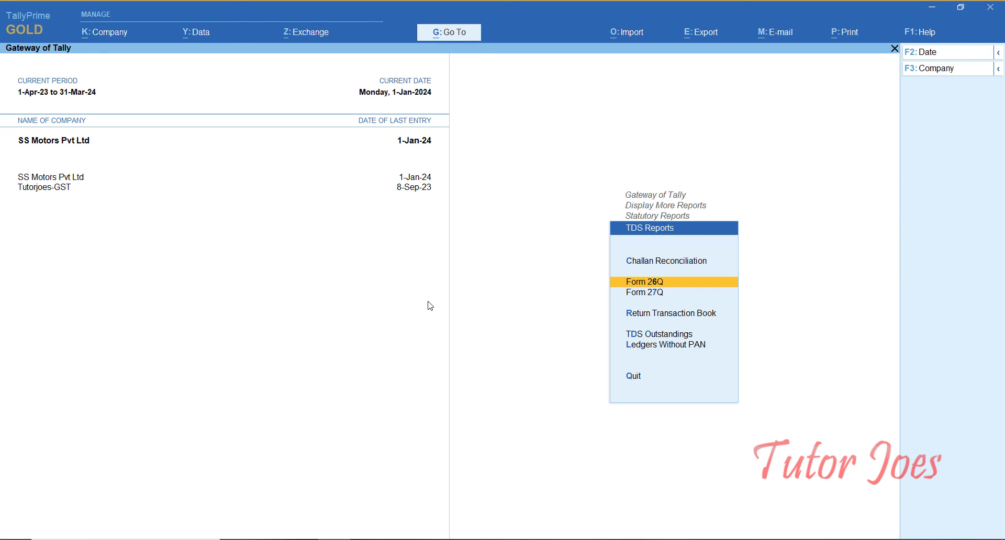
pyautogui.press('Down')
pyautogui.press('Down')
pyautogui.press('Return')
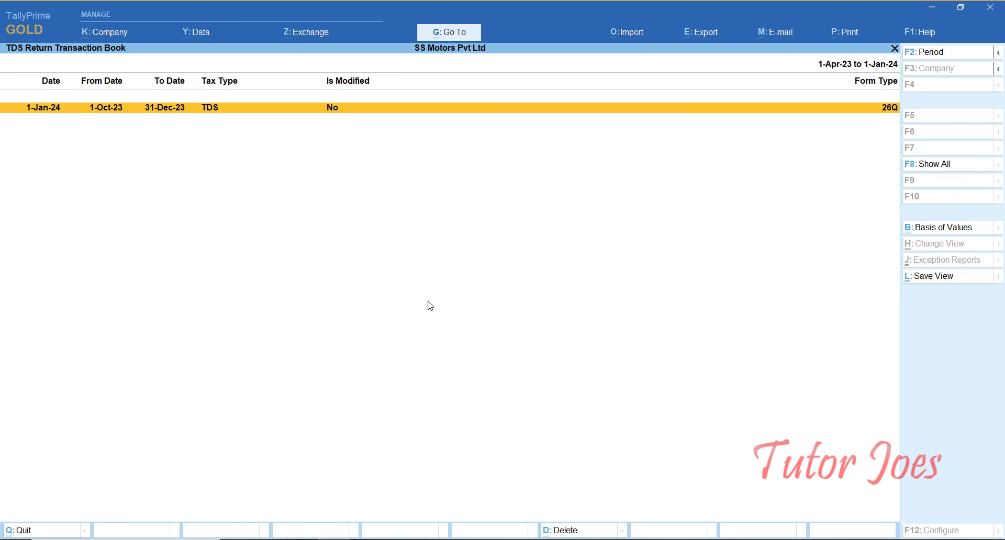
# View the saved 26Q return's summary from the book, and go back to the list of TDS reports.
pyautogui.press('Return')
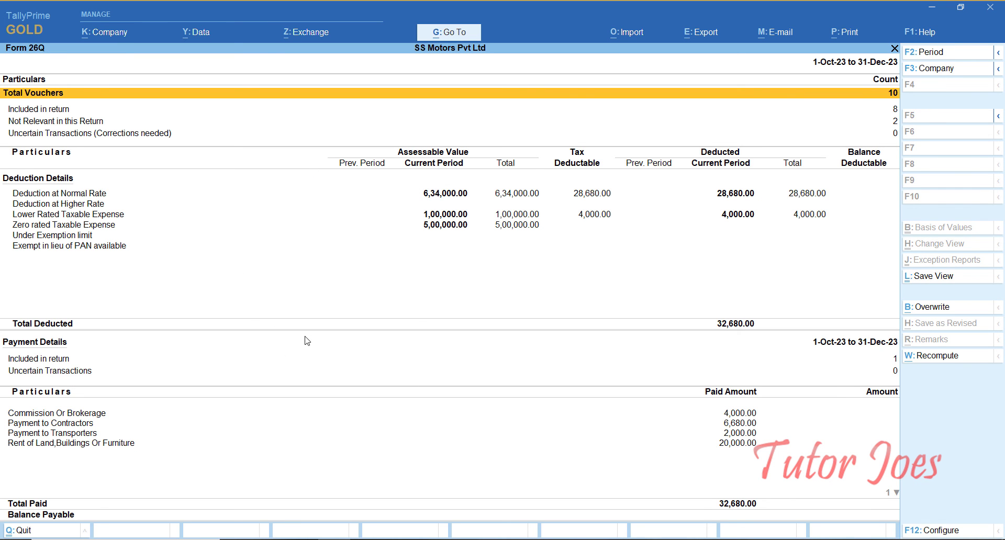
pyautogui.press('Escape')
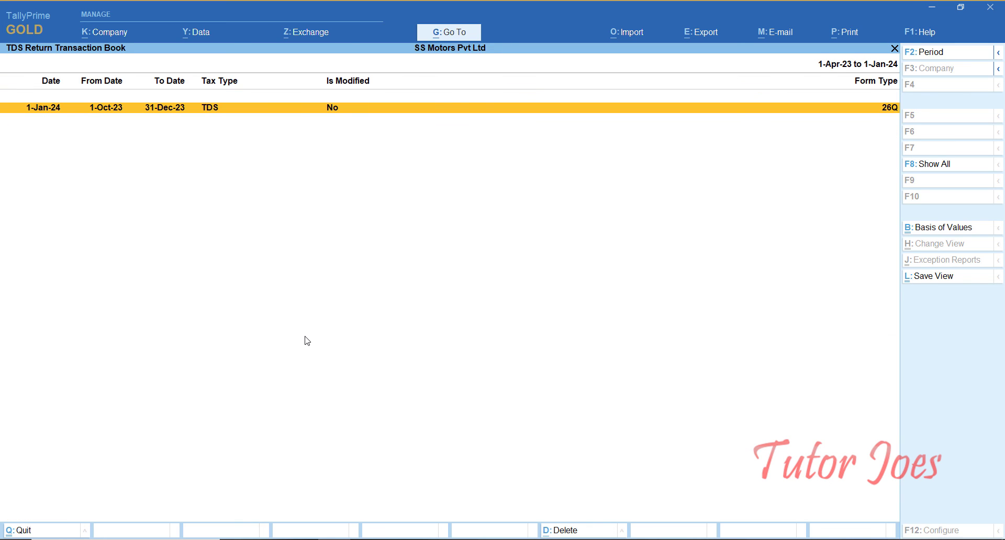
pyautogui.press('Escape')
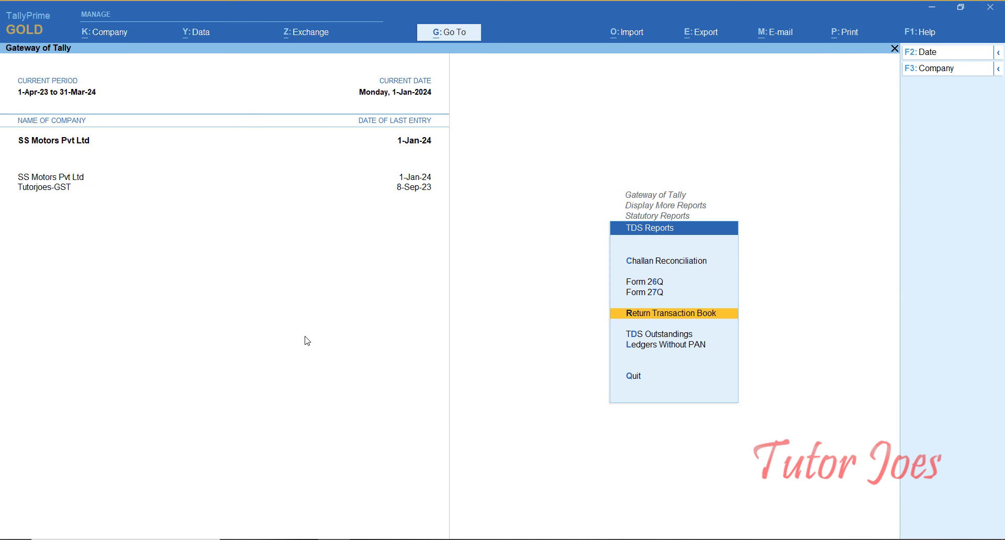